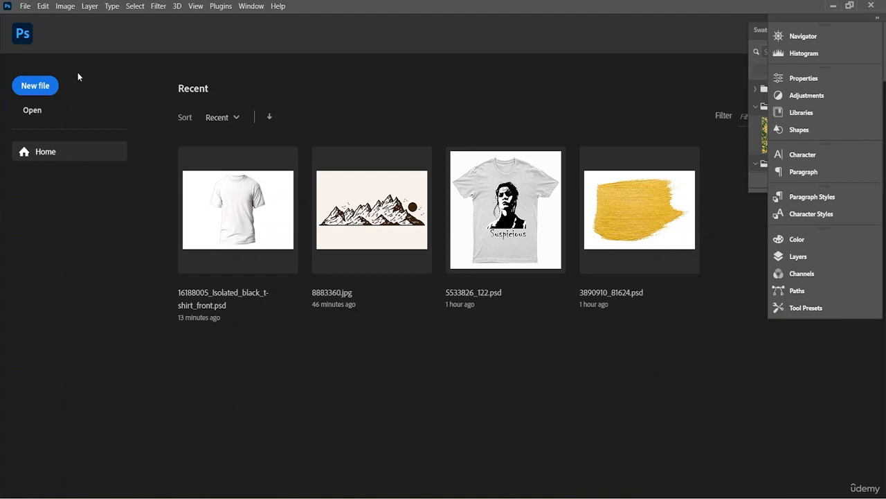
- Start a new document and set its width to 6 inches
click(33, 92)
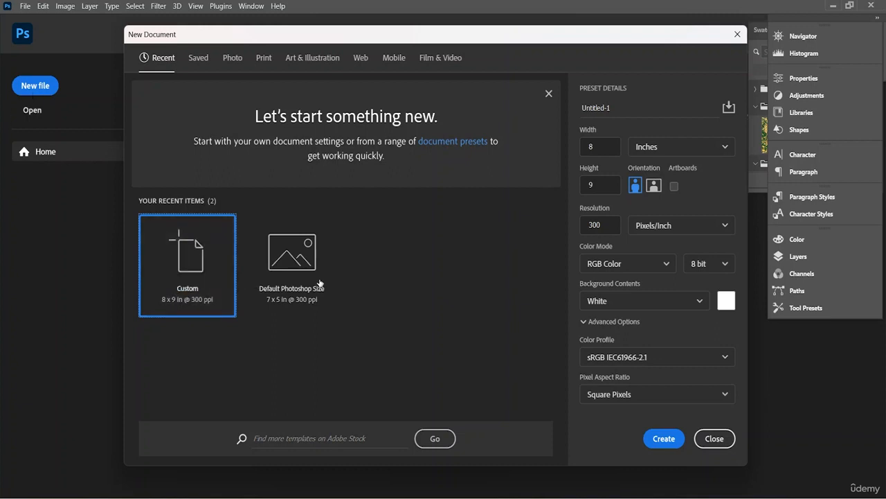
click(600, 148)
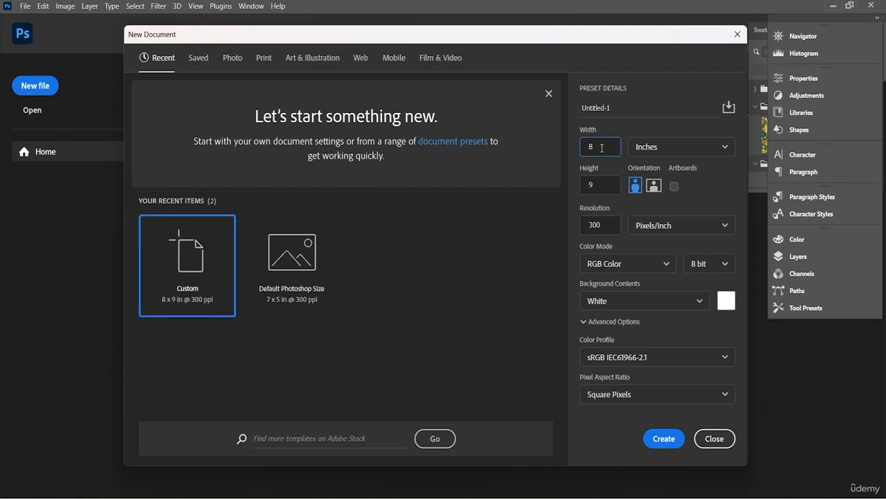
key(BackSpace)
text(5)
key(BackSpace)
text(6)
click(709, 147)
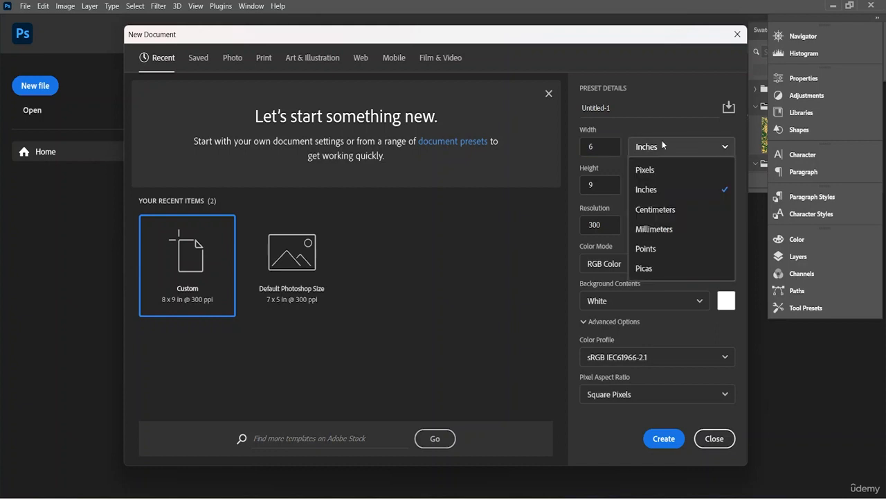
click(669, 189)
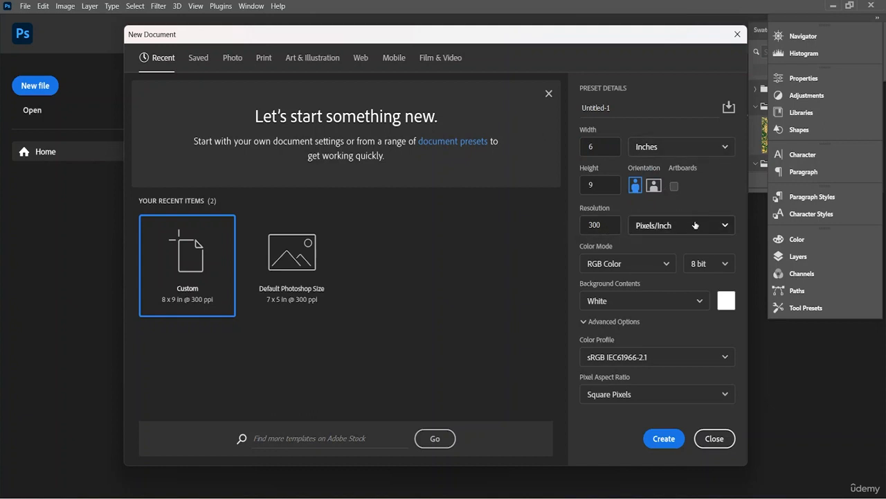
- Create the document with 8 bit color depth and a Square Pixels aspect ratio
click(714, 268)
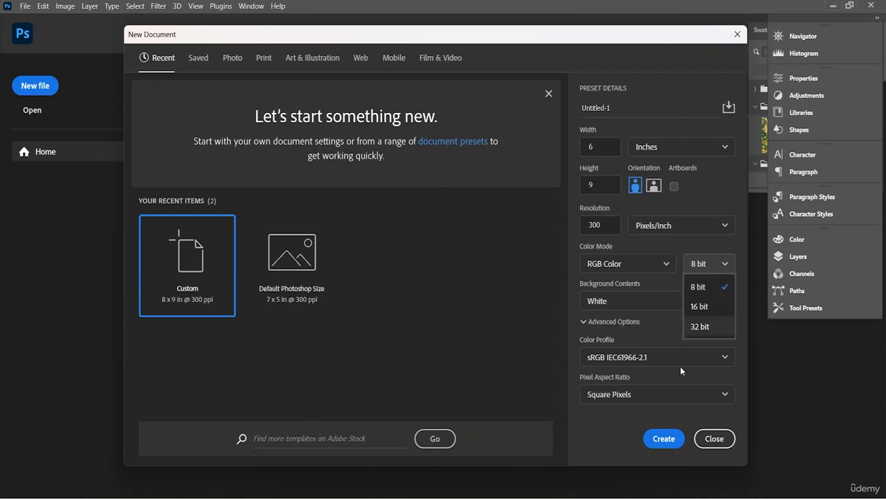
click(649, 323)
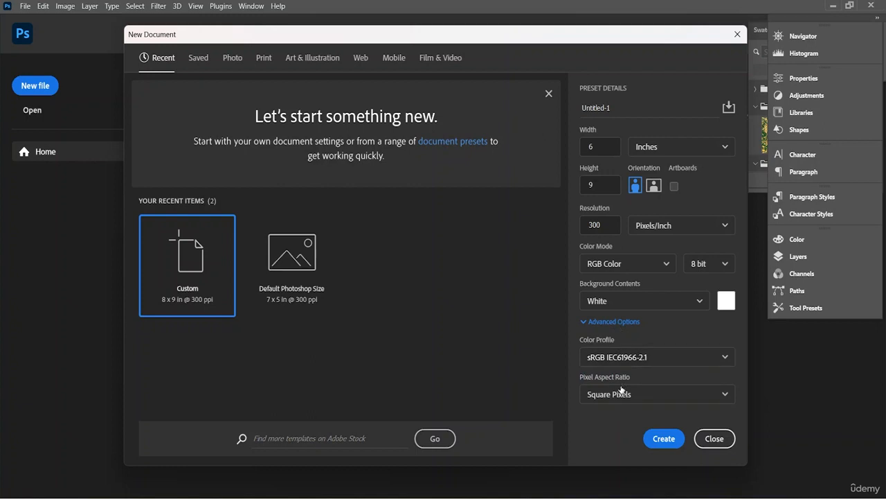
click(641, 399)
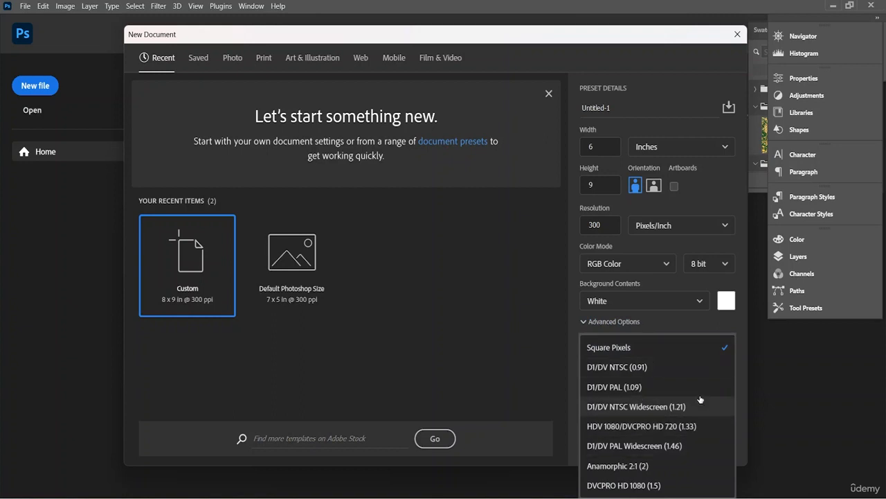
click(648, 353)
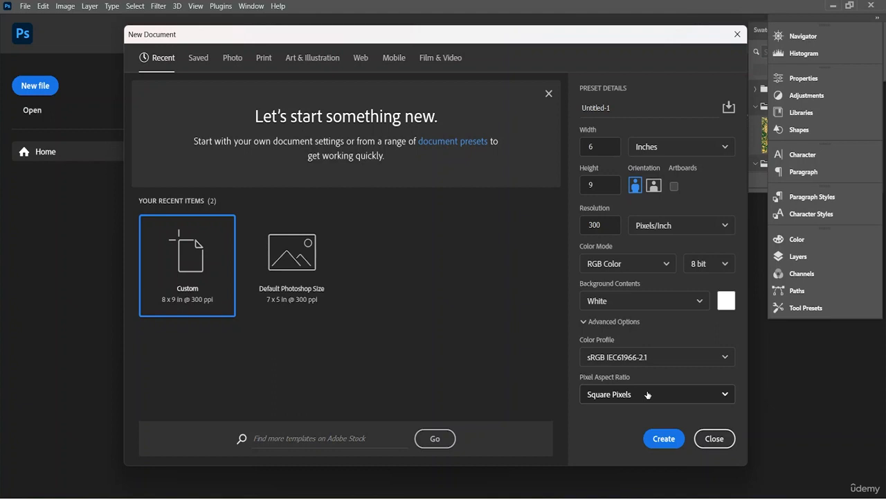
click(663, 444)
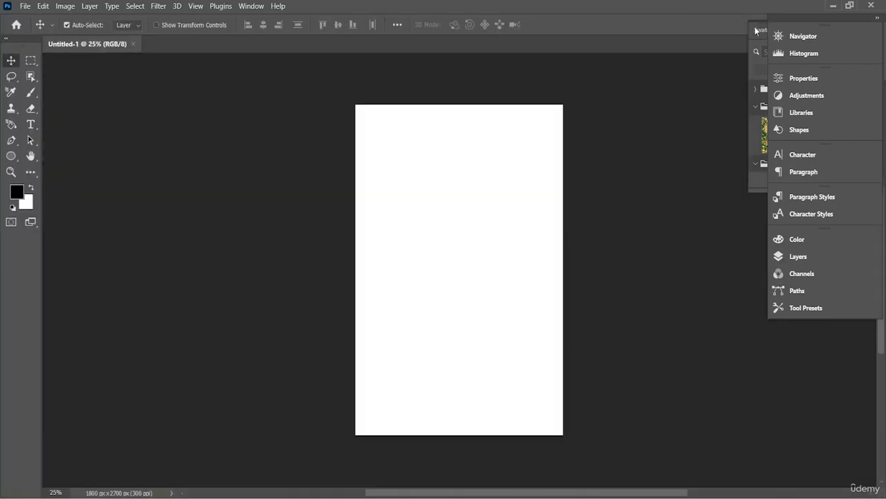
- Dock the floating Swatches, Gradients and Patterns panels below Tool Presets in the collapsed panel column
drag(755, 30, 825, 333)
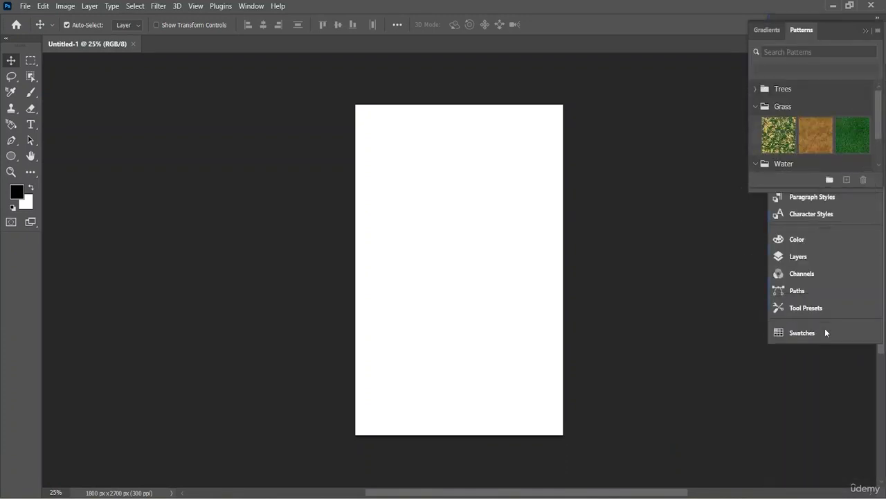
drag(845, 29, 863, 361)
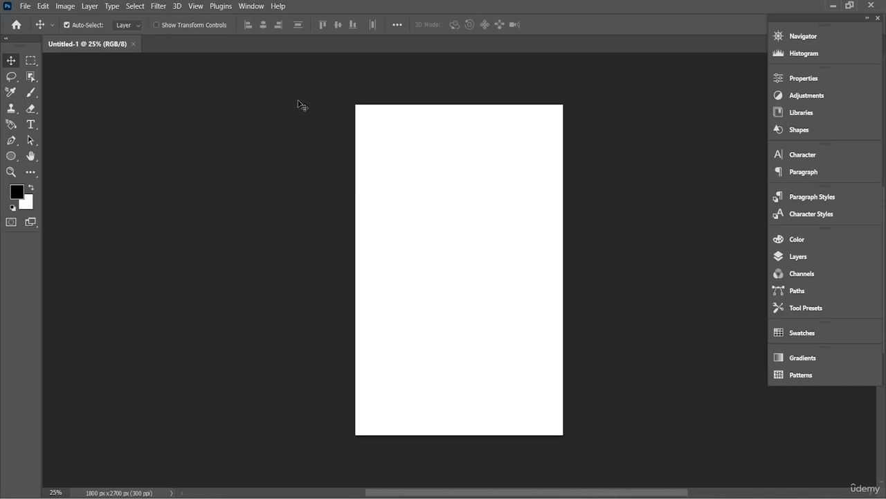
click(28, 6)
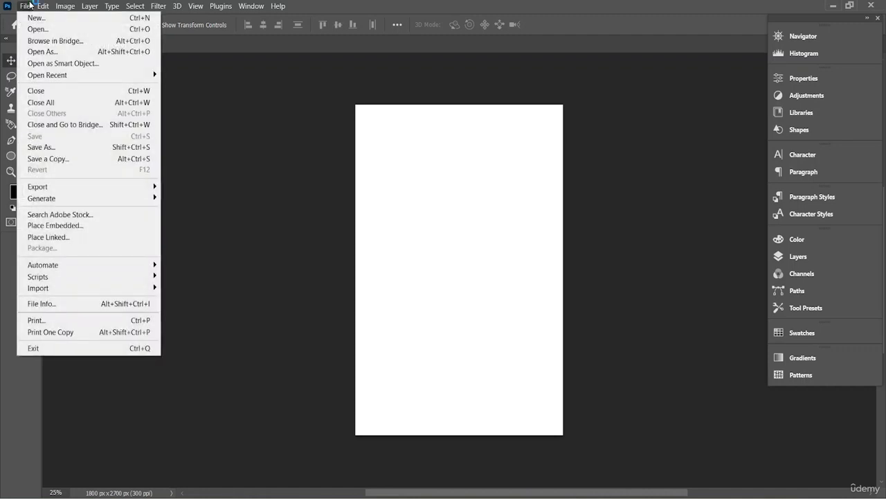
mouse_move(43, 5)
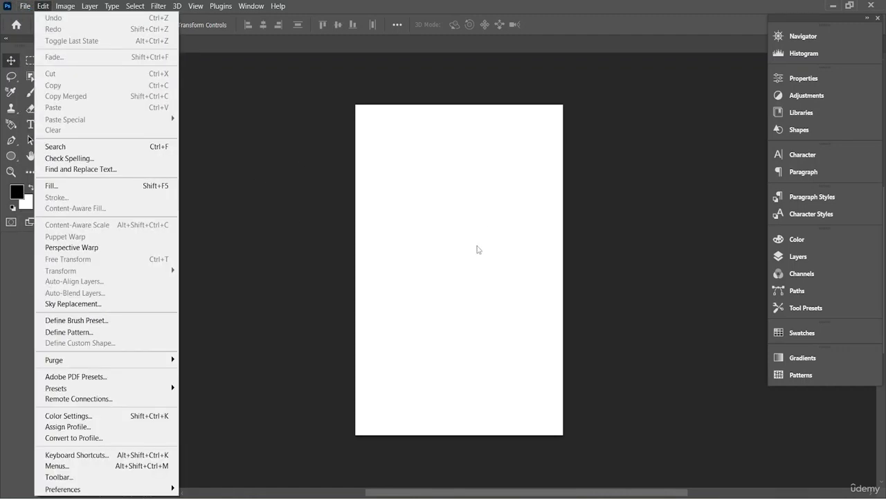
click(444, 243)
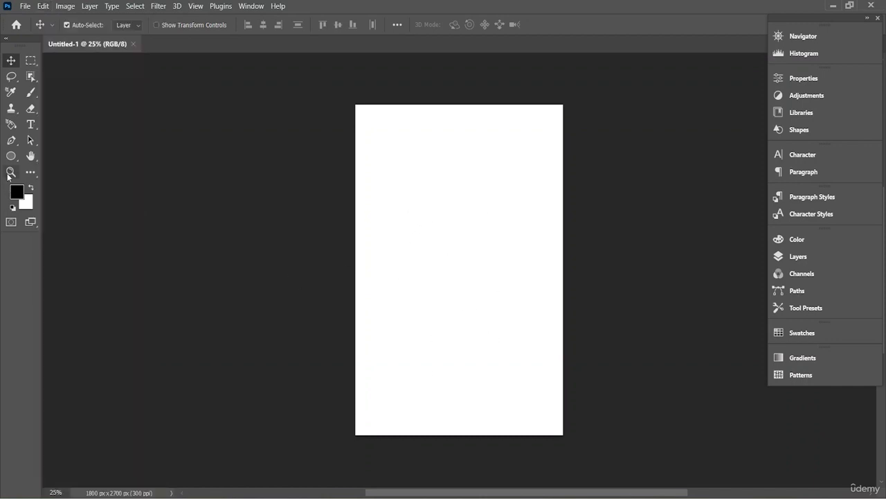
- Draw a rectangle shape about 1350 x 1819 px on the blank page and fill it with white
click(13, 157)
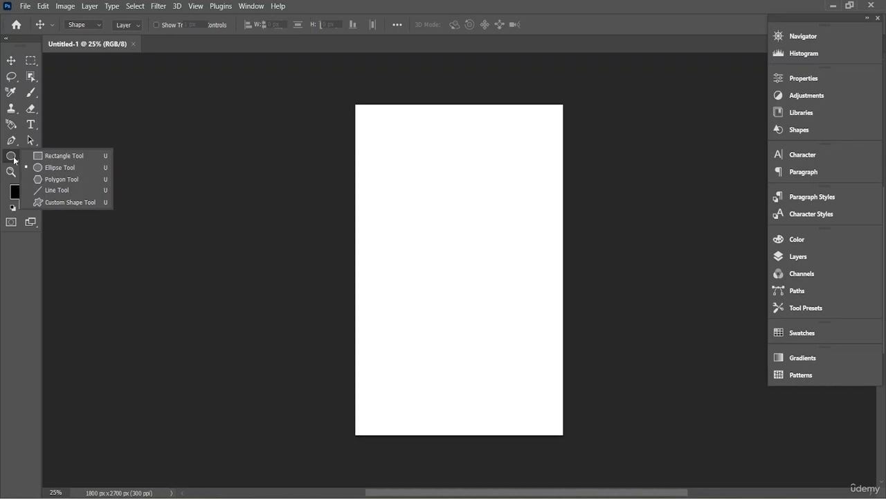
click(64, 156)
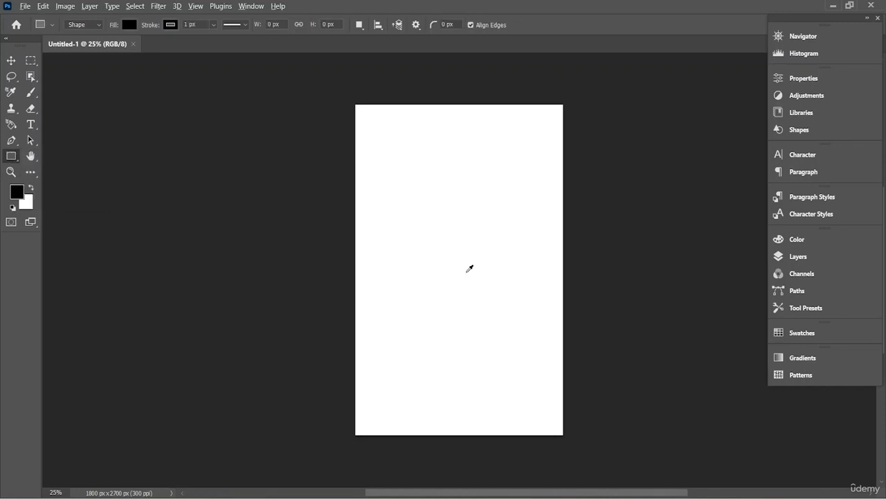
scroll(469, 268, up, 2)
scroll(470, 268, up, 1)
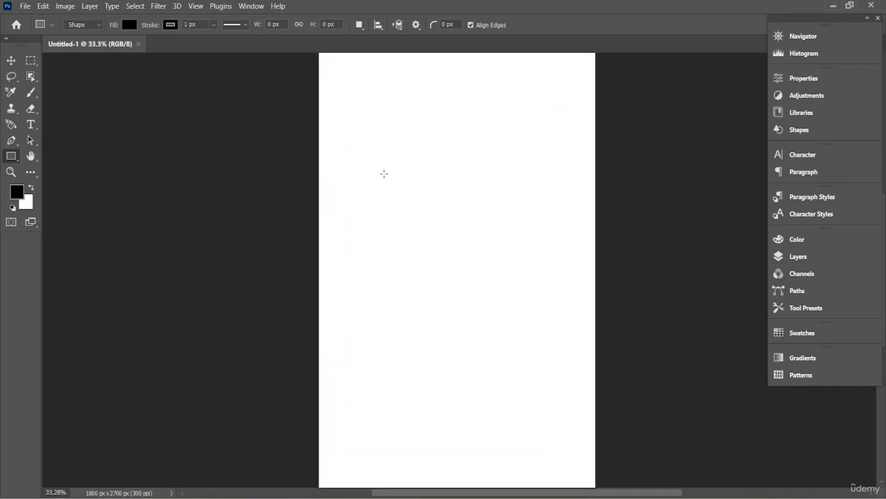
drag(382, 149, 590, 444)
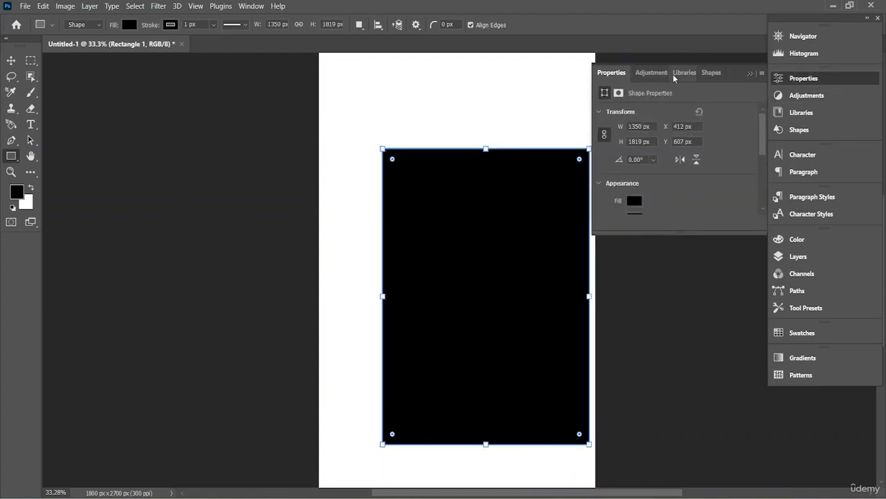
click(632, 200)
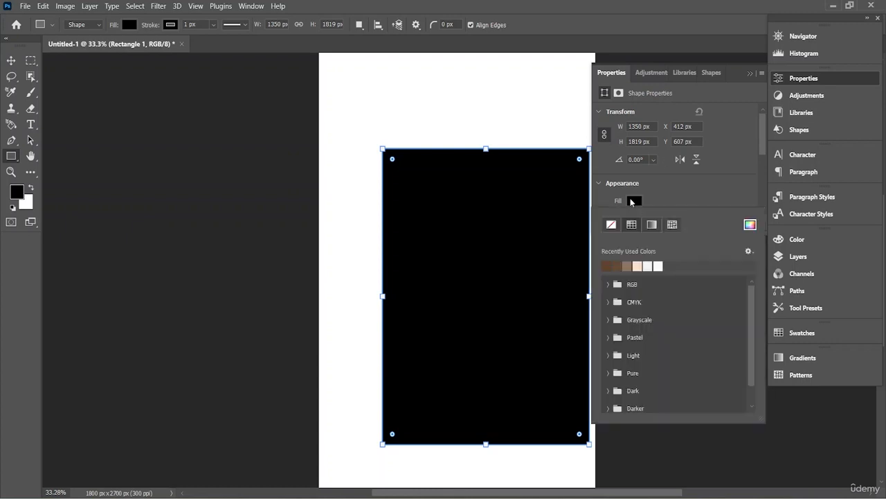
click(662, 265)
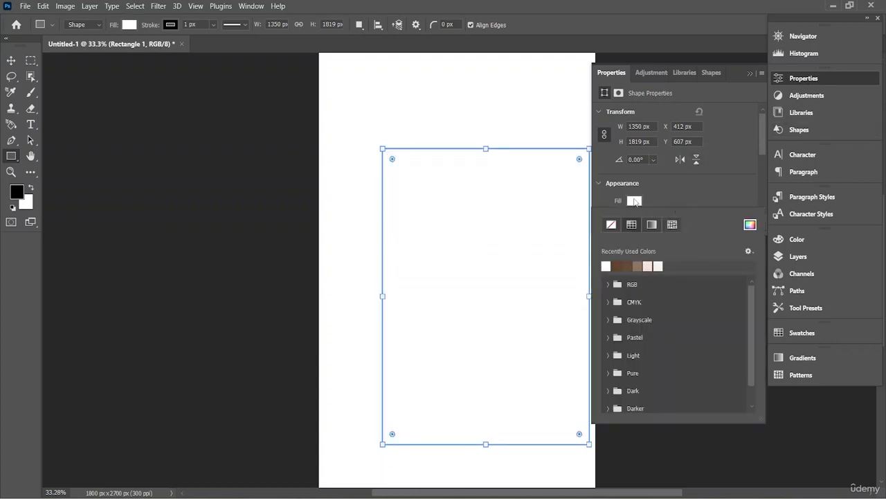
scroll(635, 200, down, 2)
click(633, 199)
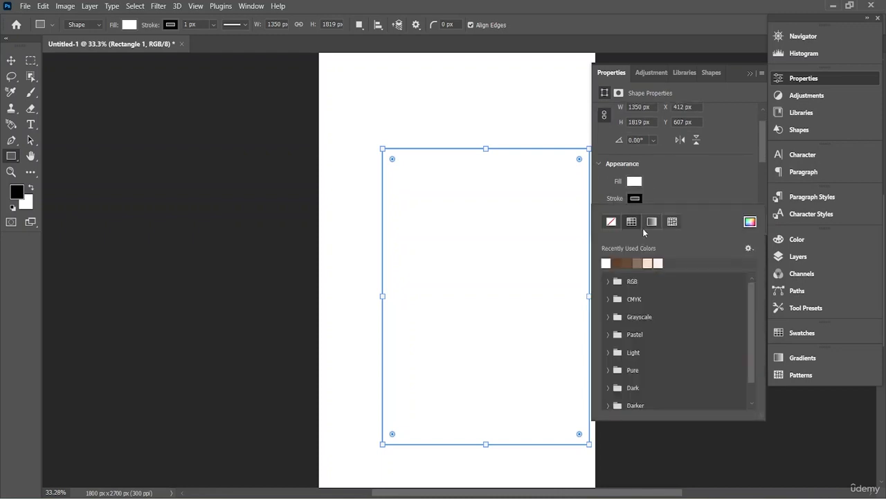
click(749, 248)
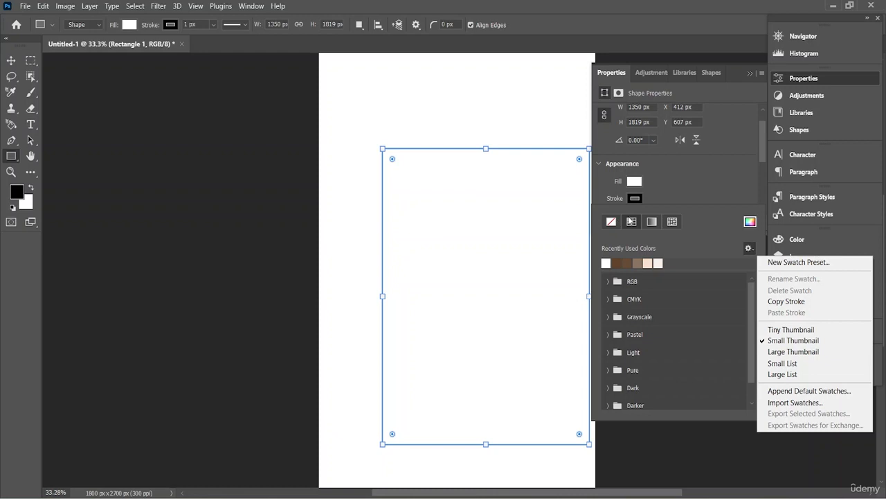
click(748, 249)
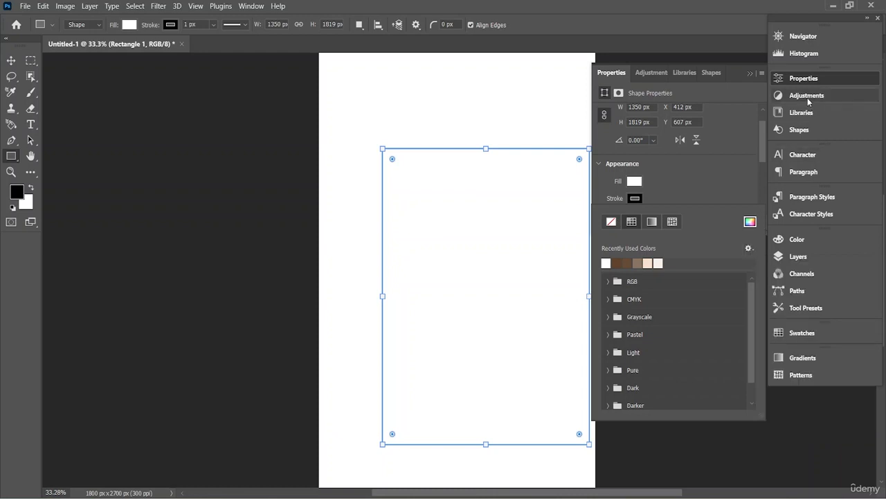
click(820, 79)
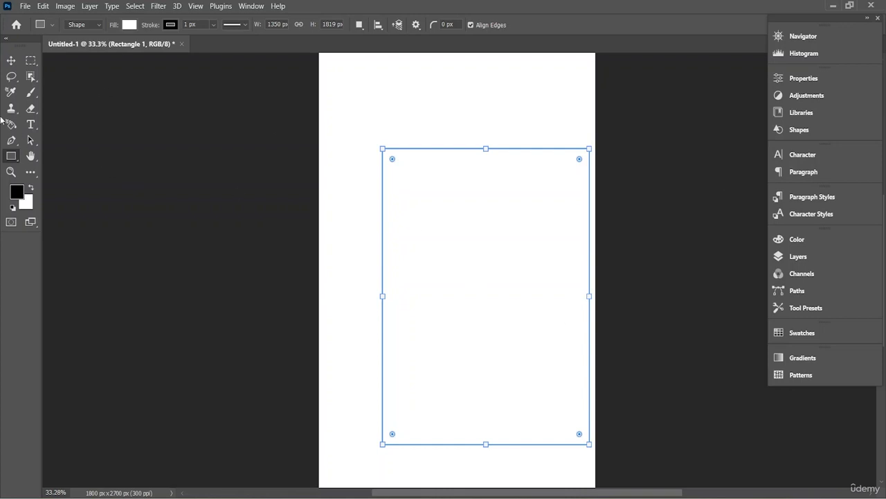
- Move the white rectangle up and to the left so it sits roughly centered on the page
click(11, 61)
drag(495, 323, 471, 289)
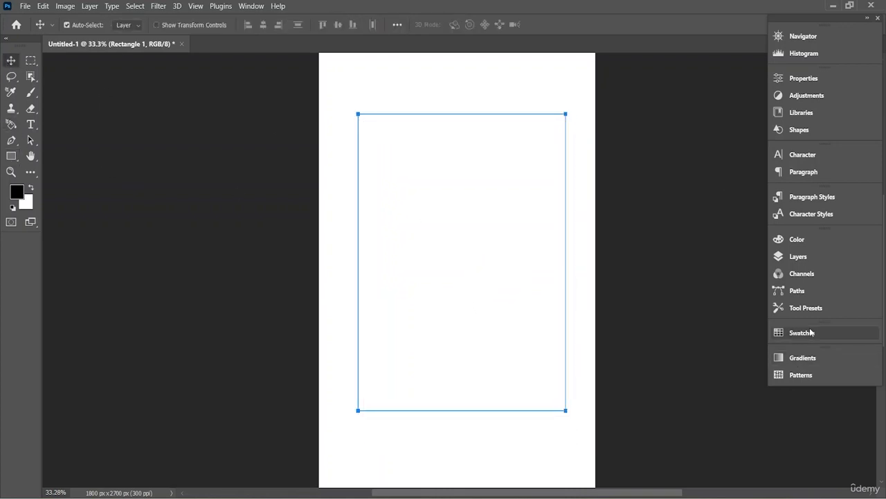
click(813, 257)
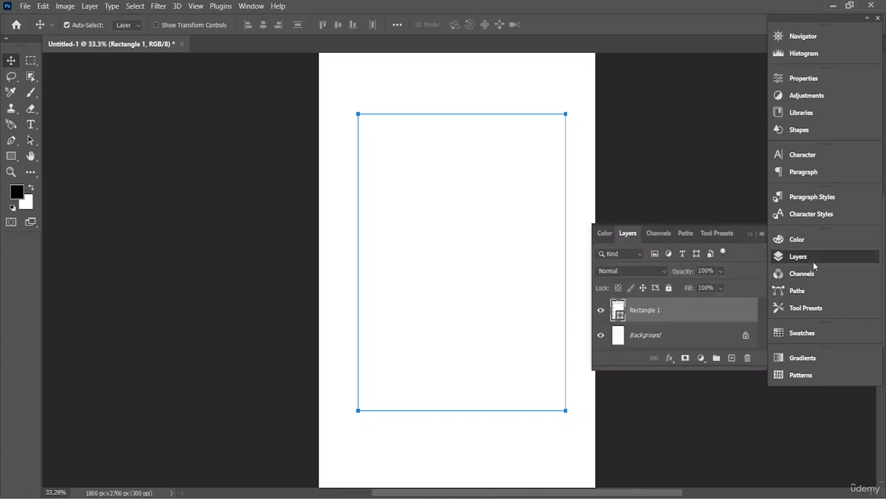
click(814, 264)
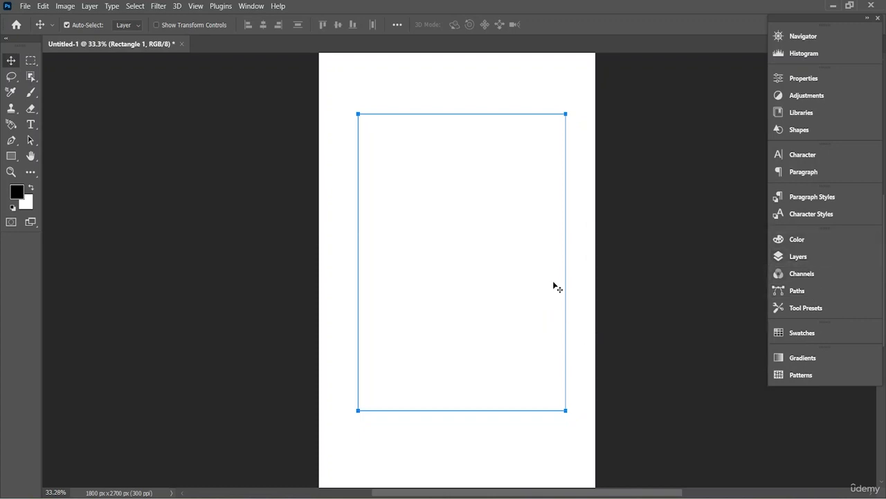
mouse_move(423, 225)
mouse_down()
mouse_move(418, 233)
mouse_move(423, 227)
mouse_up()
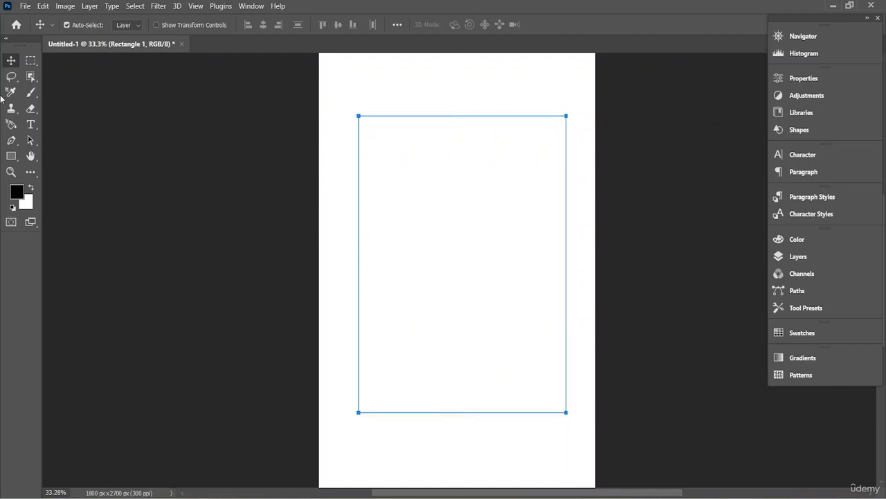
drag(482, 239, 481, 240)
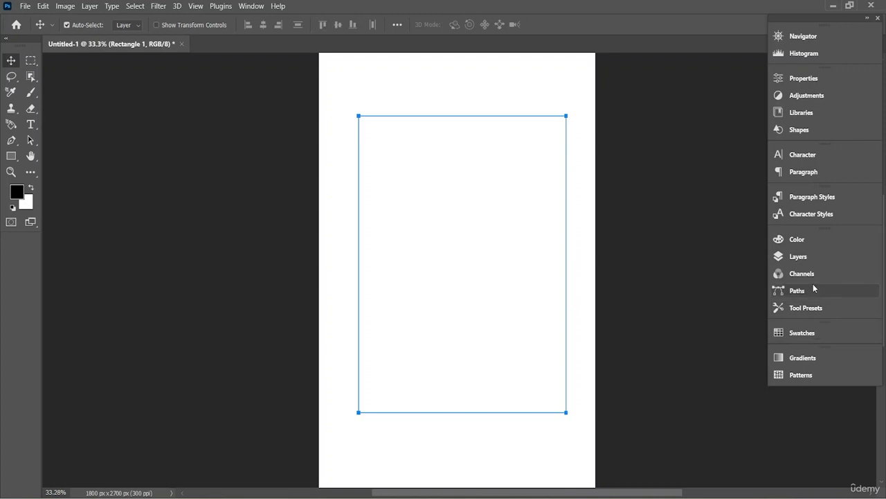
- Add a Stroke layer style to the Rectangle 1 layer and set its size to 5 px
click(825, 257)
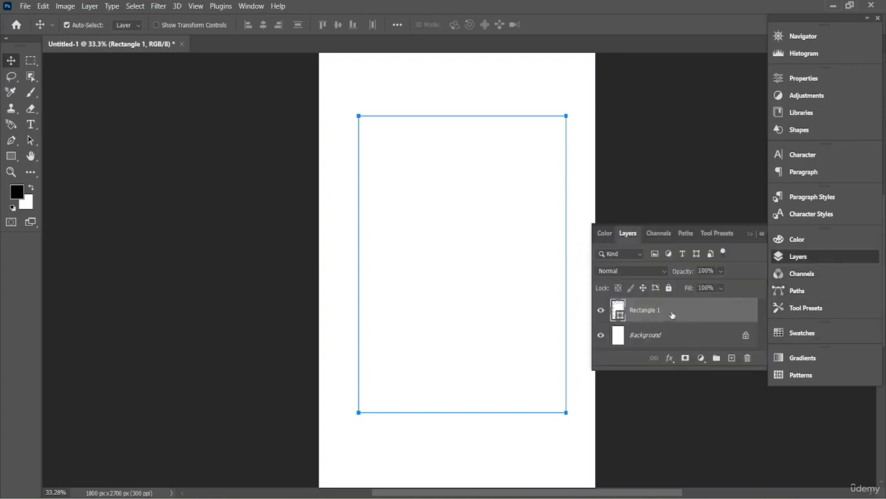
right_click(671, 316)
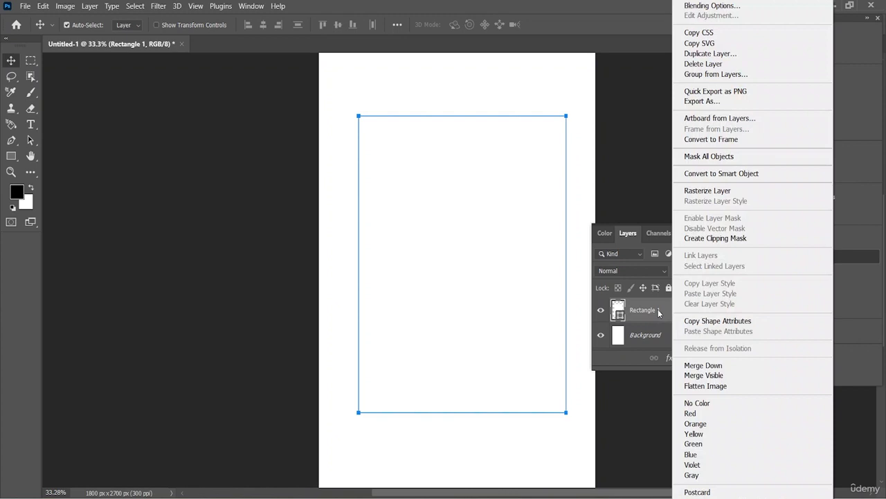
click(713, 6)
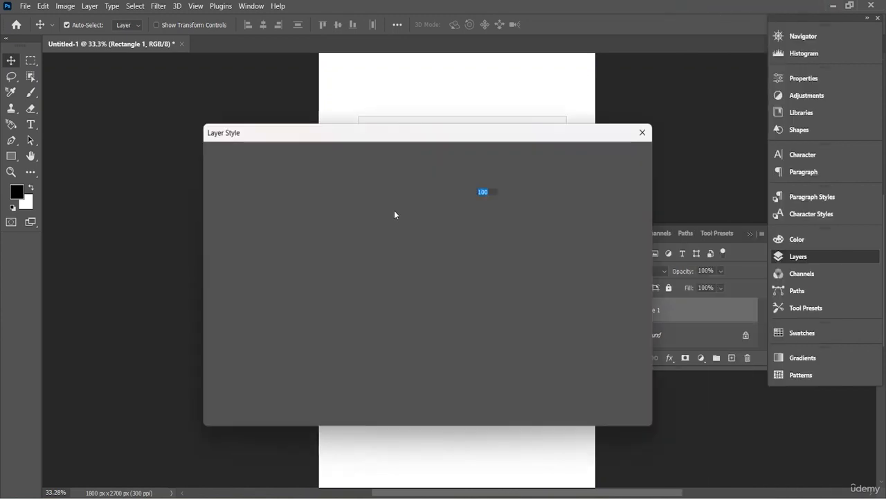
click(267, 240)
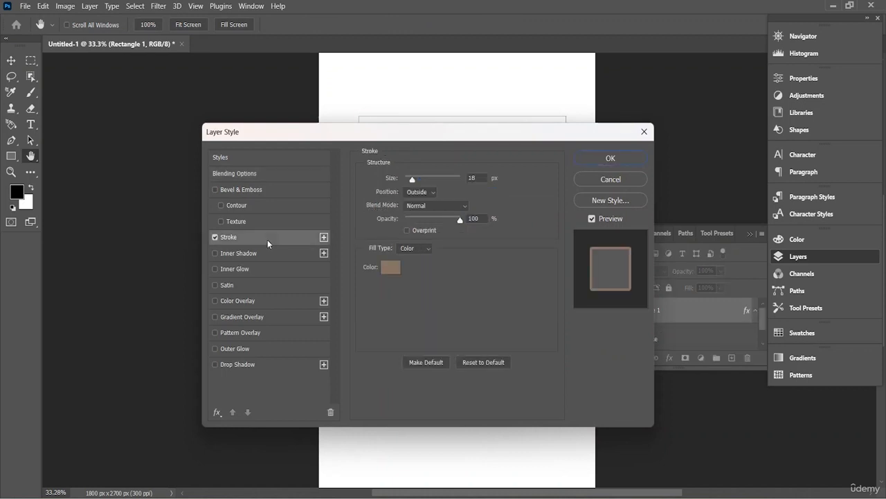
drag(410, 180, 408, 184)
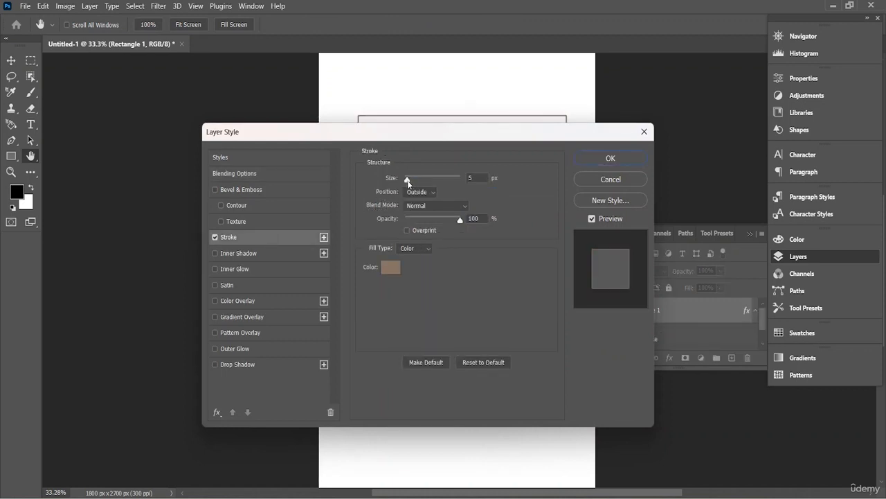
- Change the rectangle's stroke color to near-black #070300 and apply the layer style
click(396, 273)
mouse_move(359, 421)
mouse_down()
mouse_move(382, 446)
mouse_move(385, 438)
mouse_up()
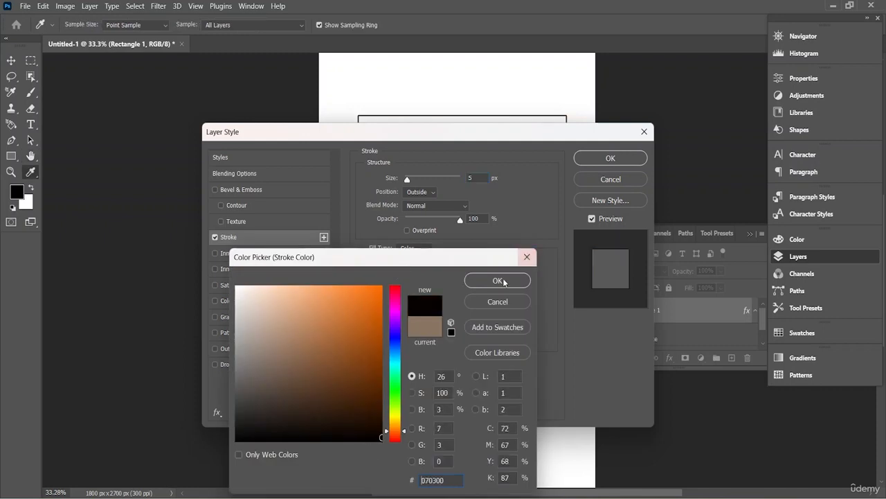
click(497, 281)
click(601, 157)
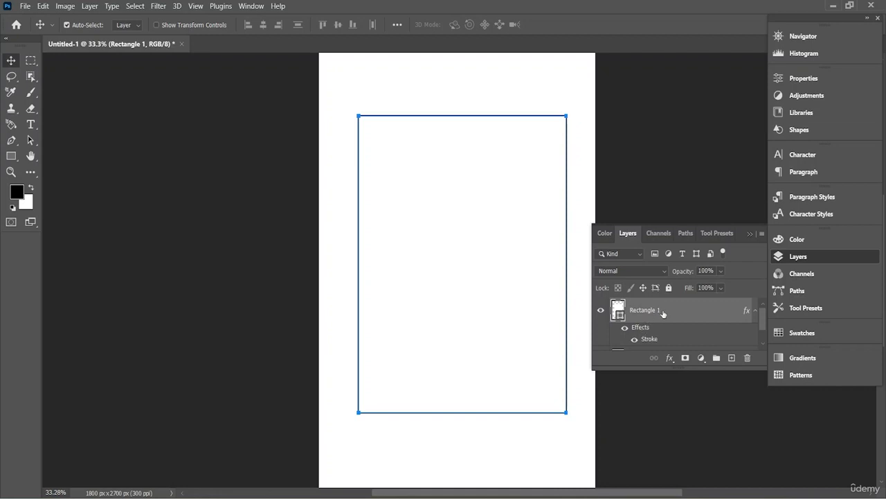
key(ctrl+h)
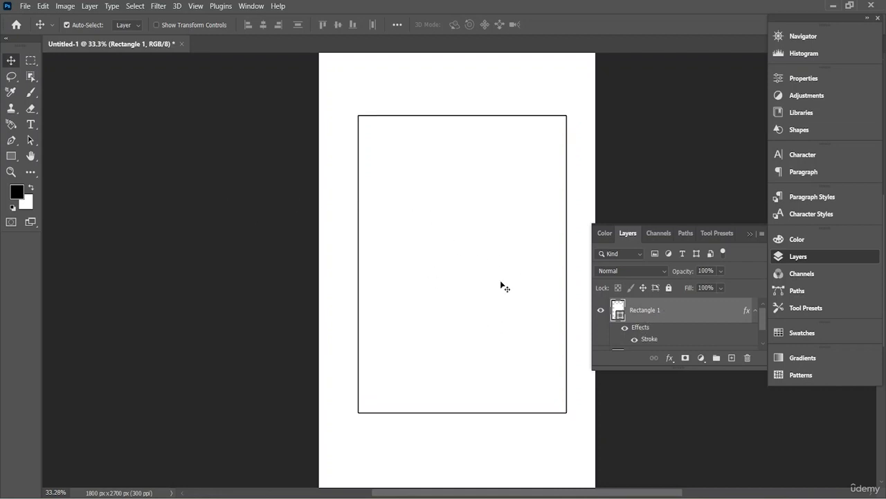
- Start placing an embedded file and browse to the Desktop folder
click(25, 7)
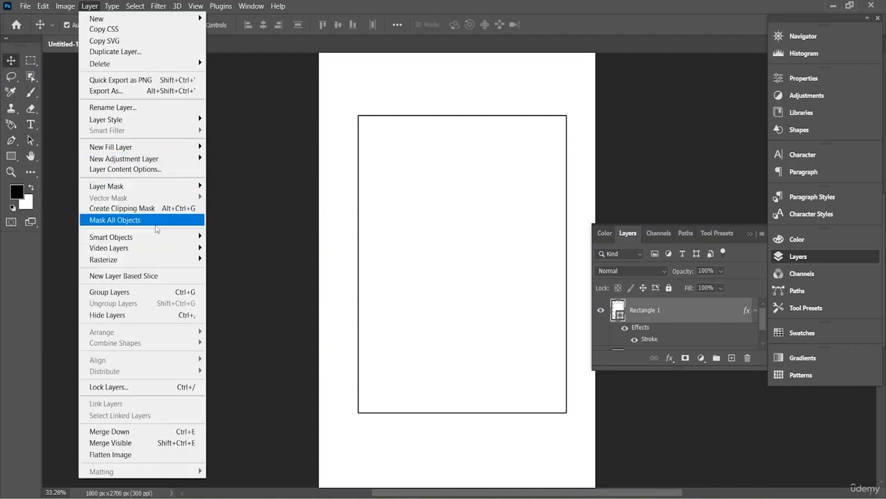
mouse_move(140, 241)
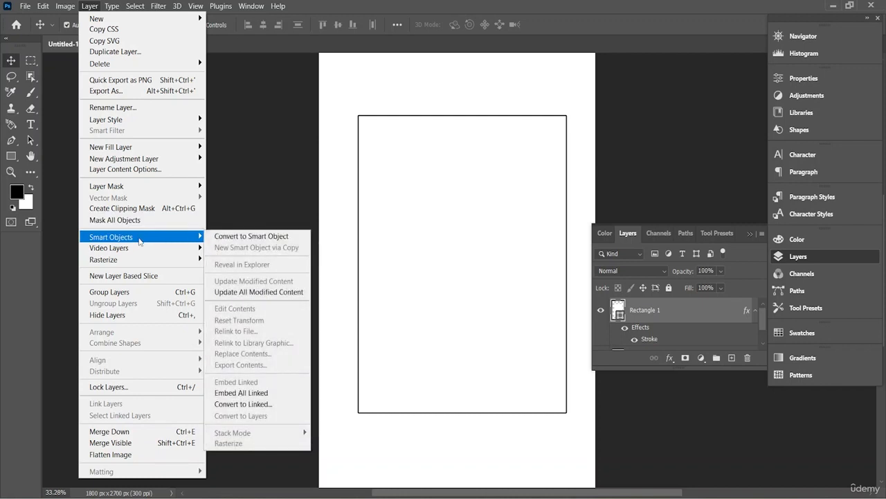
mouse_move(25, 7)
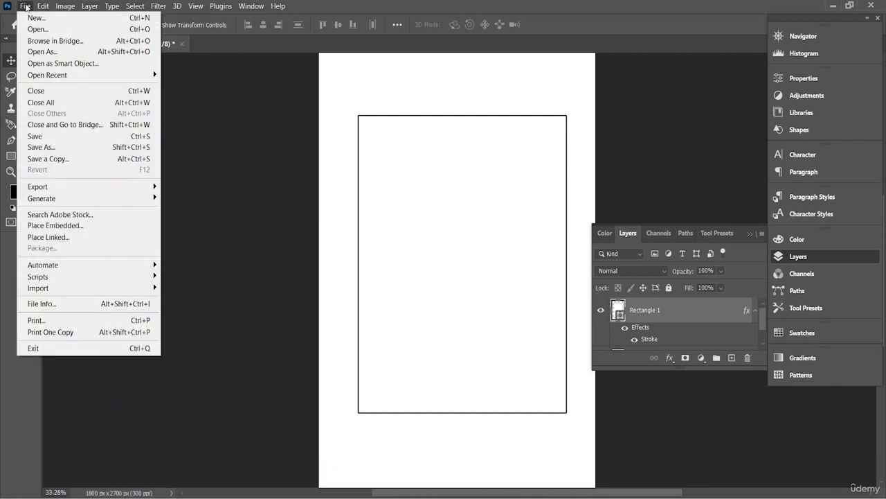
click(90, 230)
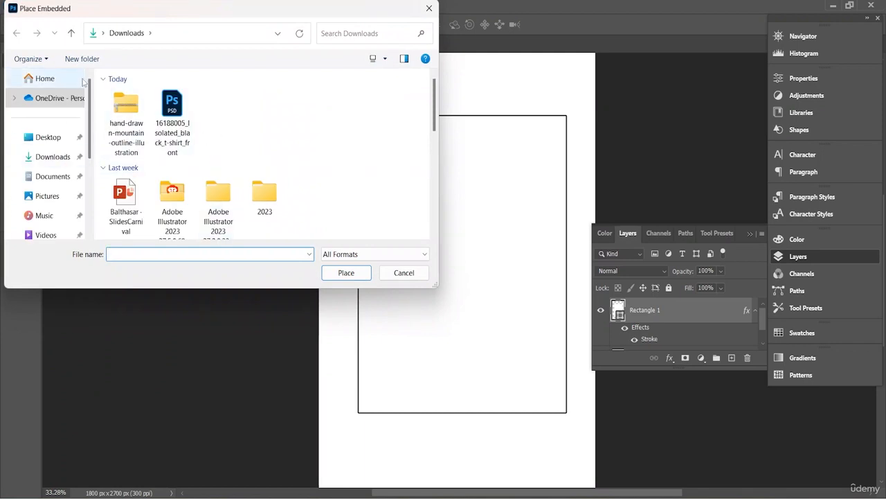
scroll(48, 159, down, 7)
scroll(42, 190, up, 1)
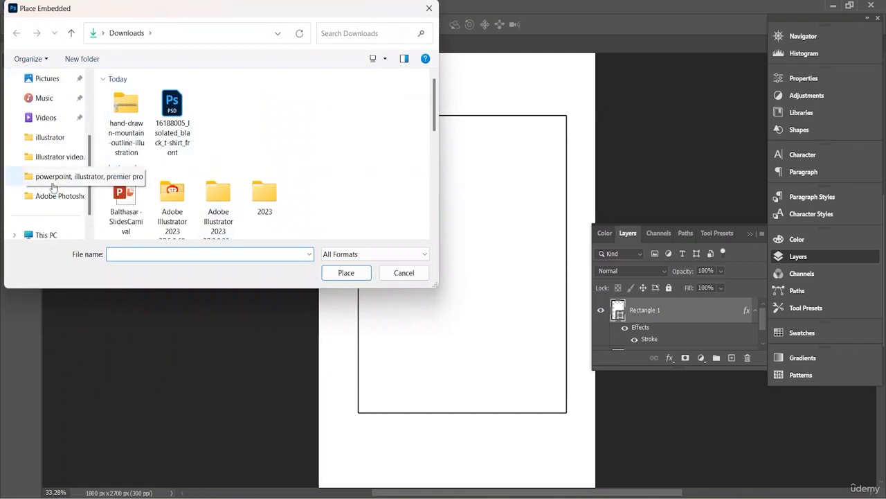
scroll(54, 187, down, 1)
scroll(42, 180, up, 3)
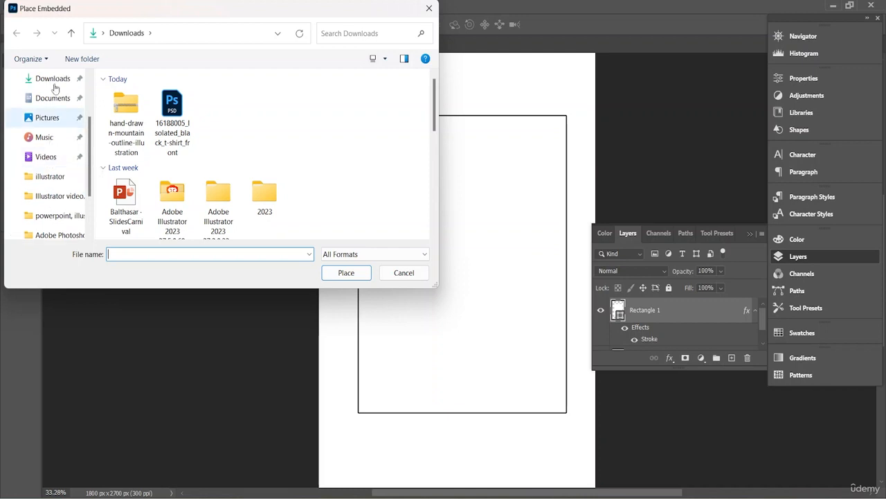
scroll(54, 97, up, 1)
click(54, 119)
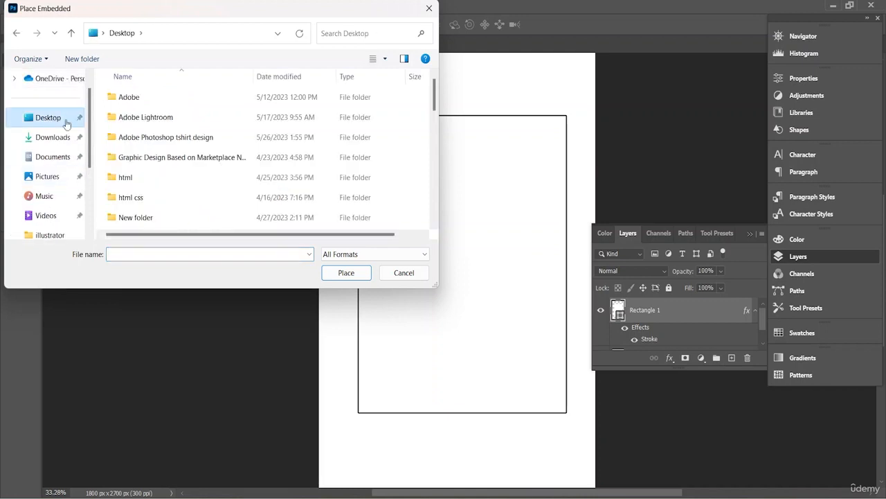
- Place the flag image 2922293_27015 from the Desktop's PS folder into the document
scroll(139, 173, down, 3)
scroll(140, 156, up, 1)
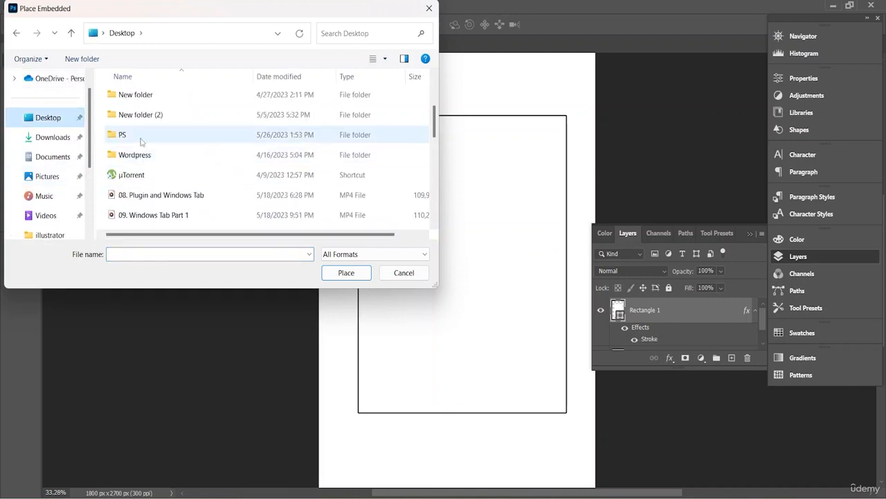
double_click(140, 137)
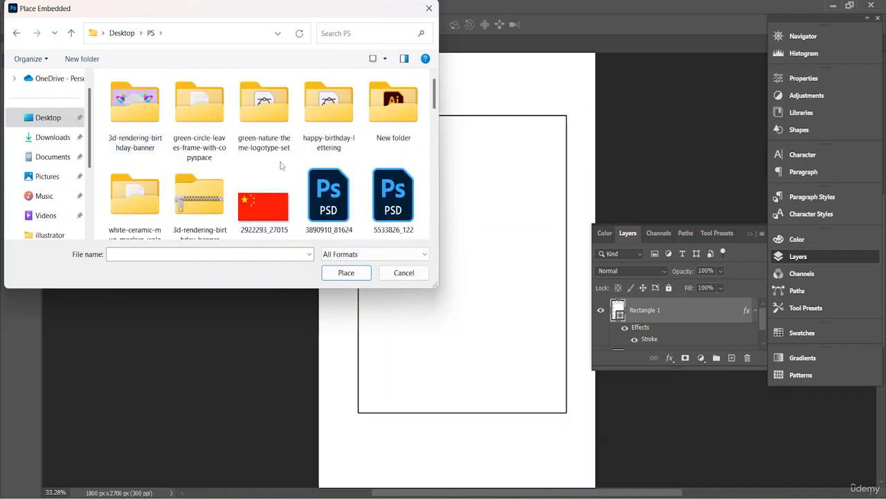
scroll(280, 165, down, 3)
scroll(277, 152, up, 2)
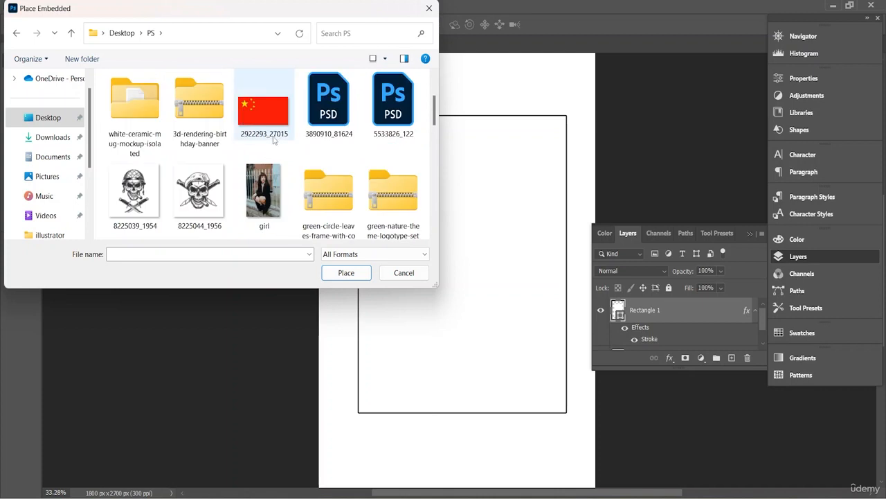
double_click(270, 132)
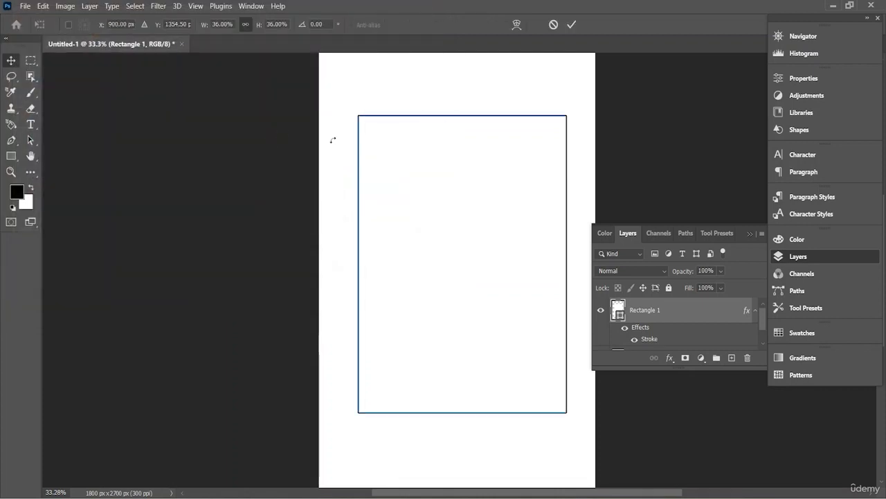
- Scale the placed flag down to about 1580 x 834 px and move it up over the rectangle's upper half
drag(318, 192, 352, 211)
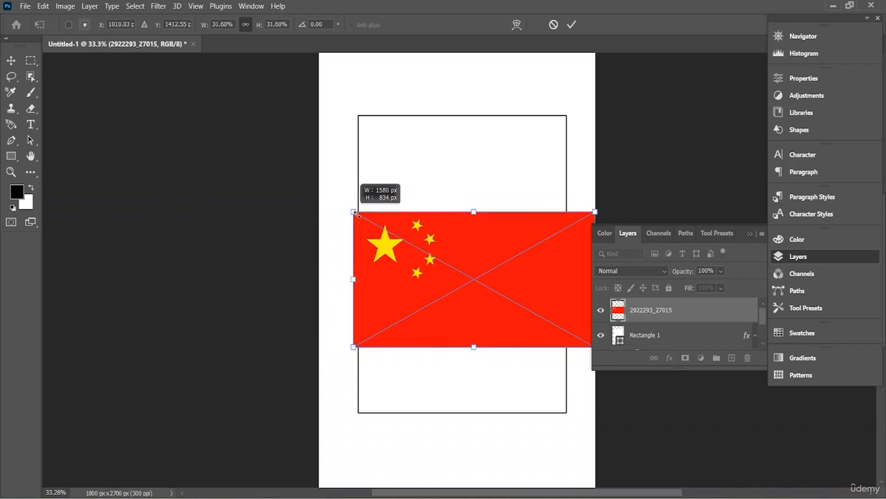
drag(470, 252, 470, 168)
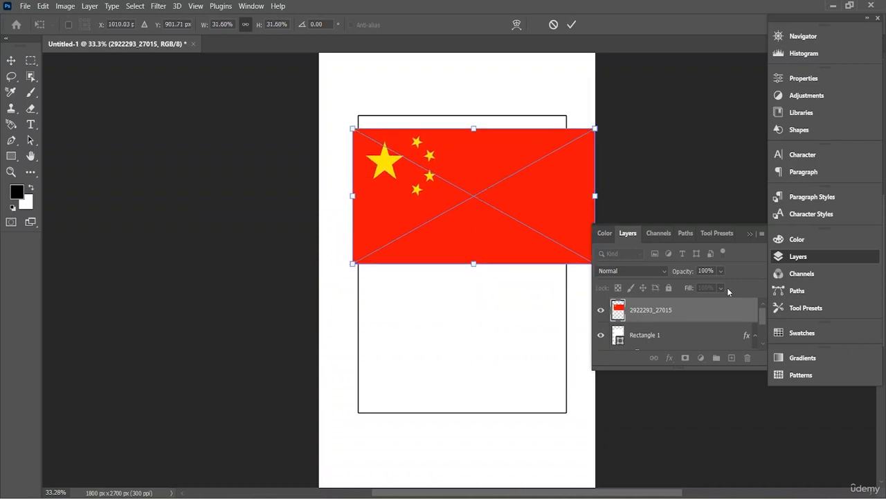
right_click(437, 185)
click(637, 309)
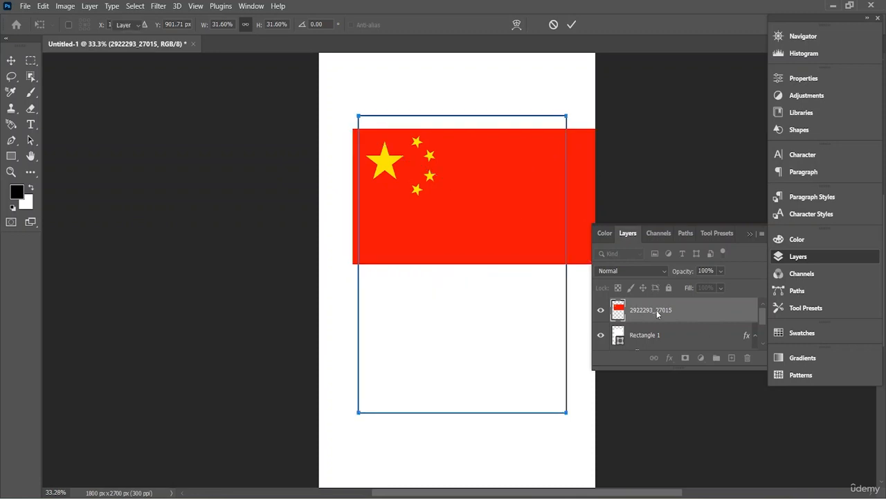
- Clip the flag layer to Rectangle 1 with a clipping mask and shift the flag slightly down and right
right_click(642, 311)
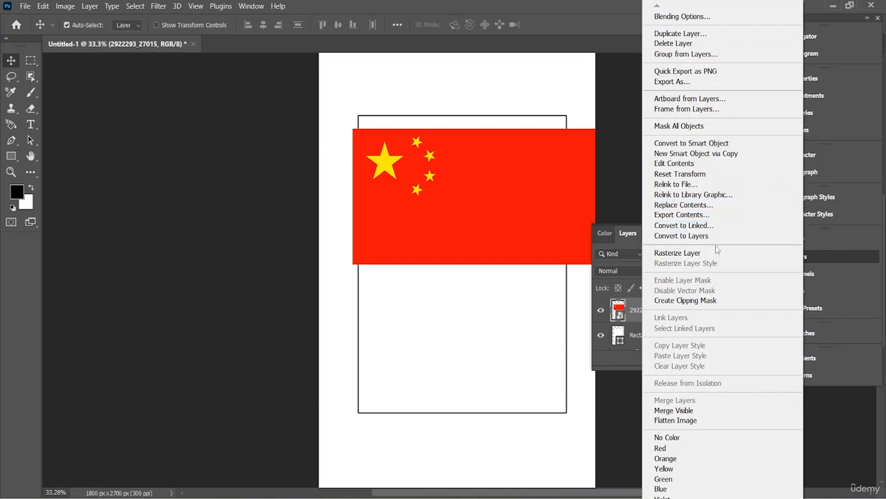
click(723, 300)
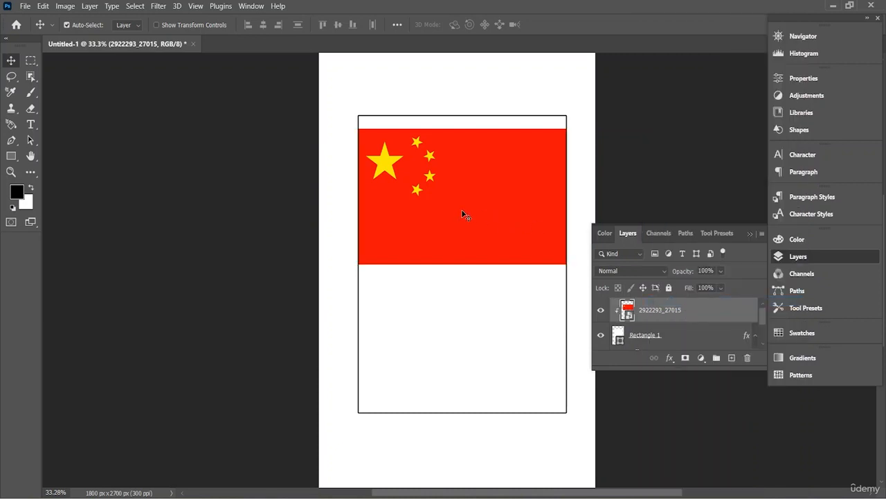
mouse_move(462, 214)
mouse_down()
mouse_move(455, 215)
mouse_move(459, 239)
mouse_move(467, 223)
mouse_move(458, 267)
mouse_move(464, 217)
mouse_up()
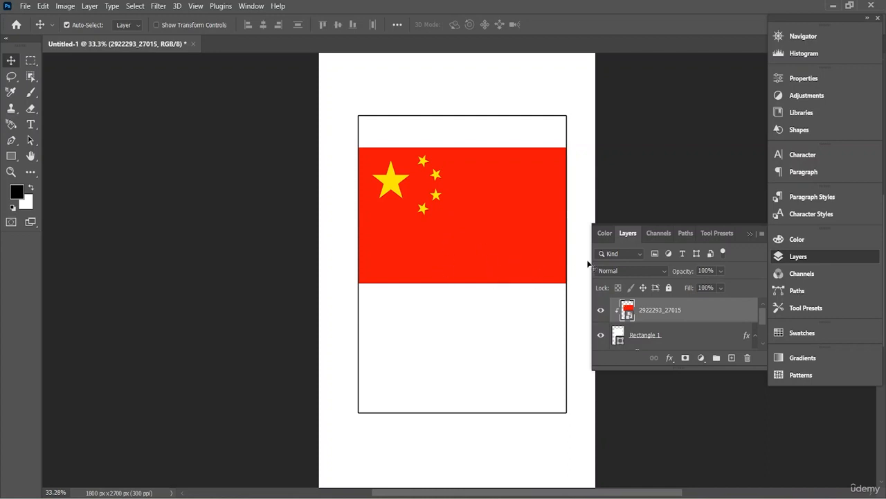
- Add a blank layer above the flag and open the skull image 8225039_1954 from the PS folder
click(730, 359)
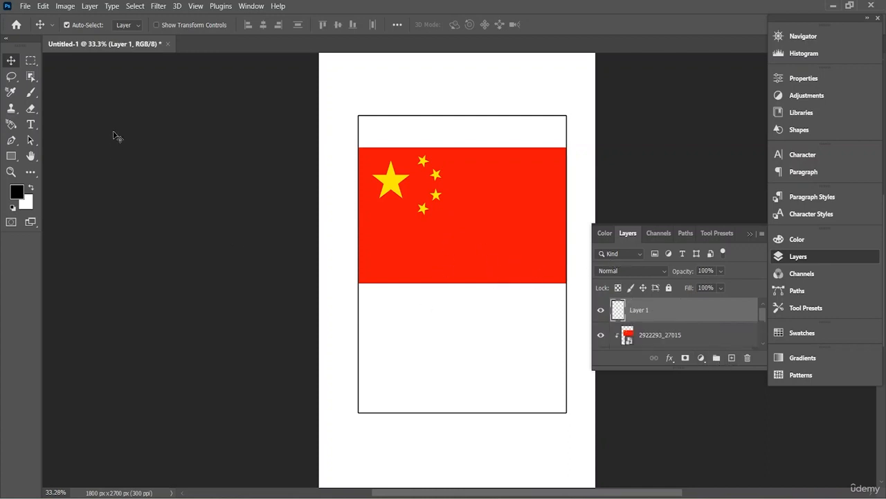
click(27, 6)
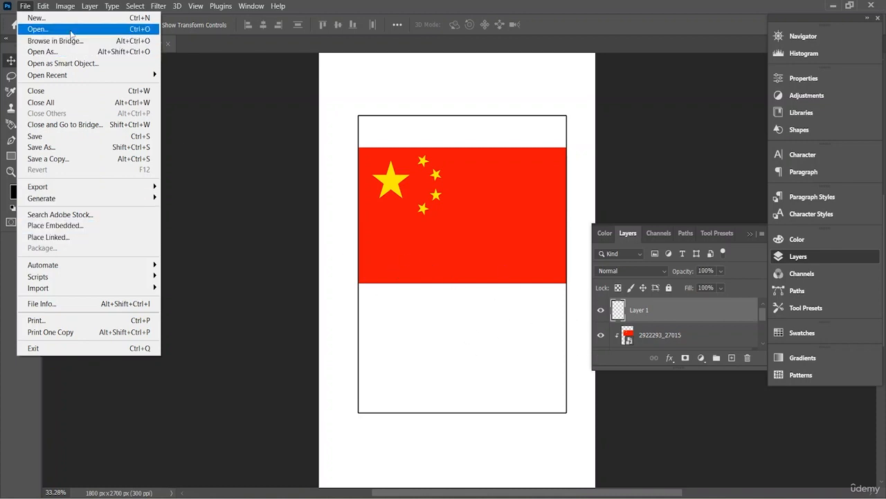
click(38, 29)
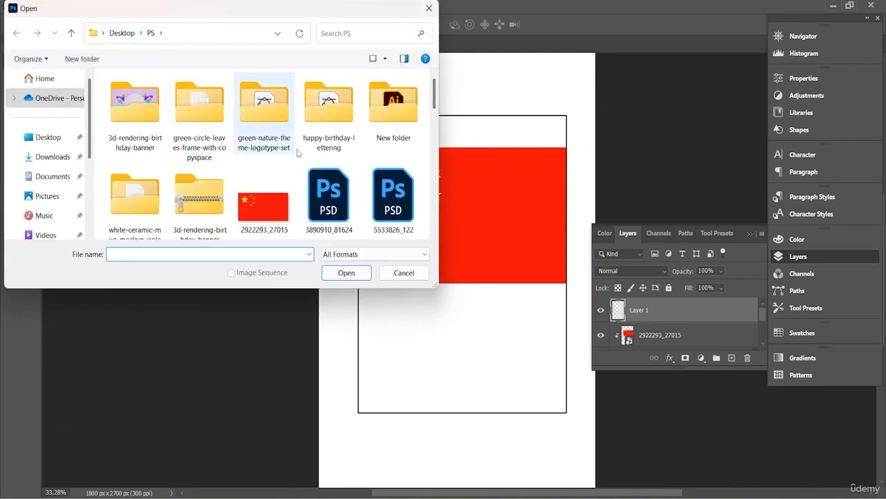
scroll(305, 155, down, 5)
scroll(310, 161, down, 3)
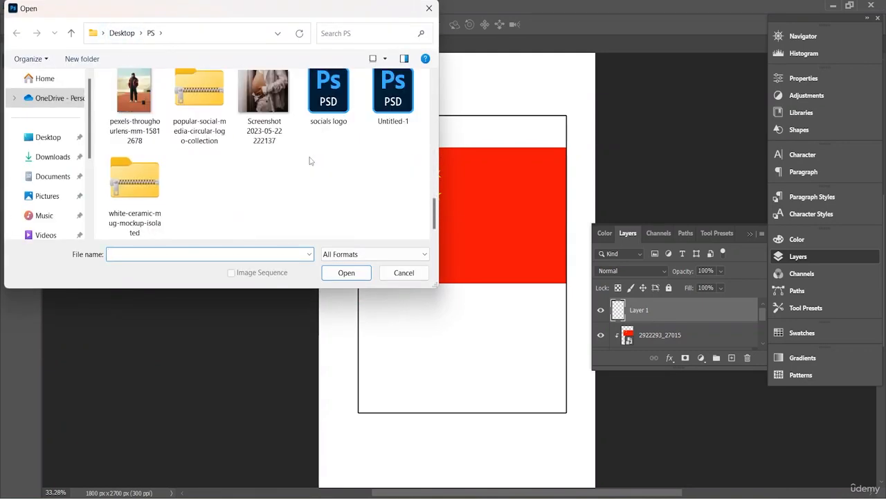
scroll(311, 165, up, 2)
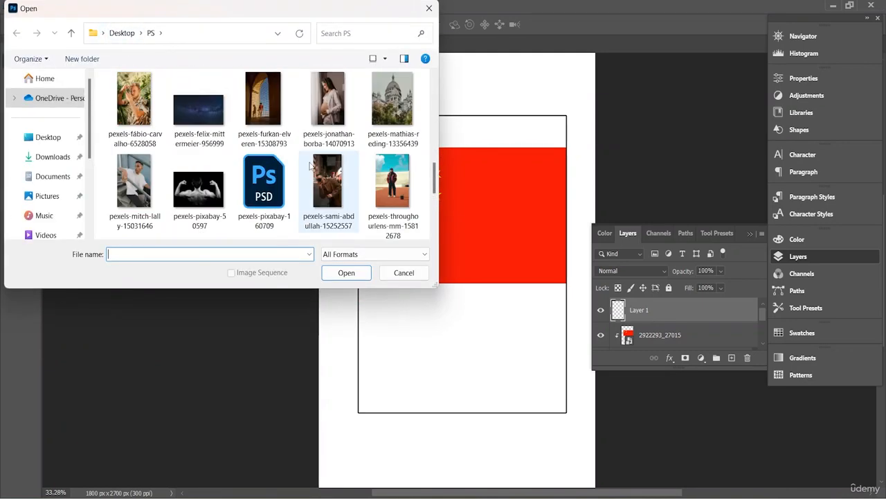
scroll(310, 164, up, 5)
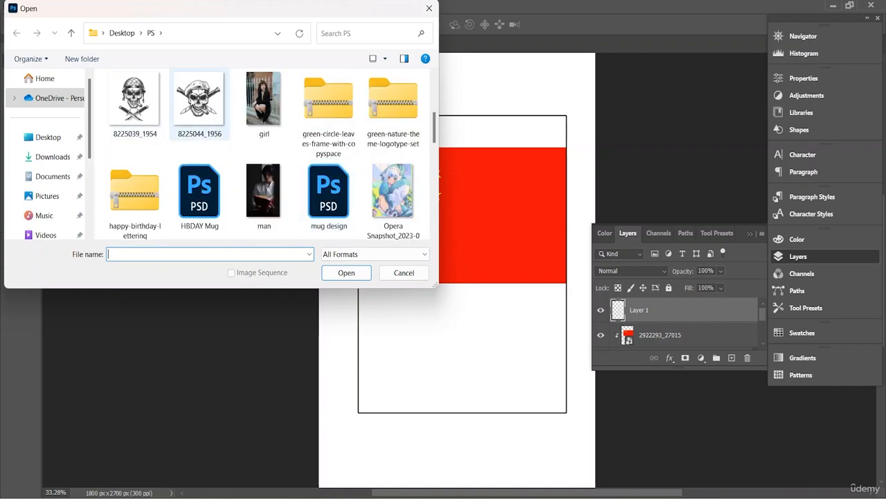
double_click(150, 94)
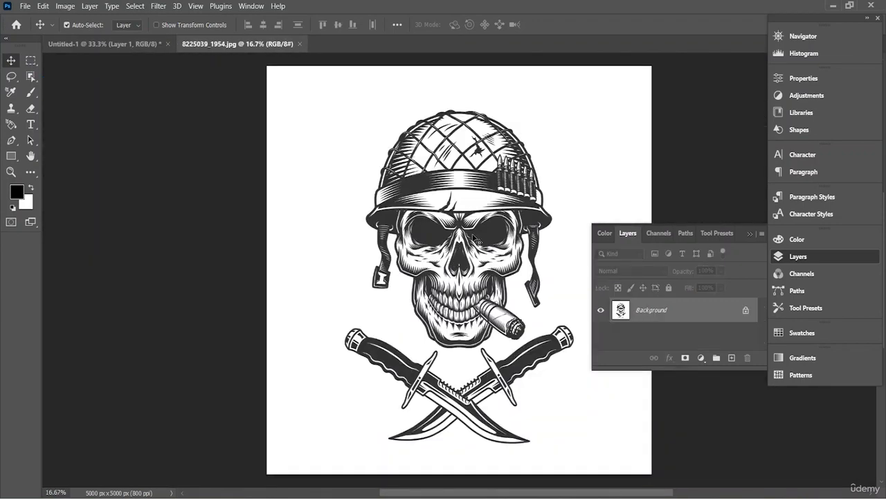
mouse_move(474, 237)
mouse_down()
mouse_move(453, 232)
mouse_move(476, 232)
mouse_up()
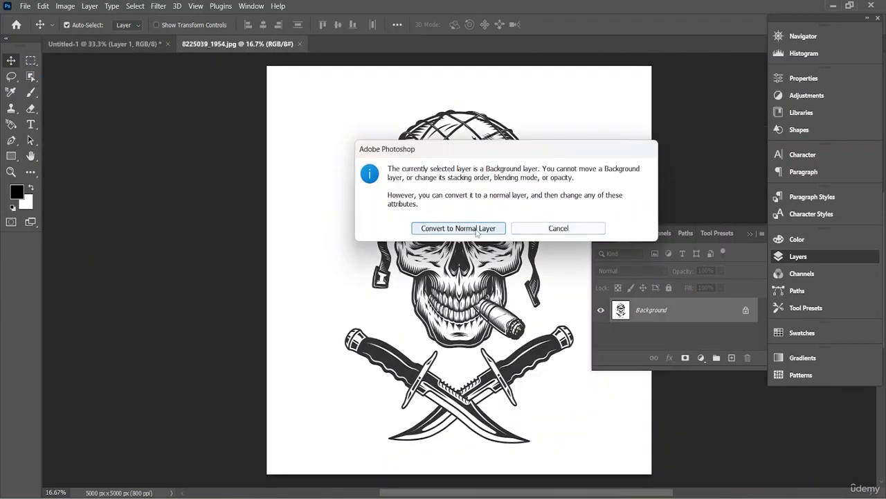
click(477, 233)
drag(305, 188, 470, 264)
drag(518, 303, 524, 304)
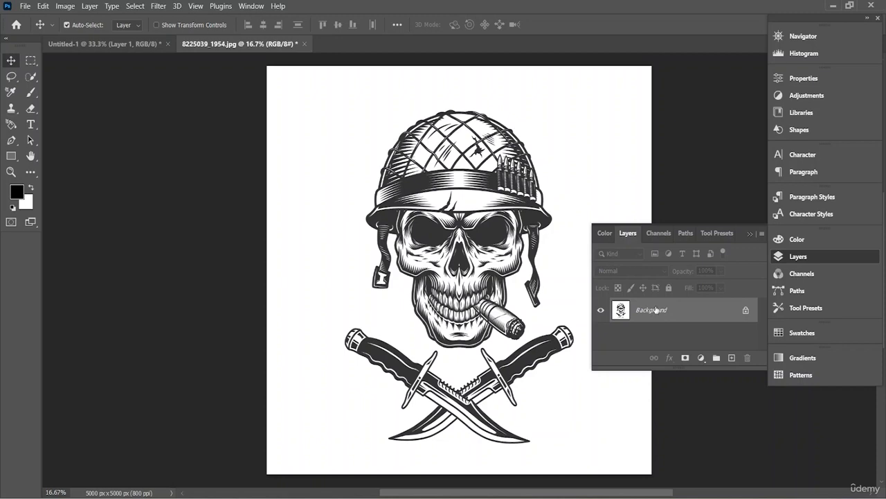
- Convert the skull image's locked Background into a normal layer
drag(470, 248, 484, 268)
click(469, 231)
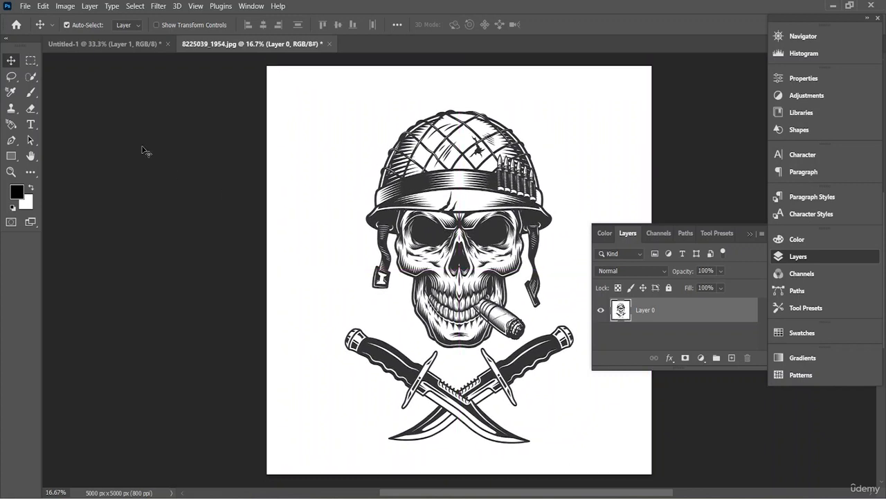
- Quick-select the skull, its helmet, straps and cigar using a brush size of 124 px
click(31, 77)
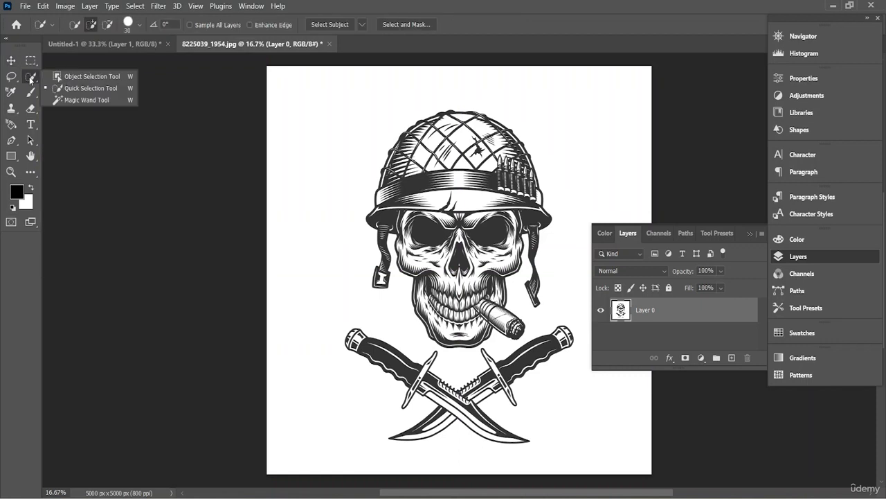
click(100, 87)
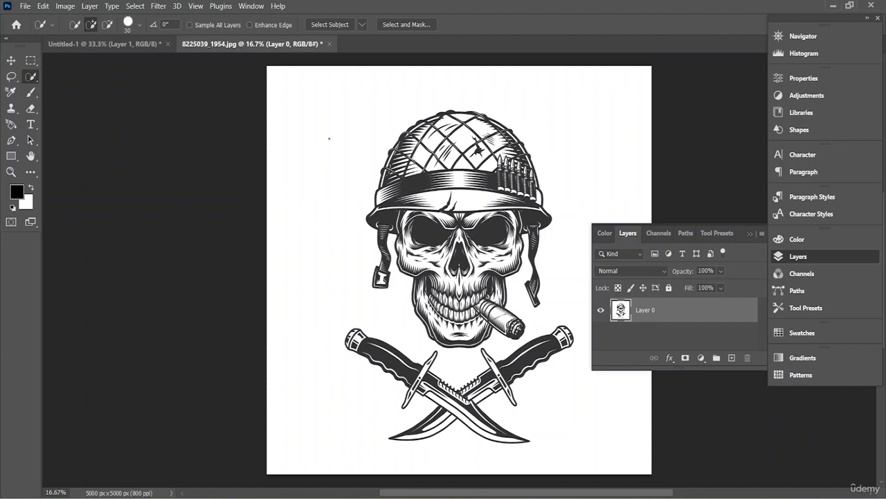
click(139, 27)
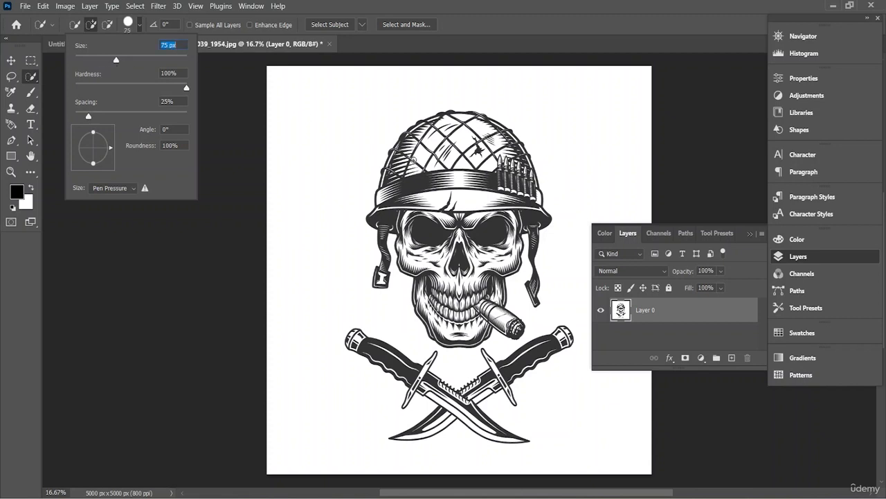
drag(122, 66, 137, 62)
mouse_move(451, 138)
mouse_down()
mouse_move(431, 137)
mouse_move(414, 184)
mouse_up()
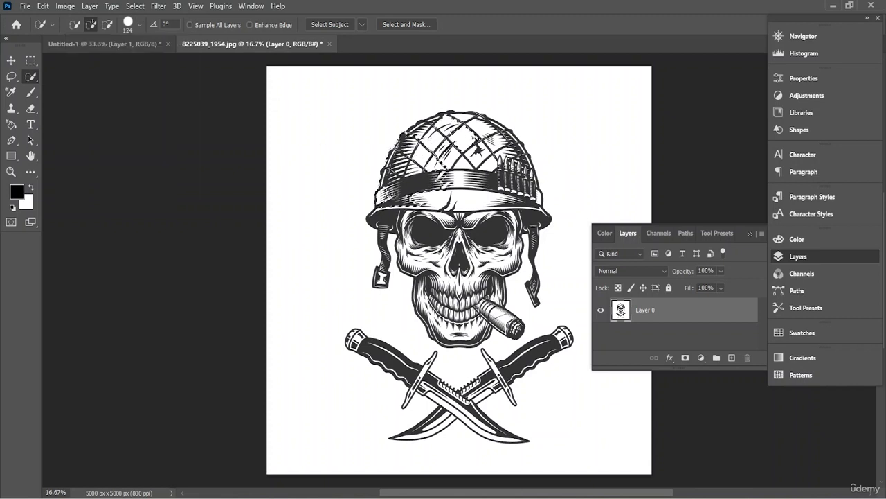
mouse_move(428, 231)
mouse_down()
mouse_move(465, 281)
mouse_move(458, 316)
mouse_move(446, 320)
mouse_up()
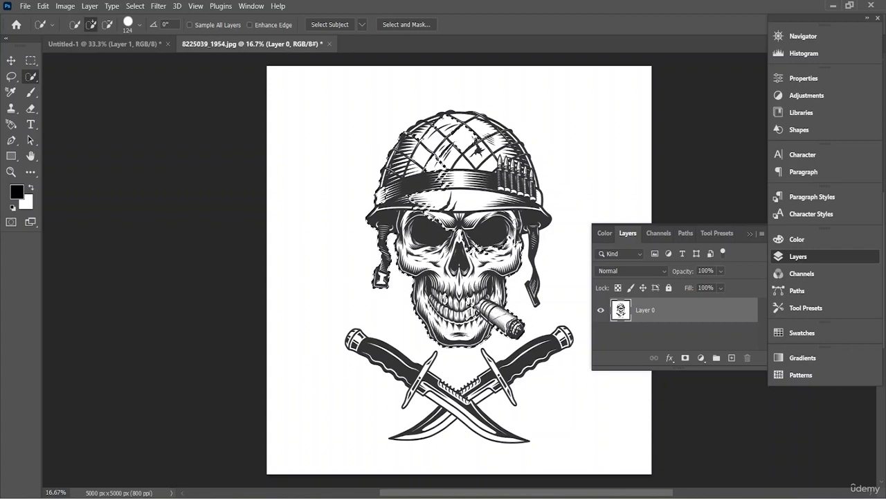
mouse_move(530, 171)
mouse_down()
mouse_move(516, 170)
mouse_move(500, 150)
mouse_up()
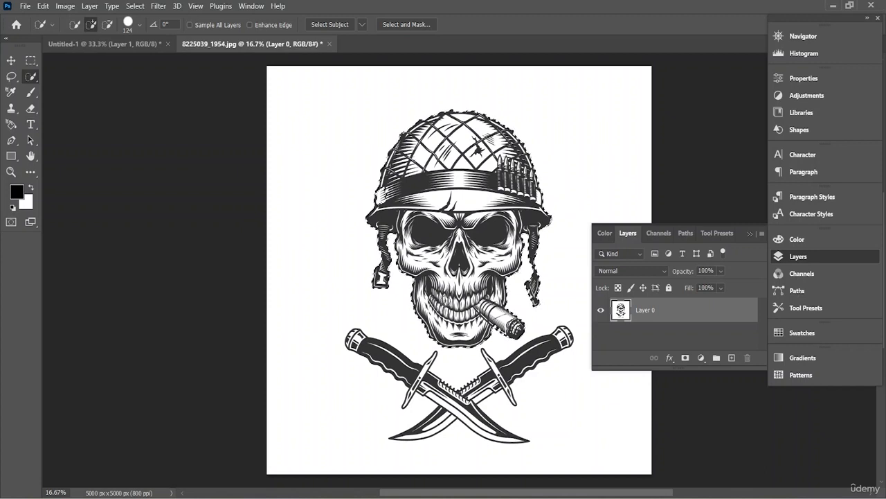
- Add the two crossed knives to the selection and mask the layer to the selected artwork
drag(356, 342, 521, 440)
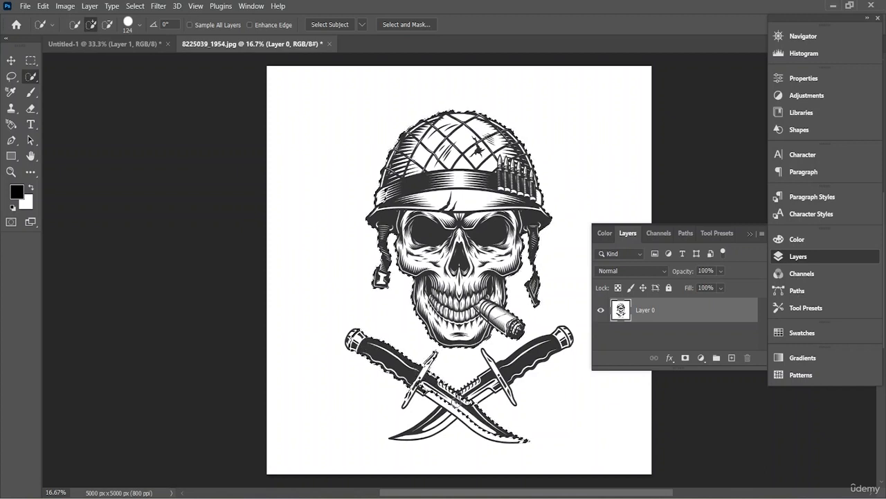
drag(477, 391, 558, 343)
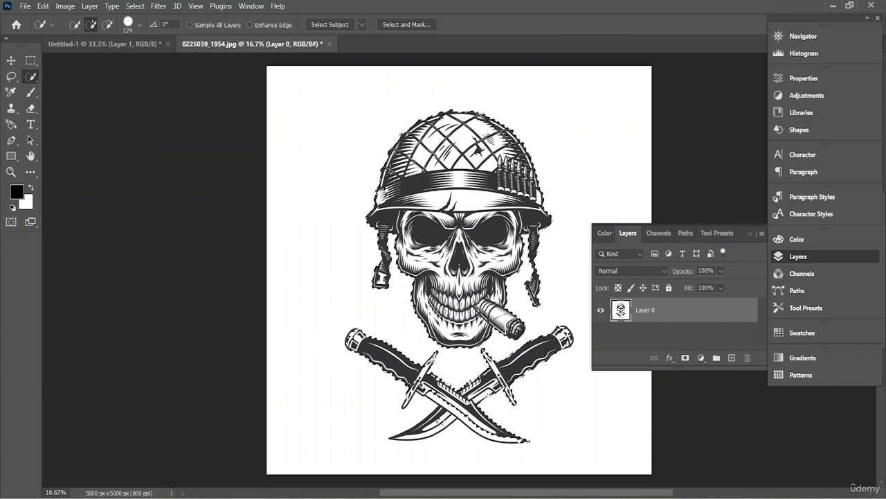
mouse_move(439, 421)
mouse_down()
mouse_move(451, 411)
mouse_move(443, 424)
mouse_up()
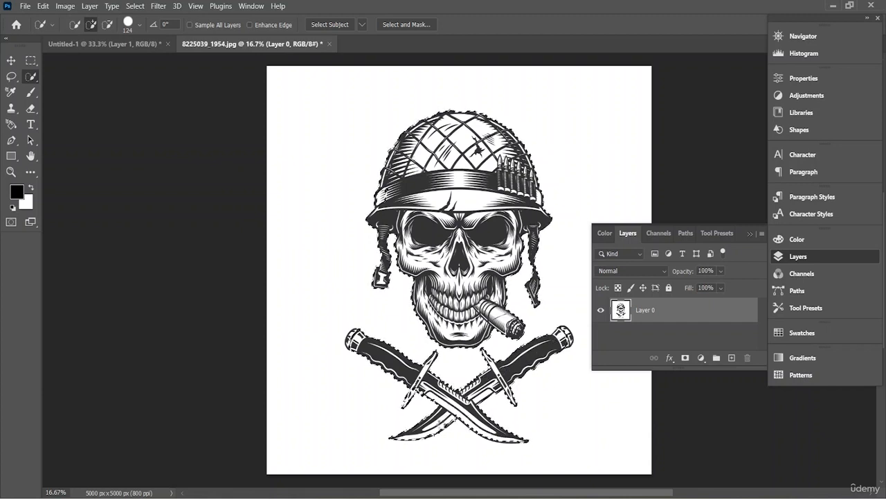
click(685, 358)
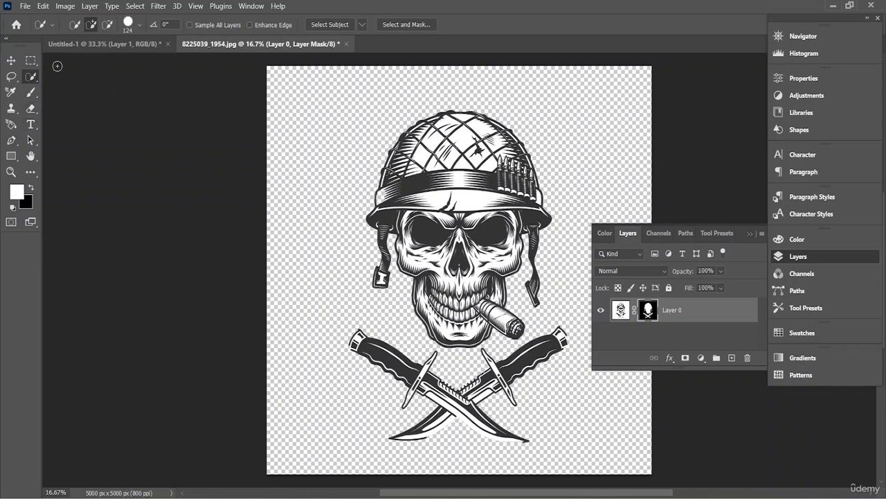
- Bring the masked skull layer into the Untitled-1 document, above the flag
click(11, 60)
mouse_move(372, 189)
mouse_down()
mouse_move(332, 180)
mouse_move(153, 50)
mouse_move(111, 45)
mouse_move(291, 159)
mouse_move(372, 195)
mouse_up()
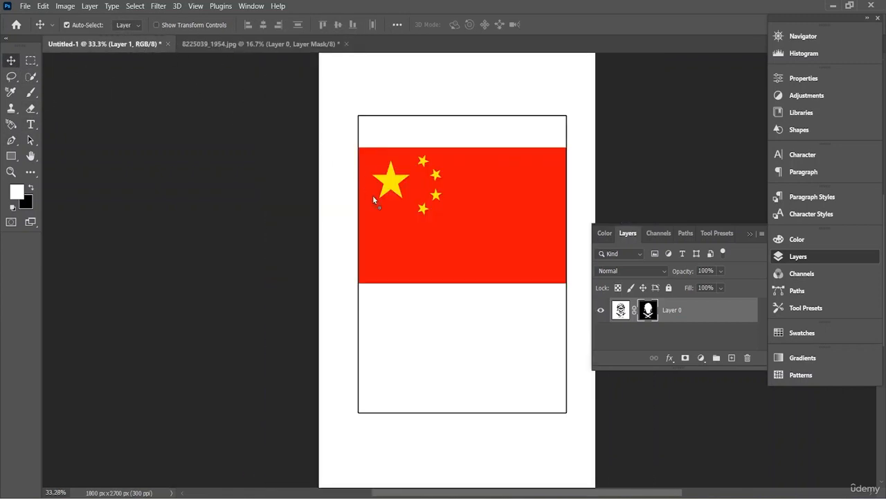
drag(452, 286, 465, 284)
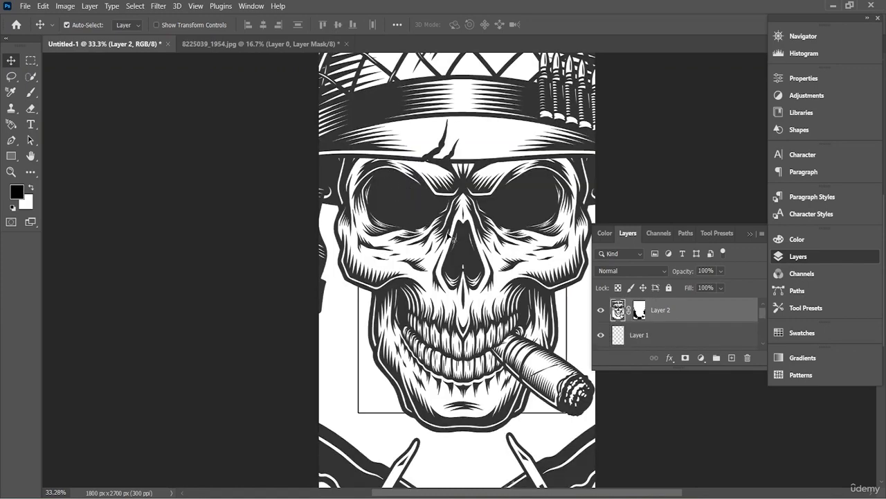
- Scale the skull artwork proportionally down to 19% and place it around the flag's lower edge, at X 900 px, Y 1436 px
scroll(449, 235, down, 3)
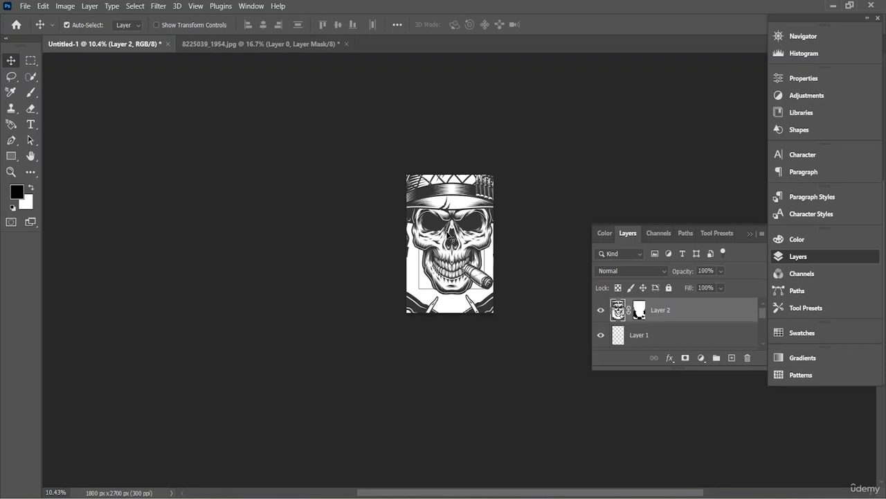
key(ctrl+t)
drag(332, 118, 474, 269)
drag(506, 324, 430, 243)
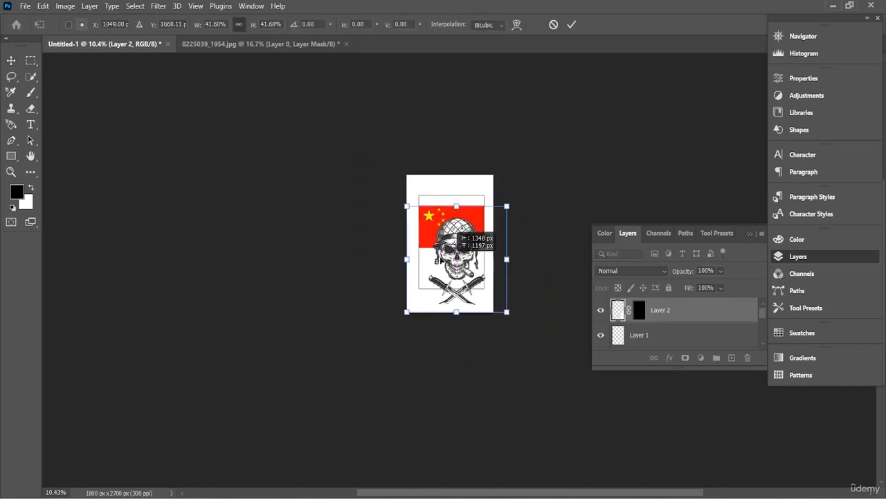
drag(407, 205, 447, 238)
scroll(447, 238, up, 4)
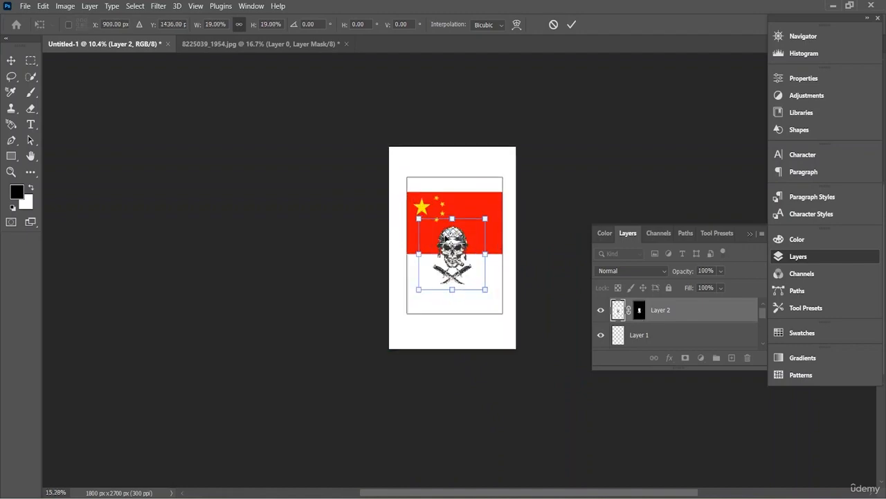
scroll(471, 254, up, 4)
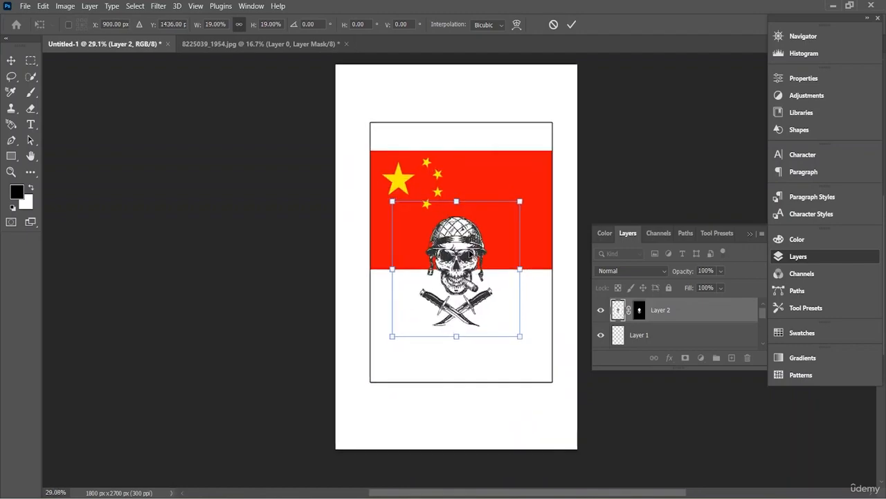
scroll(471, 254, up, 1)
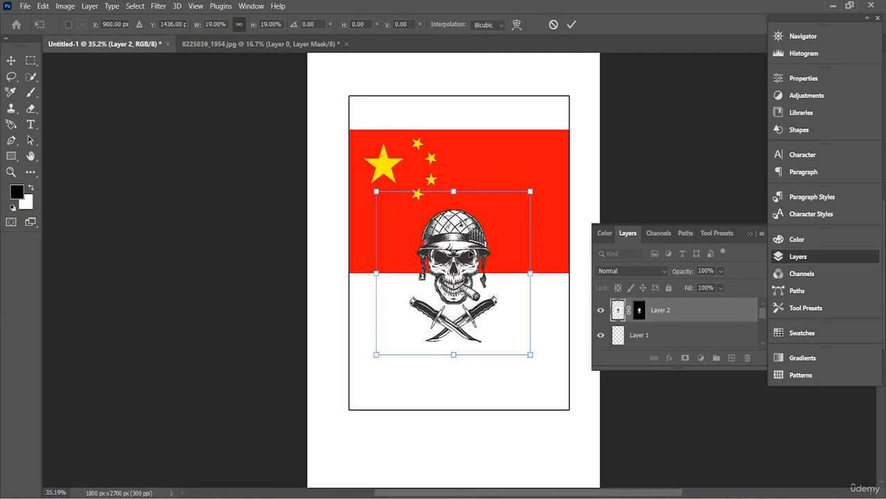
scroll(471, 254, up, 3)
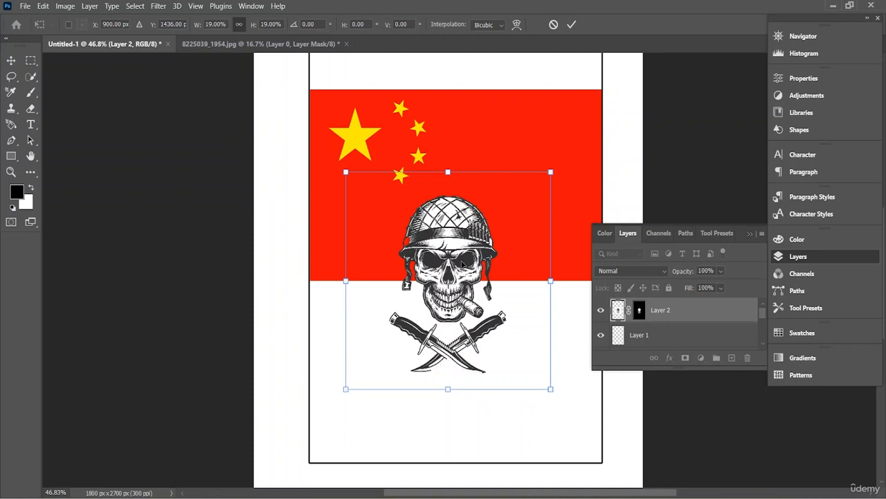
- Enlarge the skull artwork to about 24% and center it horizontally in the rectangle, at X 934 px, Y 1350 px
drag(463, 263, 464, 254)
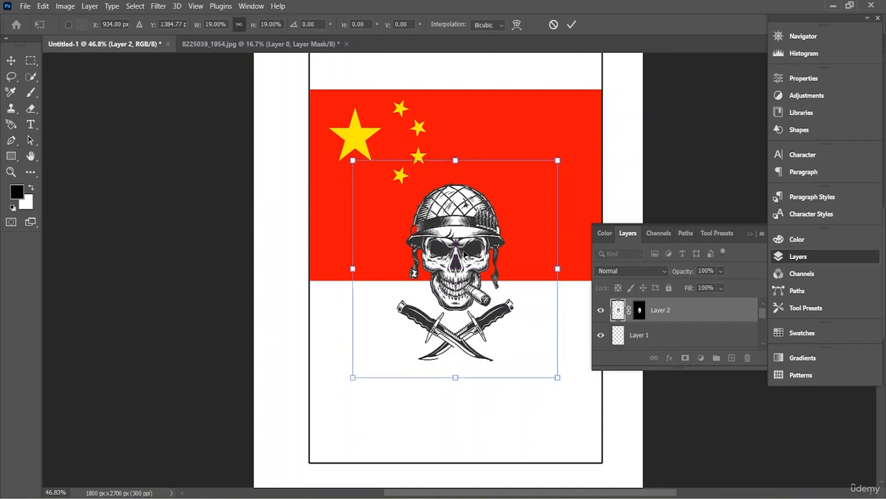
scroll(464, 253, down, 2)
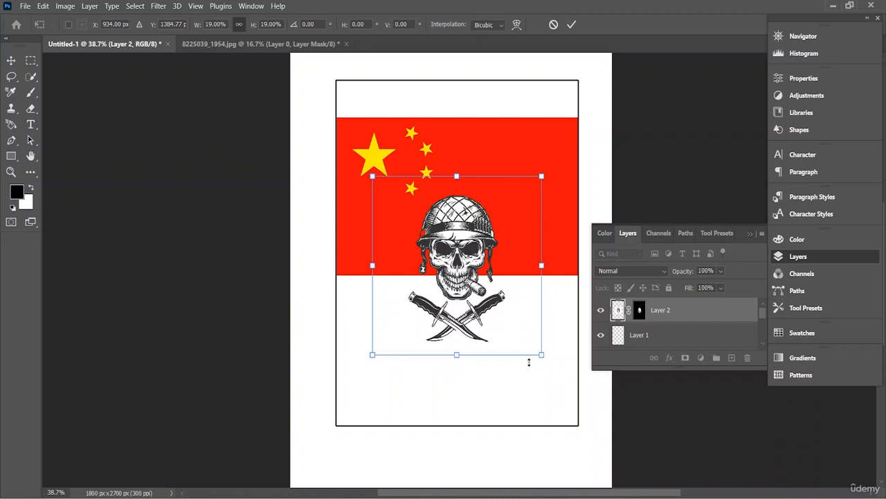
drag(542, 354, 571, 387)
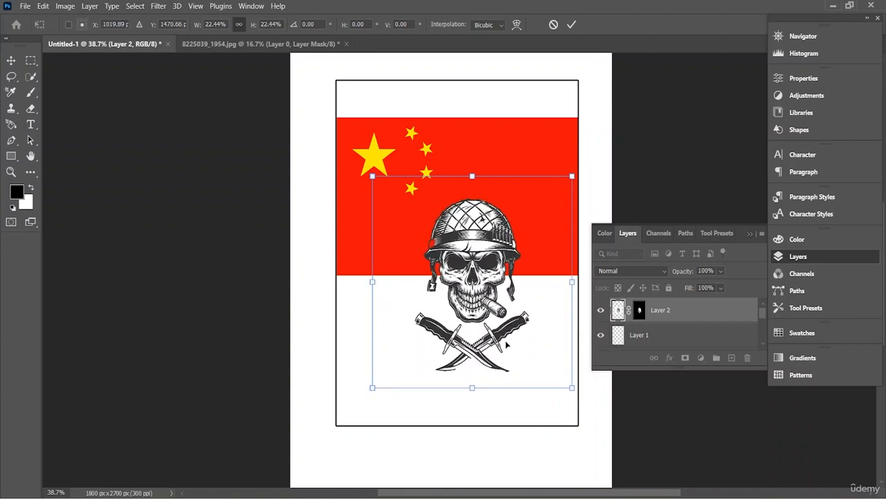
drag(473, 185, 473, 209)
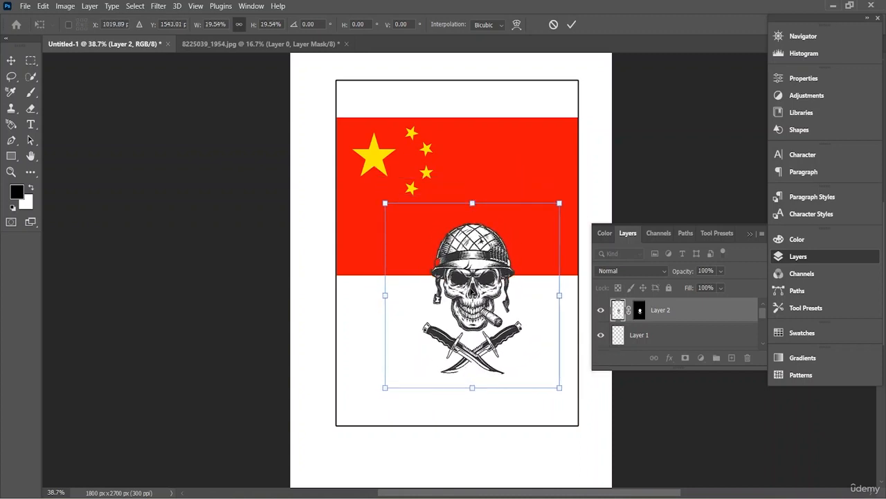
drag(476, 275, 463, 233)
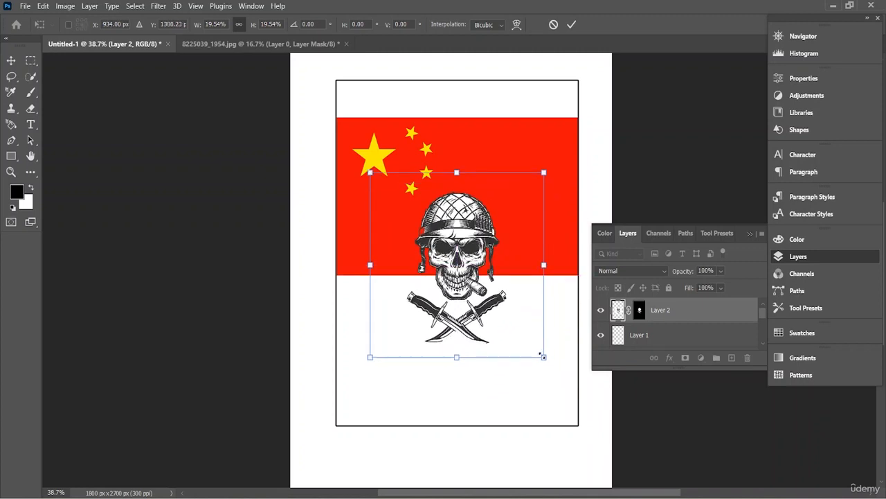
drag(541, 354, 583, 396)
drag(491, 313, 475, 294)
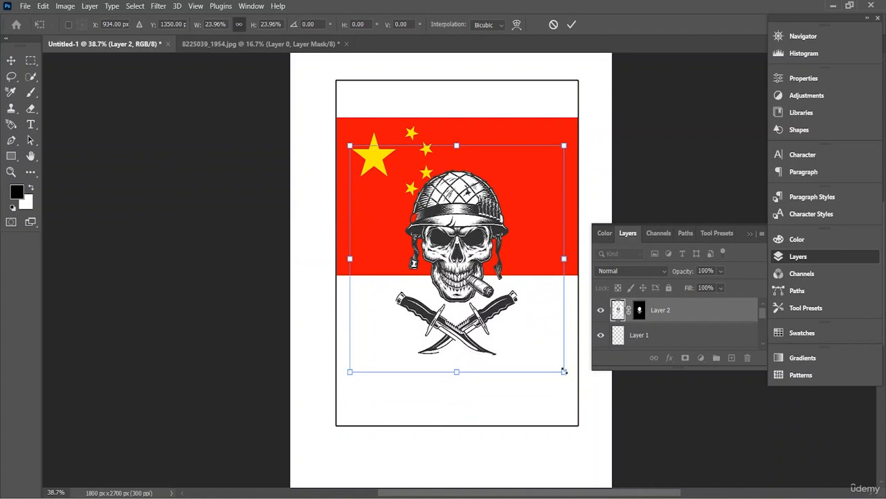
- Resize the skull artwork to 24.79%, move it up over the flag to about Y 1222 px, and apply the transform
drag(565, 371, 606, 415)
drag(477, 344, 456, 338)
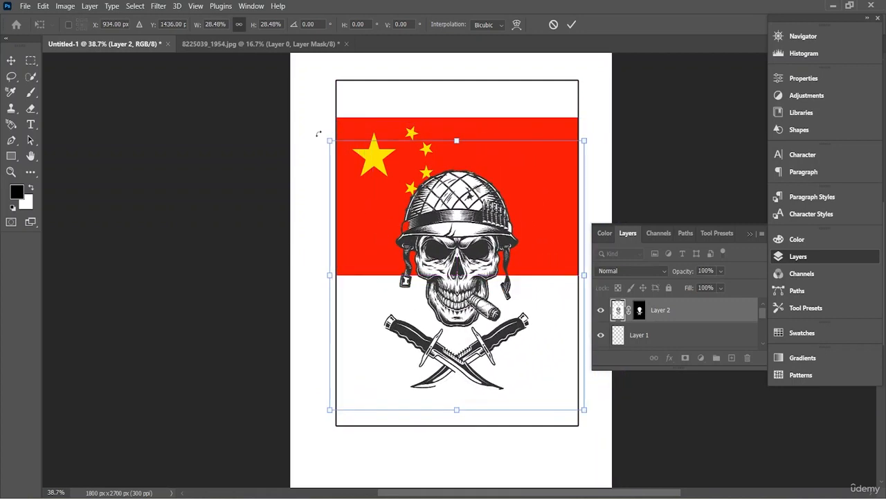
drag(329, 139, 362, 174)
drag(503, 310, 462, 308)
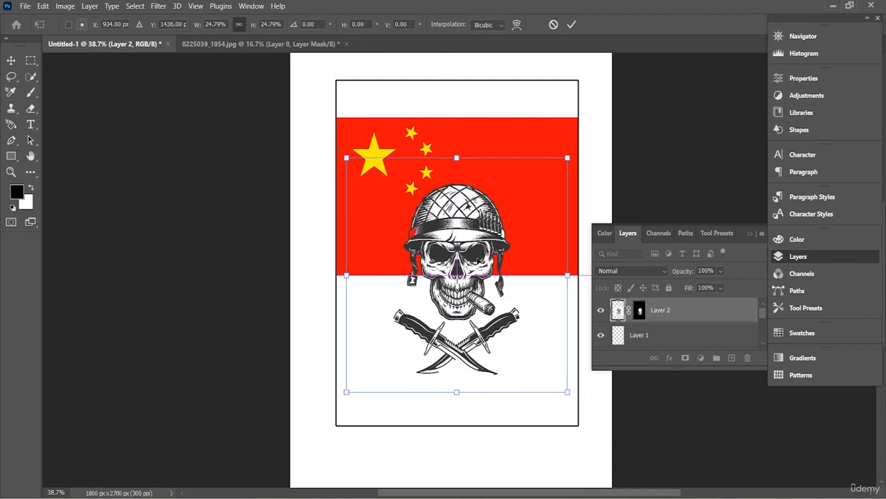
drag(462, 270, 464, 230)
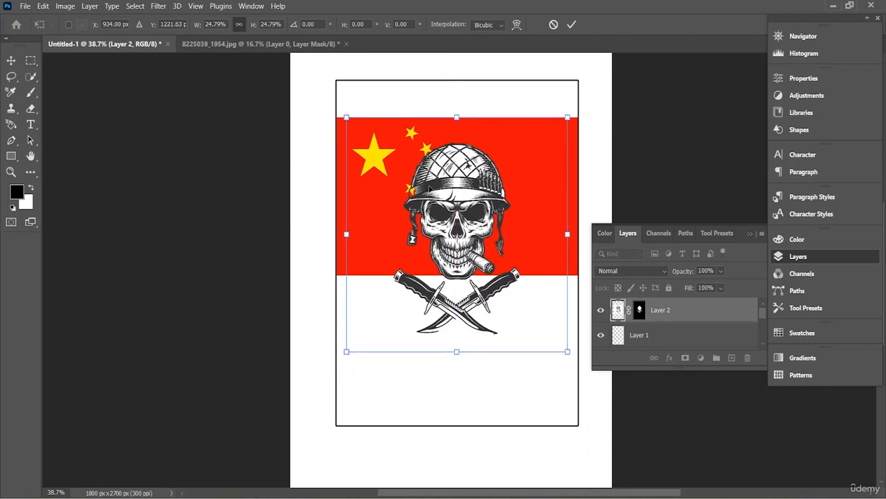
scroll(669, 328, down, 3)
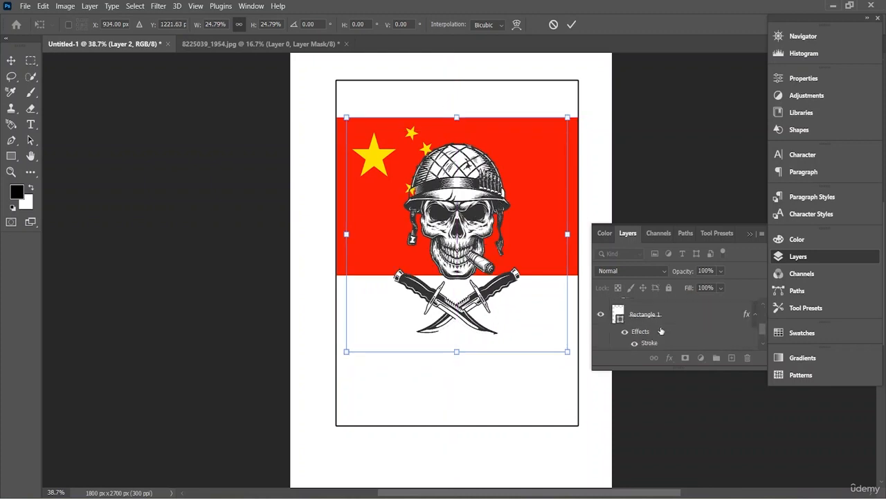
scroll(670, 320, up, 1)
key(Return)
- Move the flag down and slightly left inside the rectangle, and shift the skull to the right of the stars
click(538, 253)
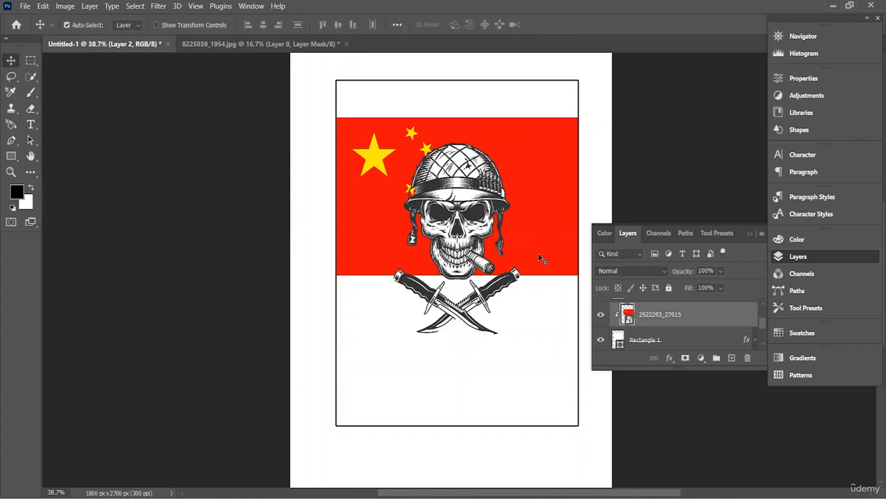
drag(539, 221, 508, 253)
drag(416, 254, 427, 245)
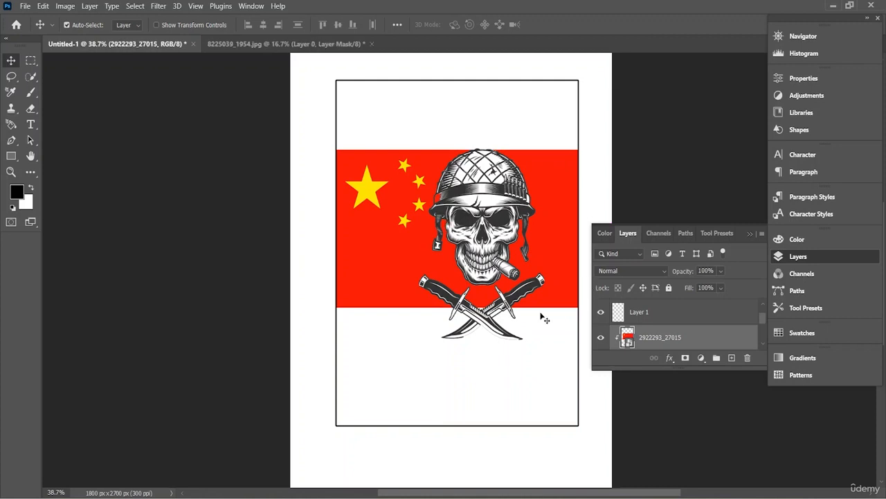
- Enlarge the skull artwork to 106.36%, shift it further right on the flag, and apply the transform
click(499, 268)
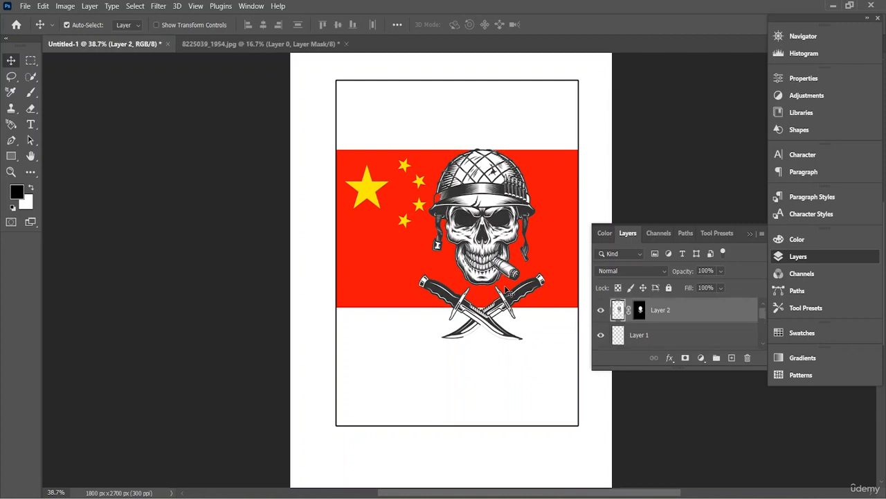
click(504, 286)
click(507, 262)
key(ctrl+t)
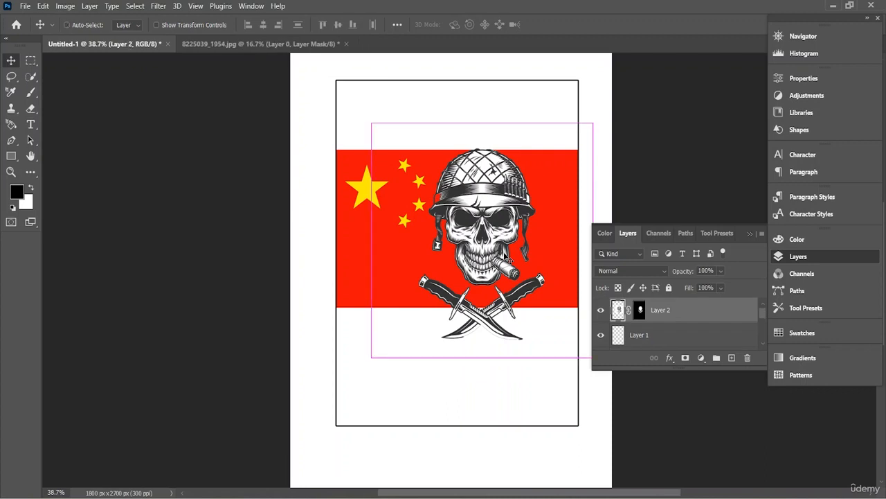
drag(380, 359, 365, 372)
mouse_move(483, 294)
mouse_down()
mouse_move(488, 304)
mouse_move(507, 293)
mouse_move(495, 298)
mouse_up()
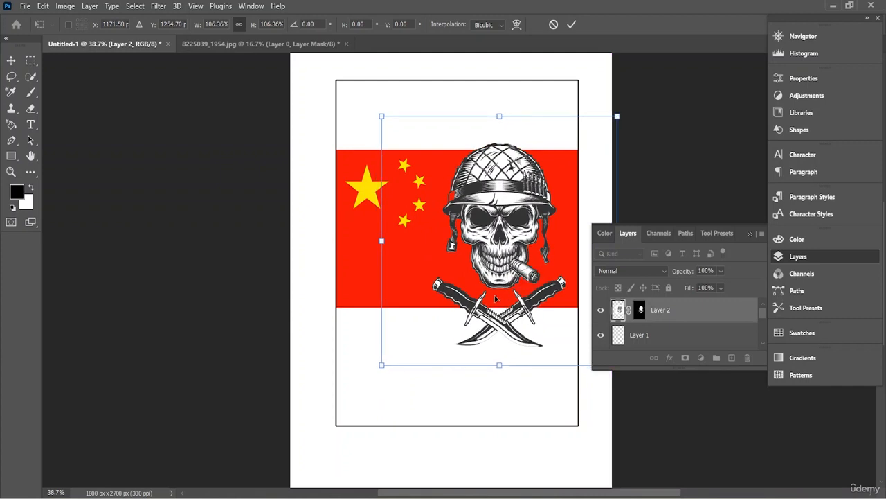
click(571, 24)
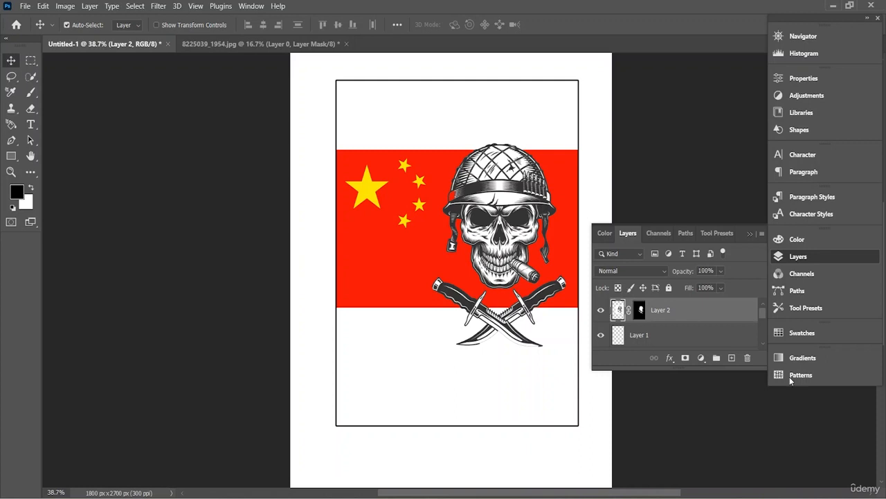
- Add a new layer above the skull and enter the title text "A Vietnam Soldier" near the flag's lower edge
click(731, 357)
click(31, 124)
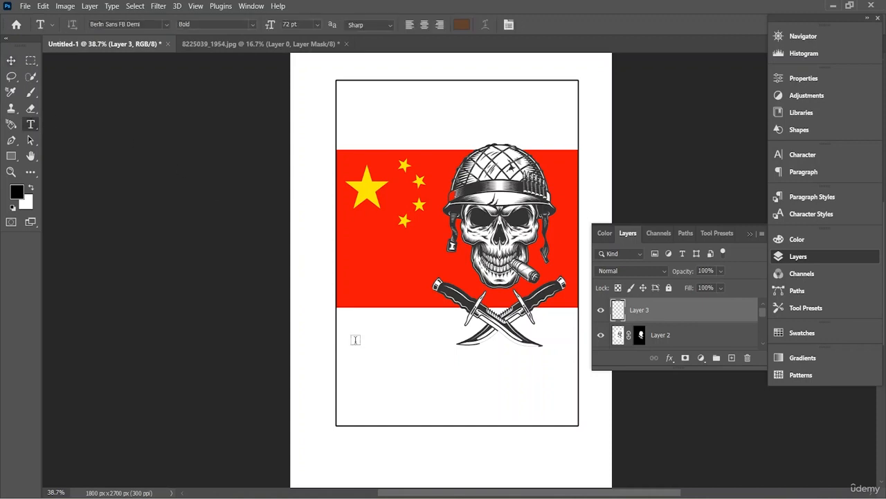
click(355, 339)
key(BackSpace)
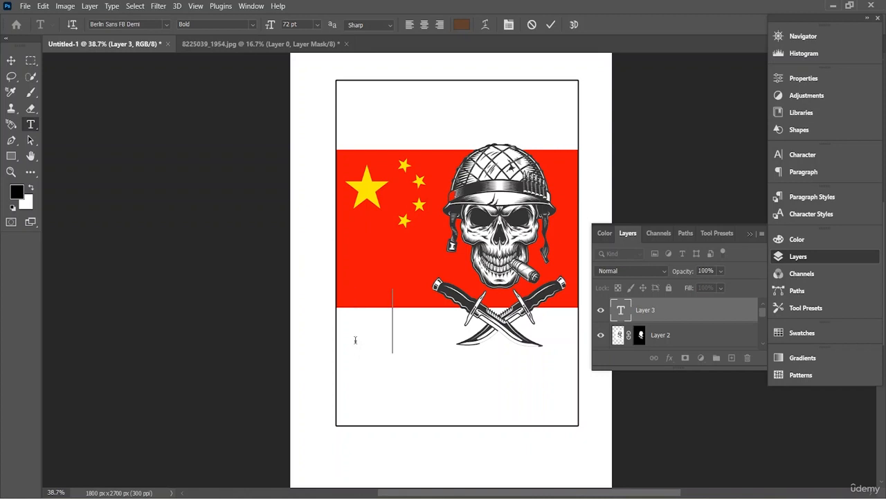
text(A V)
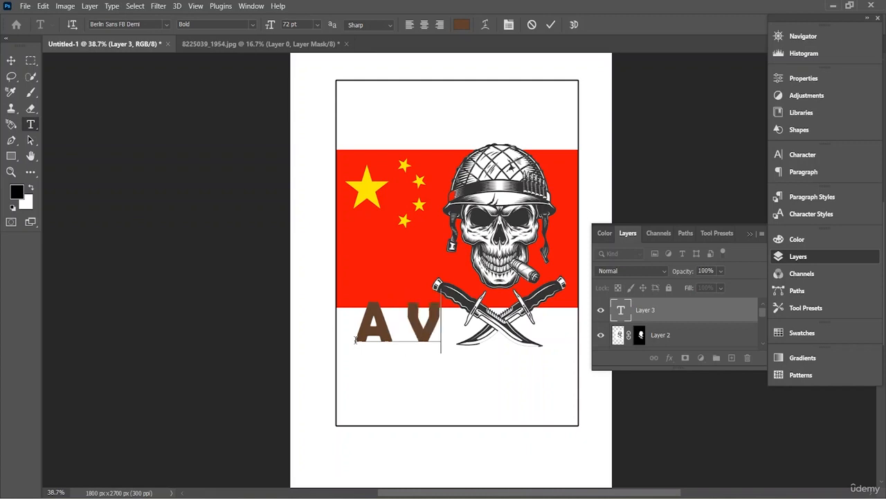
text(ietna)
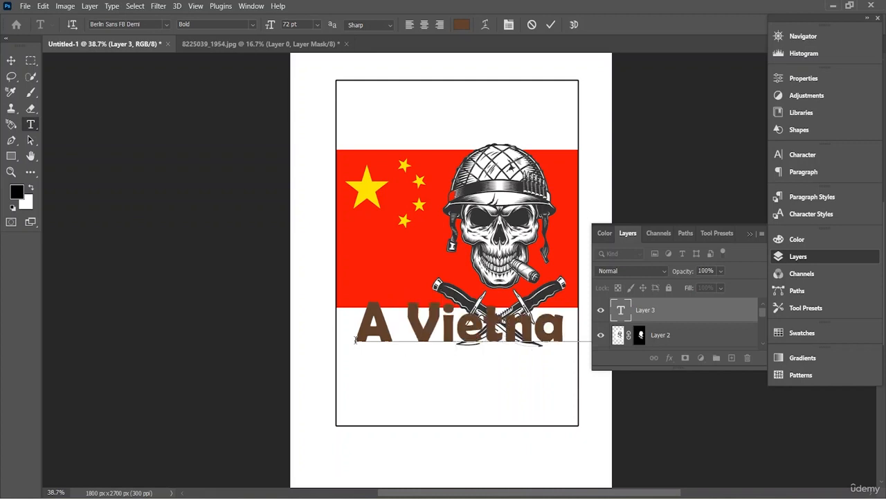
text(m)
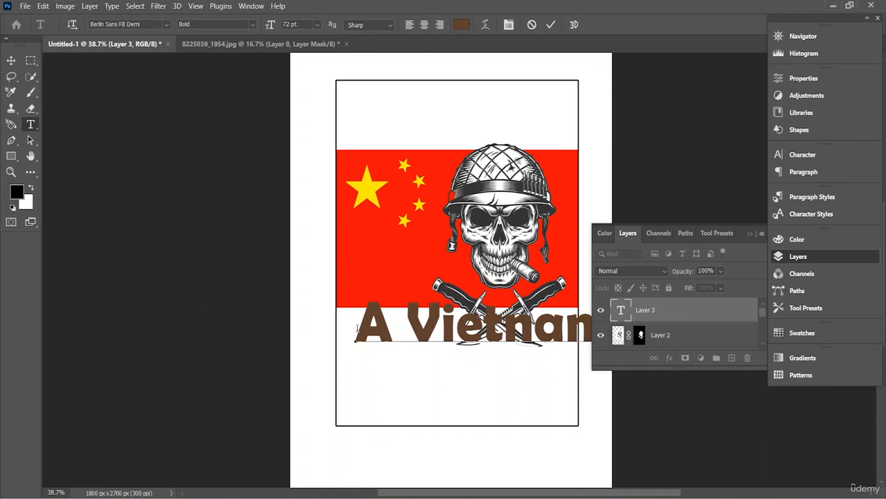
- Set the font size of the whole "A Vietnam Soldier" title to 36 pt
drag(356, 329, 822, 331)
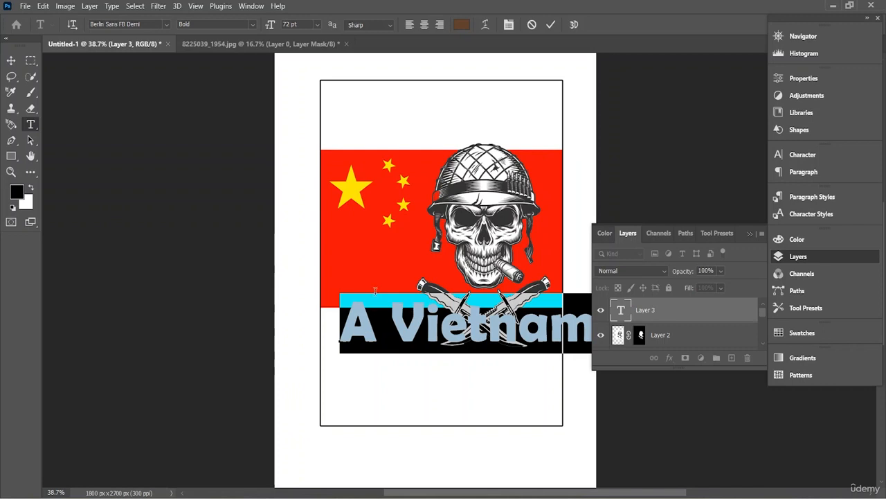
click(317, 26)
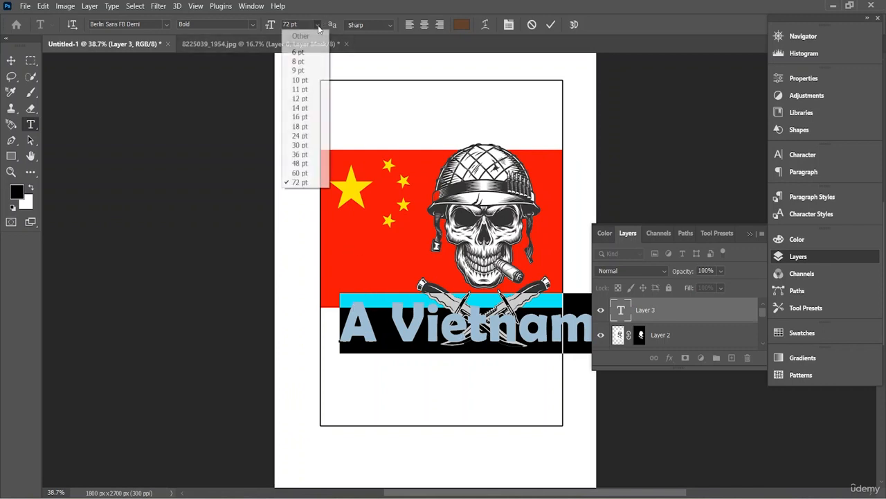
click(301, 146)
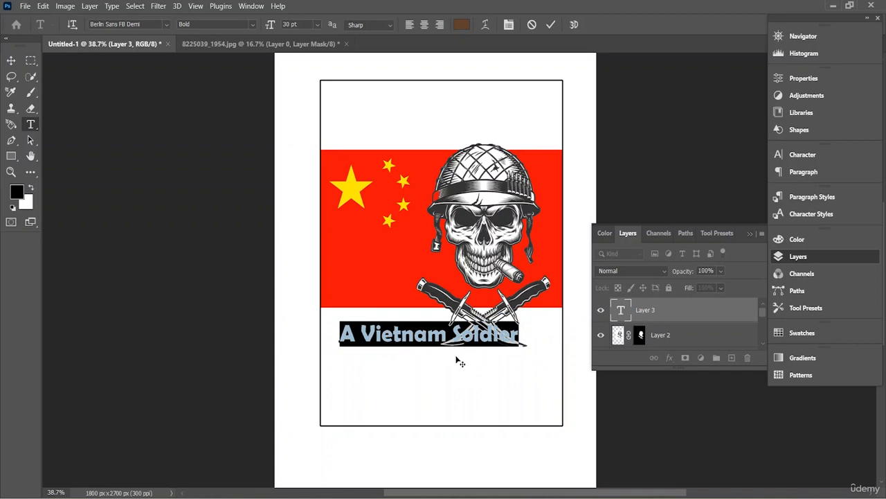
click(318, 25)
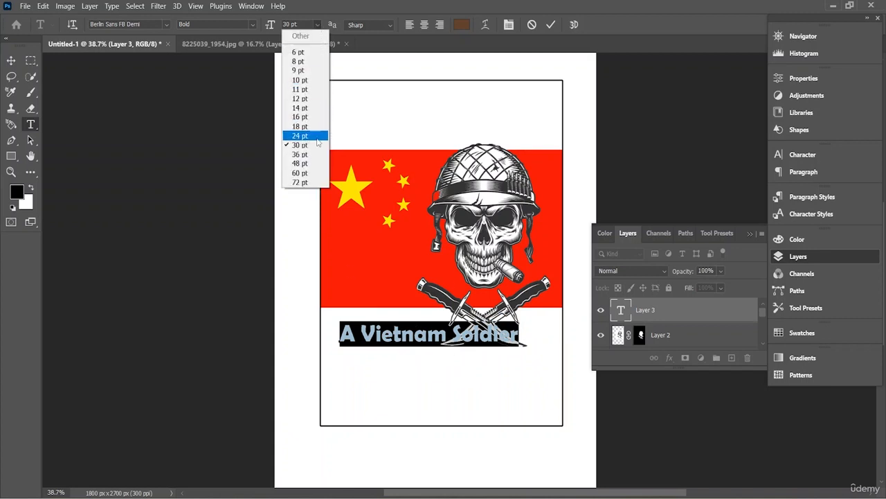
click(316, 159)
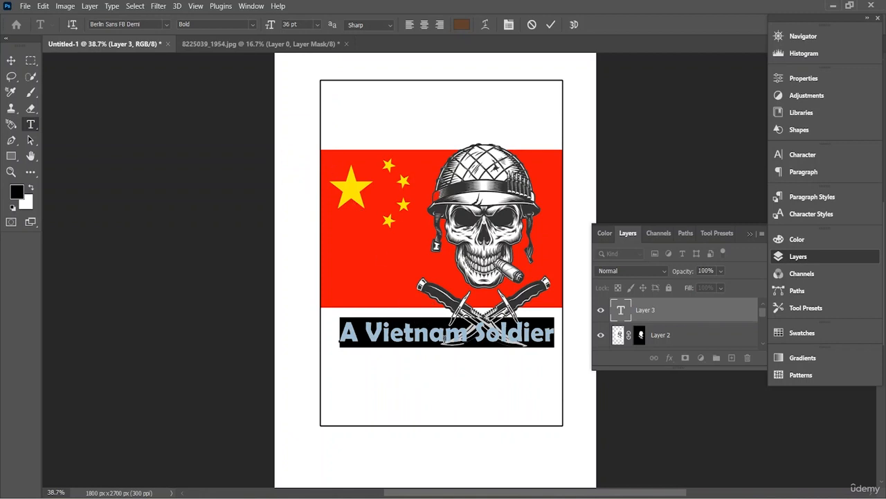
click(444, 332)
- Move the title into the white area just above the flag, centered in the rectangle, and commit the text
click(11, 61)
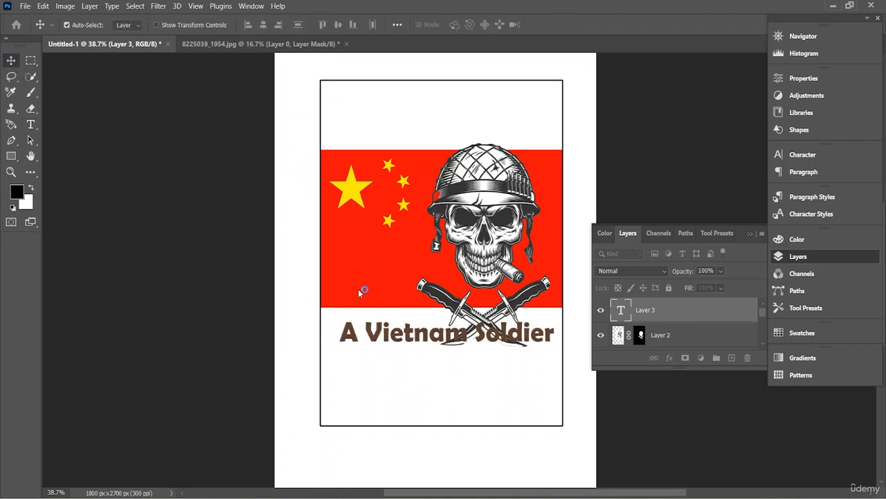
drag(438, 335, 518, 138)
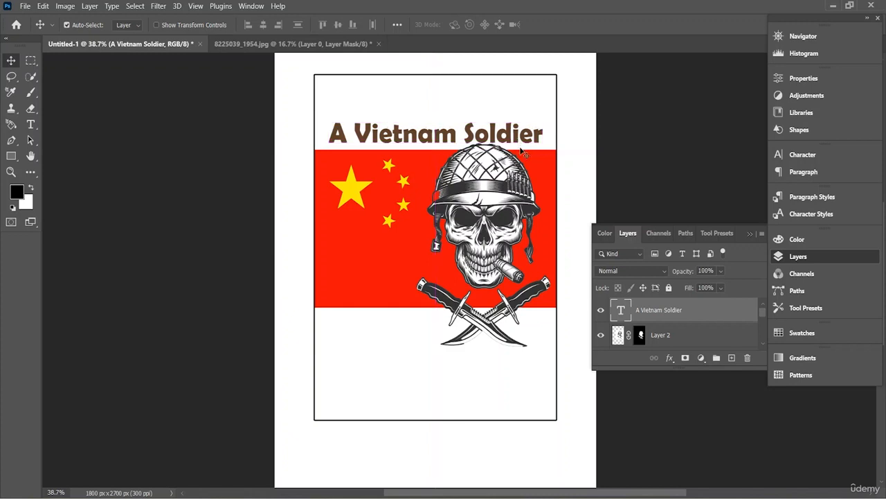
double_click(416, 139)
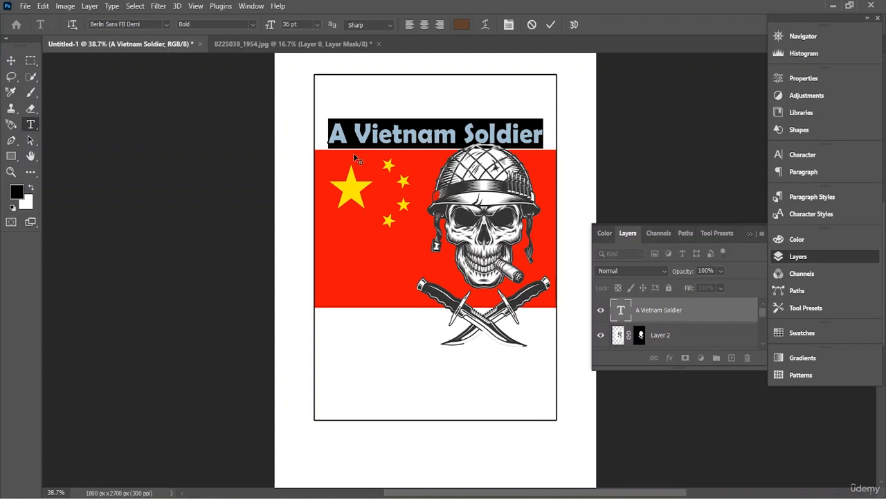
drag(536, 61, 537, 59)
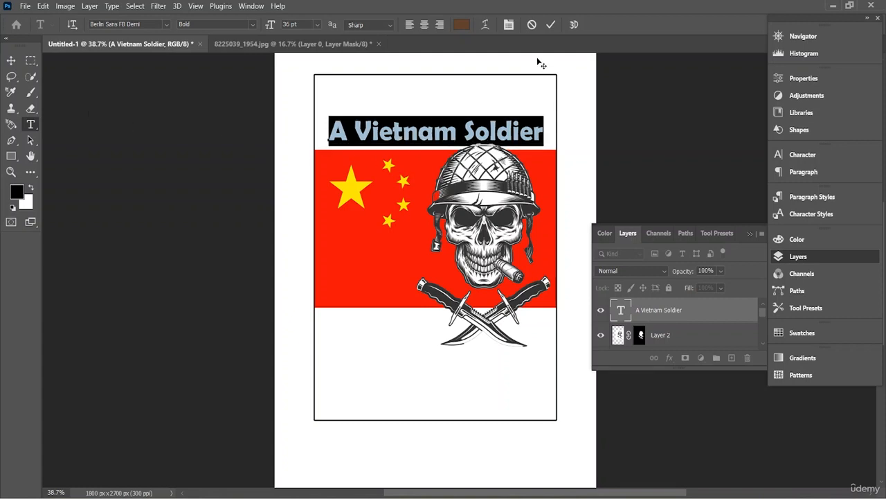
click(551, 24)
- Scale the title to about 110.28% so it spans the rectangle's width, placed at X 900 px, Y 685.39 px
key(v)
key(ctrl+t)
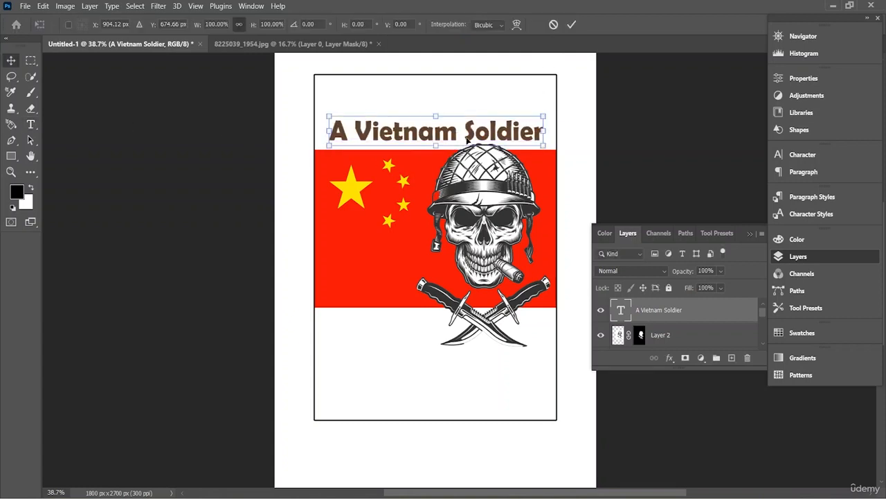
drag(545, 146, 555, 151)
drag(500, 146, 496, 146)
drag(558, 153, 535, 141)
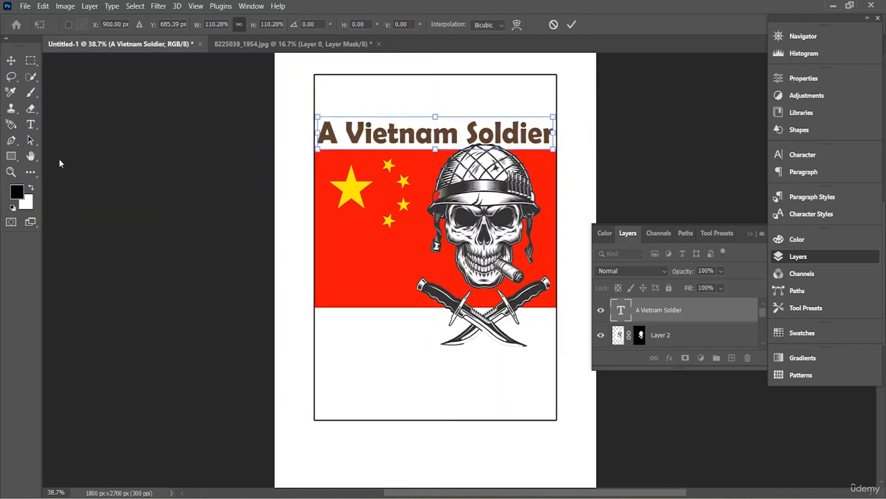
- Change the font of the whole "A Vietnam Soldier" title to Agency FB Bold
click(31, 124)
click(333, 133)
double_click(333, 130)
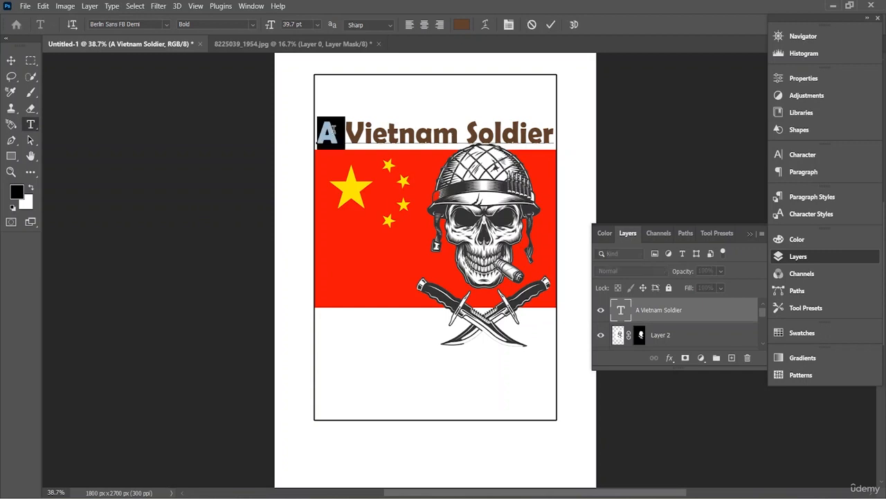
double_click(367, 130)
click(340, 129)
drag(346, 128, 550, 129)
click(167, 25)
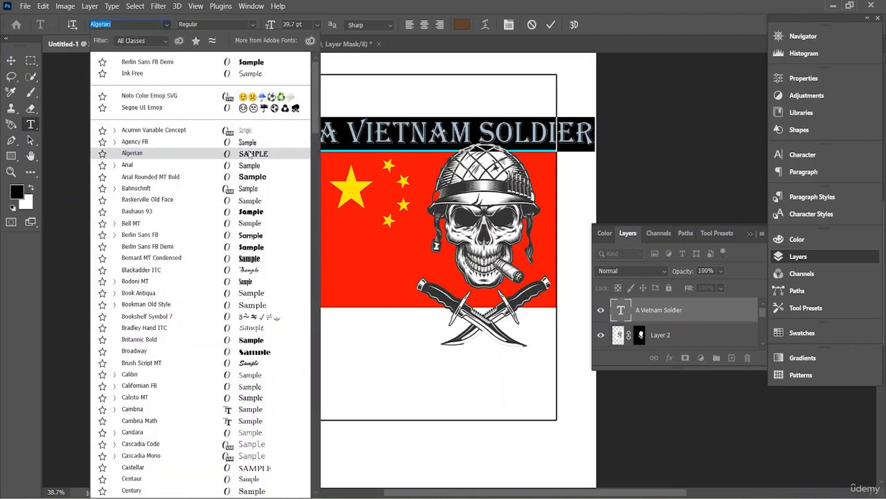
click(249, 142)
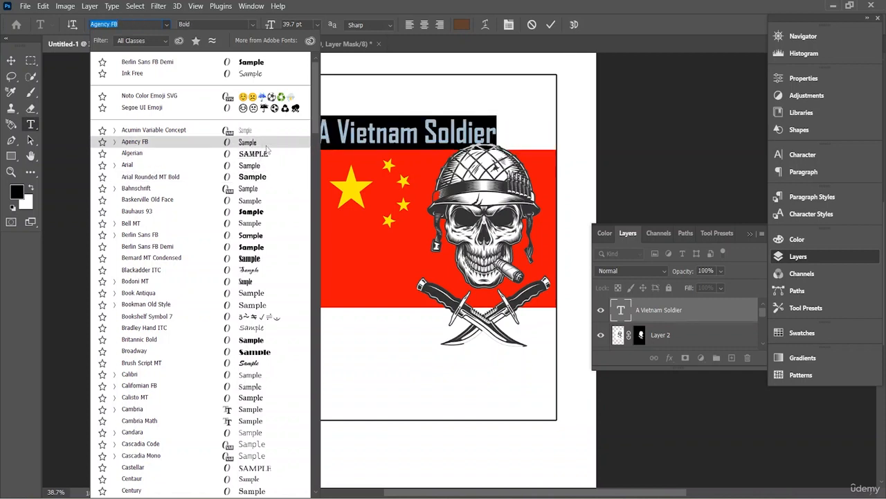
click(266, 146)
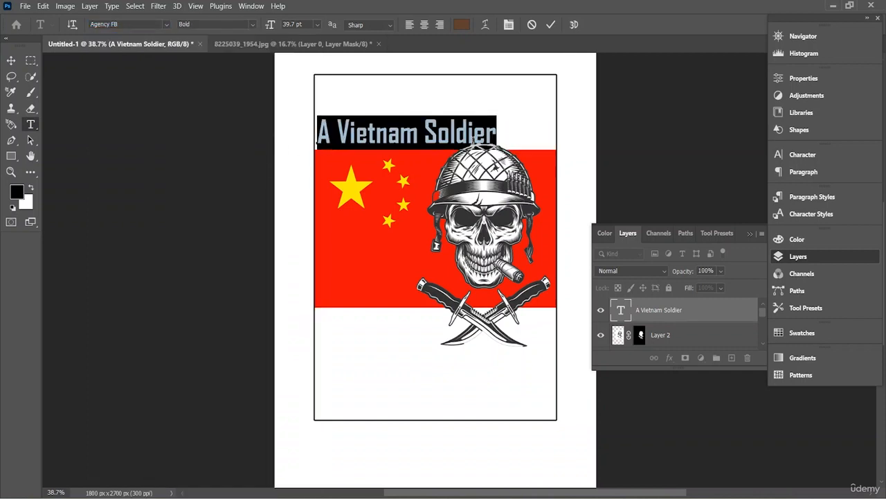
- Recolor the selected title text to a dark brownish gray and commit the edit
drag(496, 132, 317, 131)
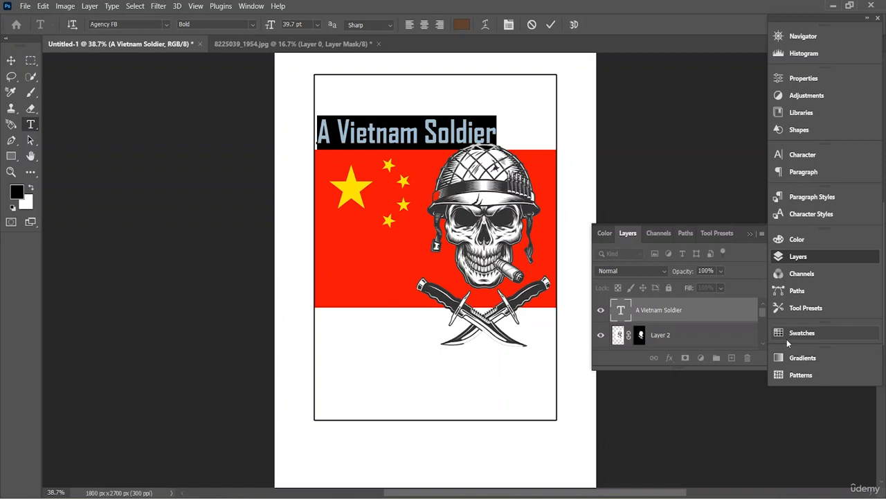
click(250, 6)
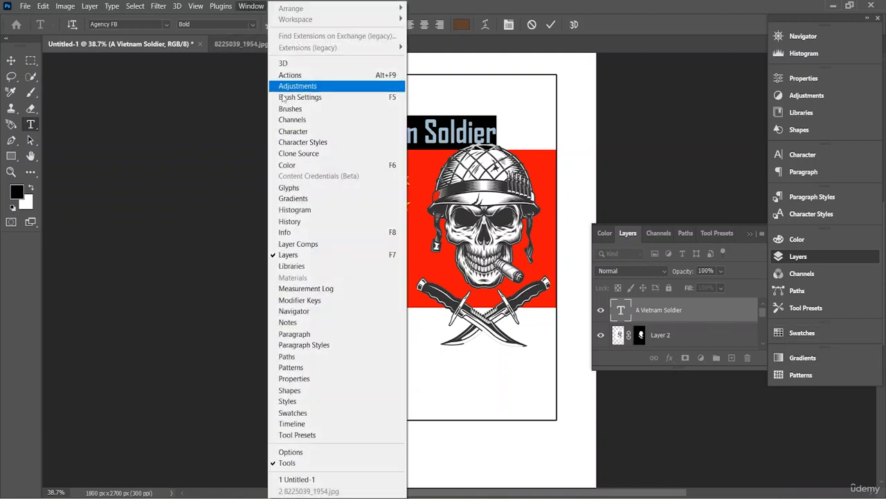
click(300, 166)
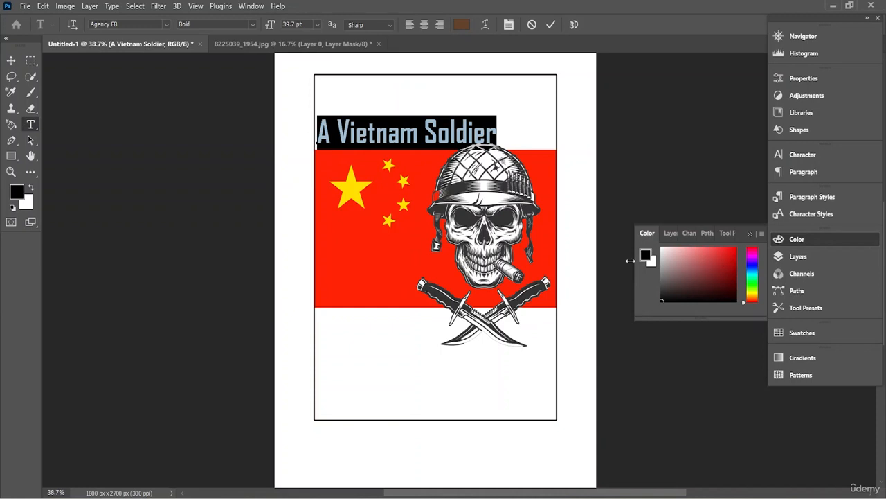
drag(715, 259, 669, 279)
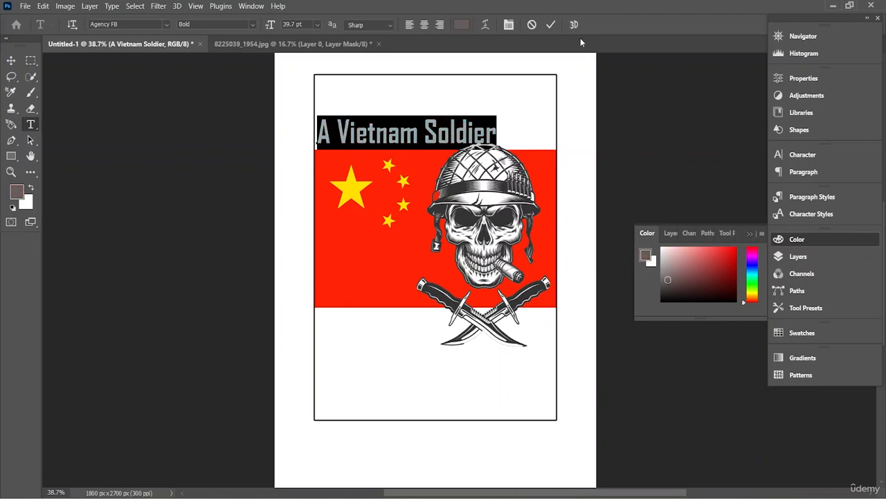
click(551, 24)
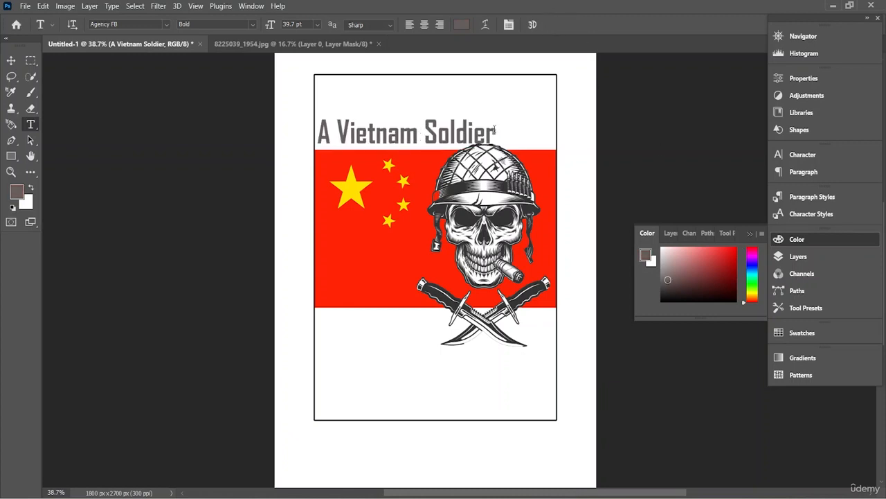
- Shift the title right and slightly up so it is centered horizontally above the flag
drag(494, 130, 174, 111)
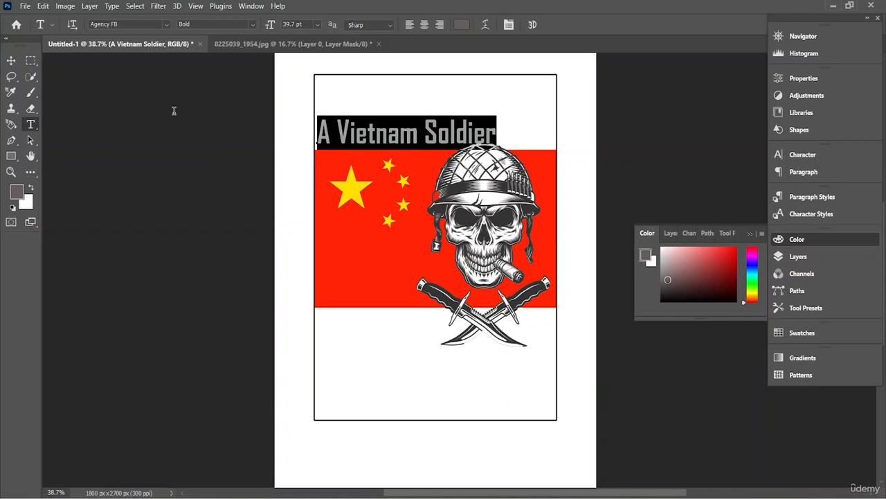
click(11, 60)
mouse_move(404, 133)
mouse_down()
mouse_move(413, 138)
mouse_move(398, 139)
mouse_move(417, 135)
mouse_up()
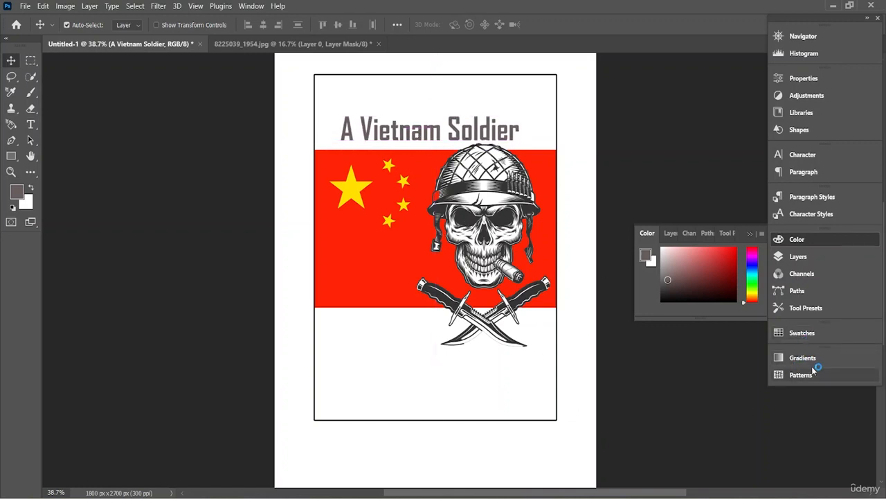
- Scale Rectangle 1 down to 93.86%, reposition it so it frames the title and skull artwork, and apply the transform
click(829, 256)
scroll(706, 310, down, 5)
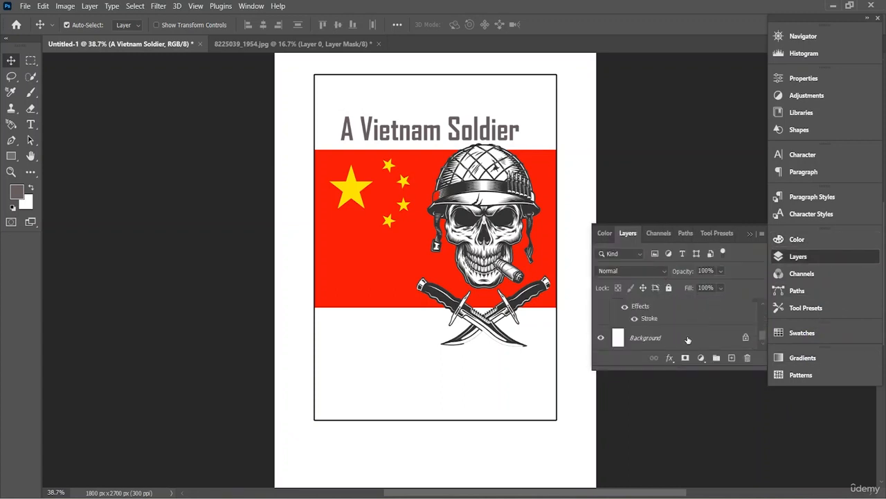
scroll(688, 339, up, 1)
click(668, 318)
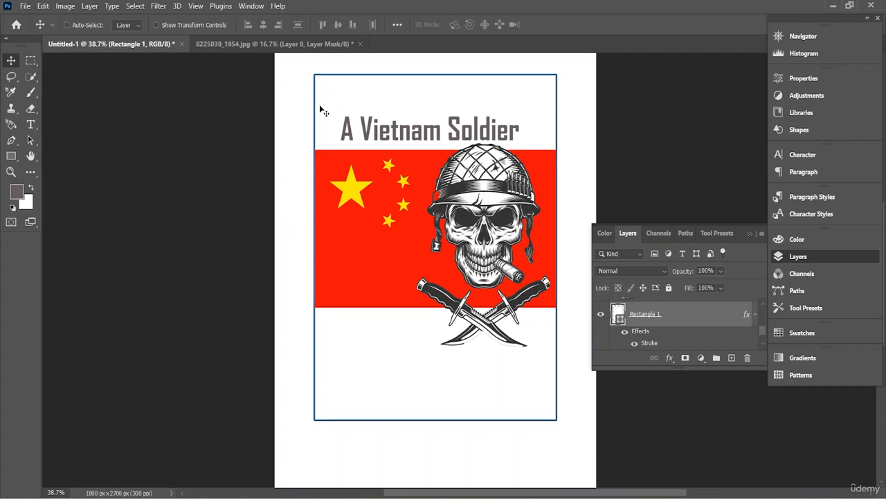
key(ctrl+t)
drag(315, 74, 328, 95)
drag(443, 419, 444, 402)
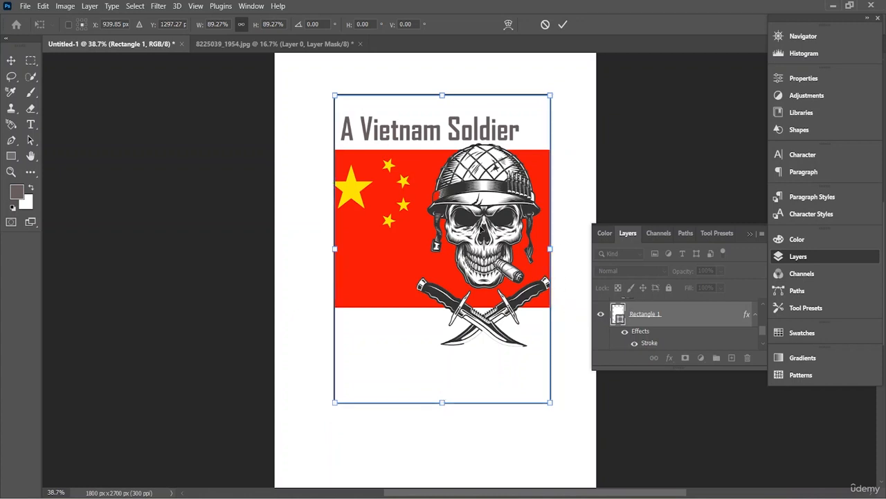
drag(550, 250, 561, 250)
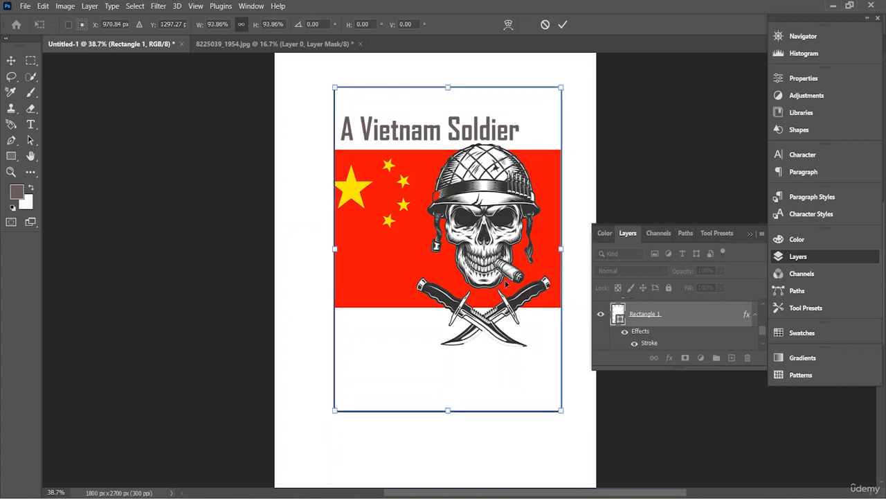
drag(507, 283, 499, 286)
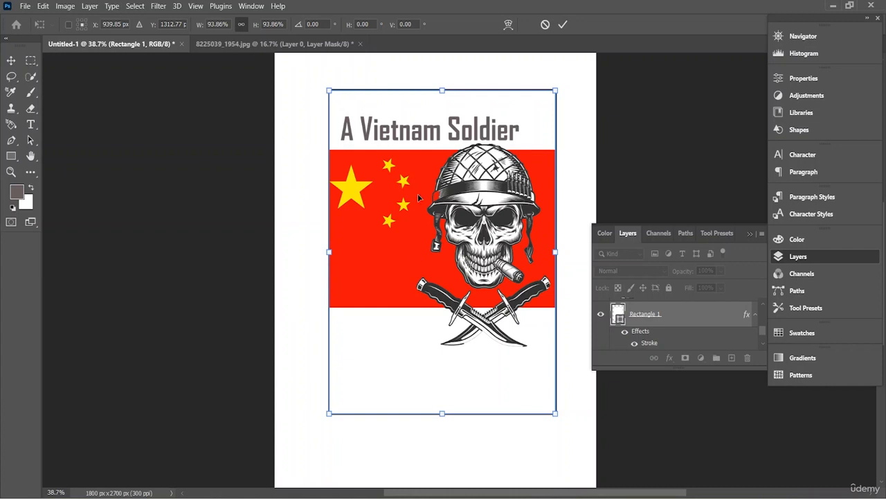
mouse_move(431, 141)
mouse_down()
mouse_move(420, 138)
mouse_move(423, 124)
mouse_move(438, 152)
mouse_up()
click(562, 24)
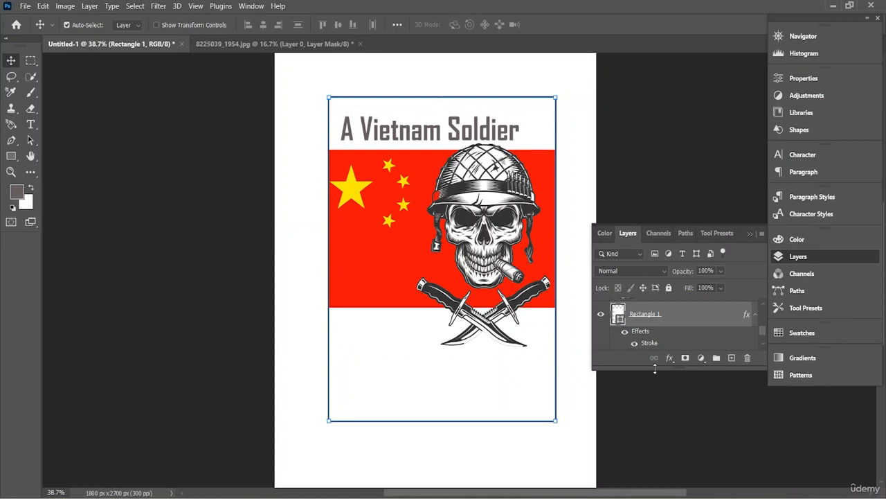
- Add a new layer and enter the two-line text "A Veteran" / "Forever" below the flag
click(731, 357)
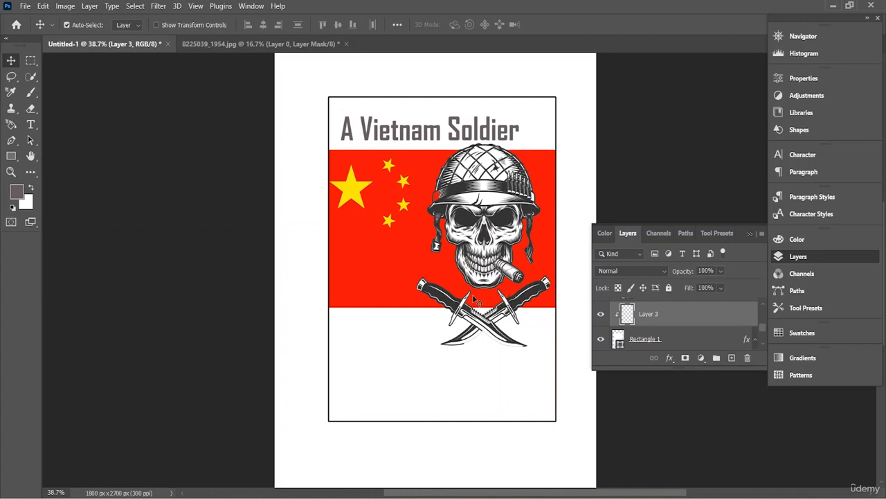
click(32, 126)
click(365, 354)
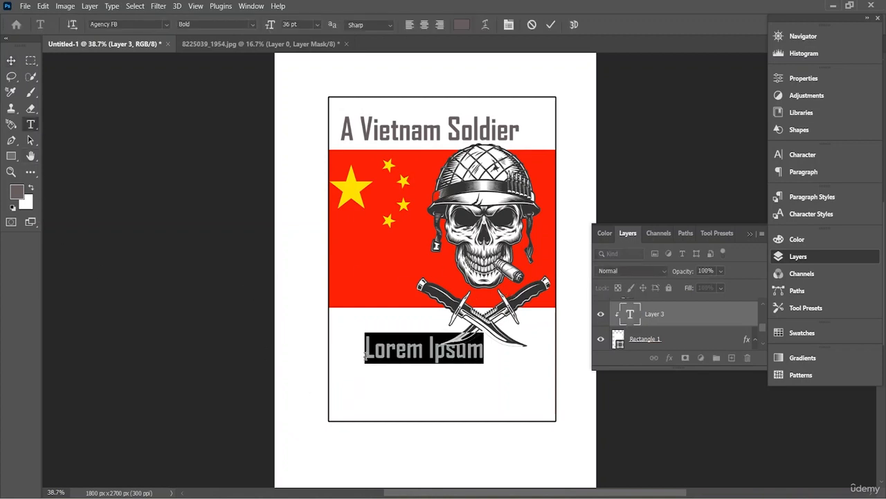
key(BackSpace)
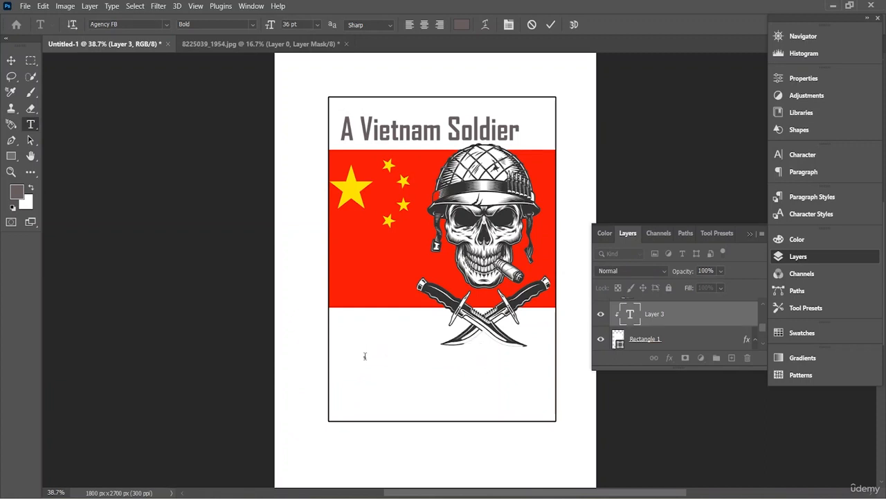
text(A V)
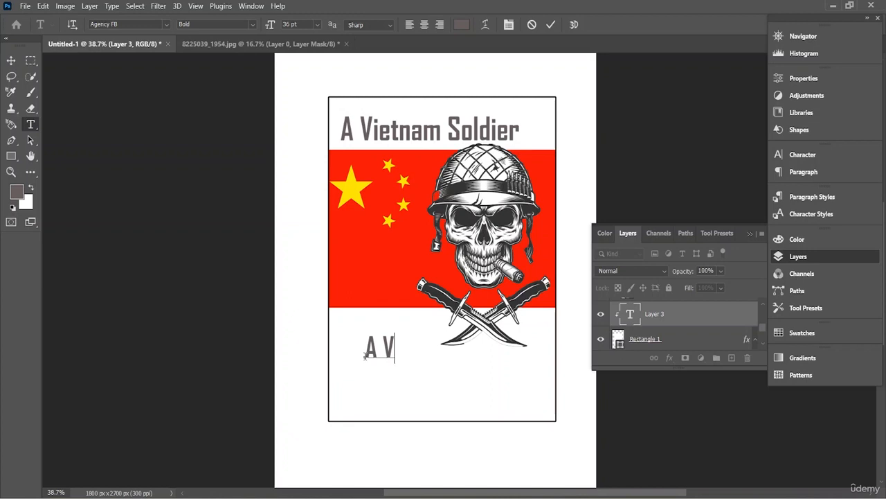
text(eteran)
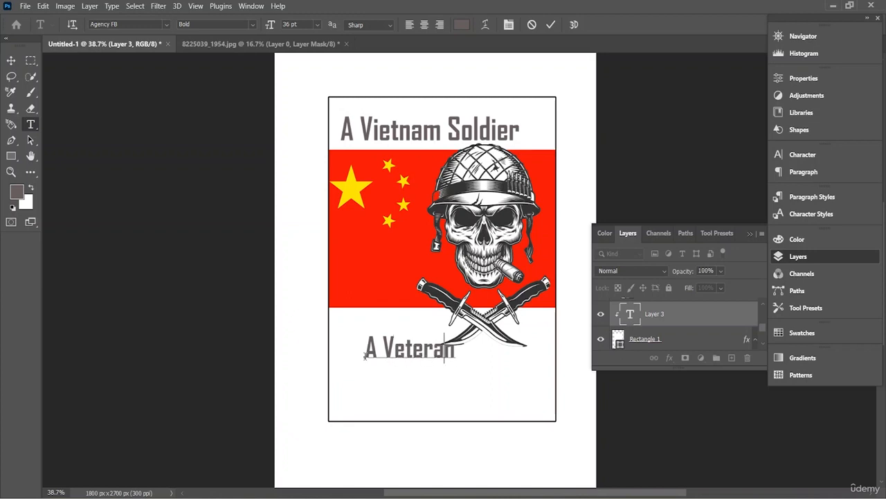
key(BackSpace)
text(n)
key(Return)
text(Forever)
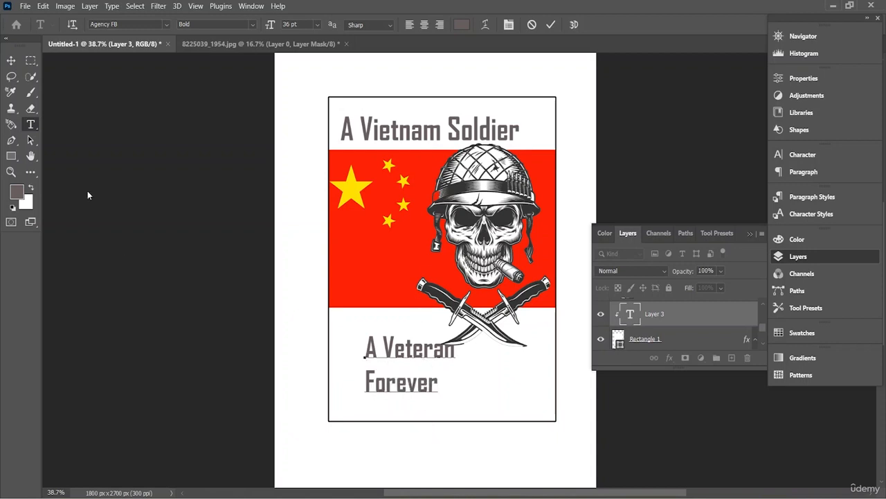
- Place the "A Veteran Forever" text just below the flag at the frame's left edge and enlarge it to about 59.91 pt
click(11, 61)
drag(424, 382, 380, 362)
key(t)
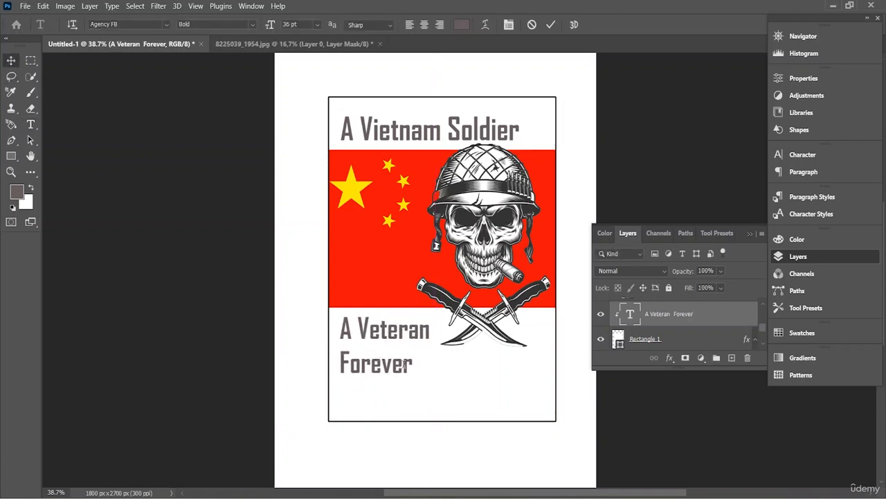
click(404, 365)
key(ctrl+a)
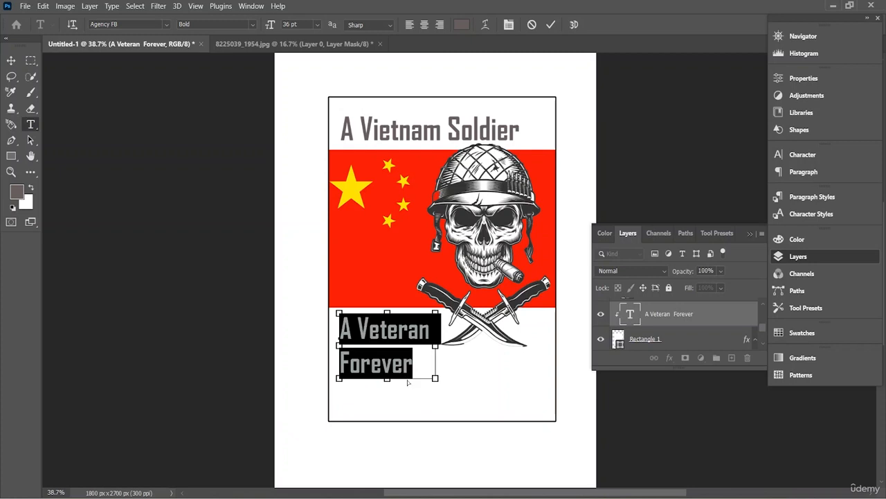
key(ctrl+t)
drag(430, 373, 516, 420)
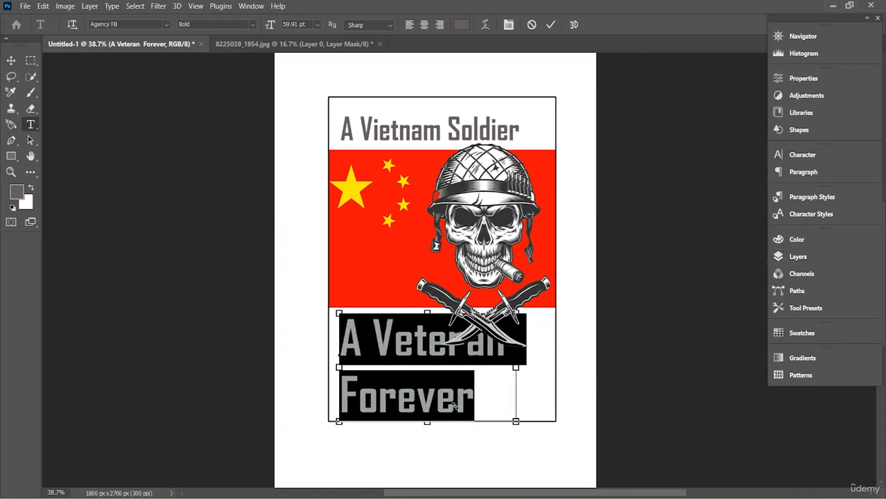
click(11, 60)
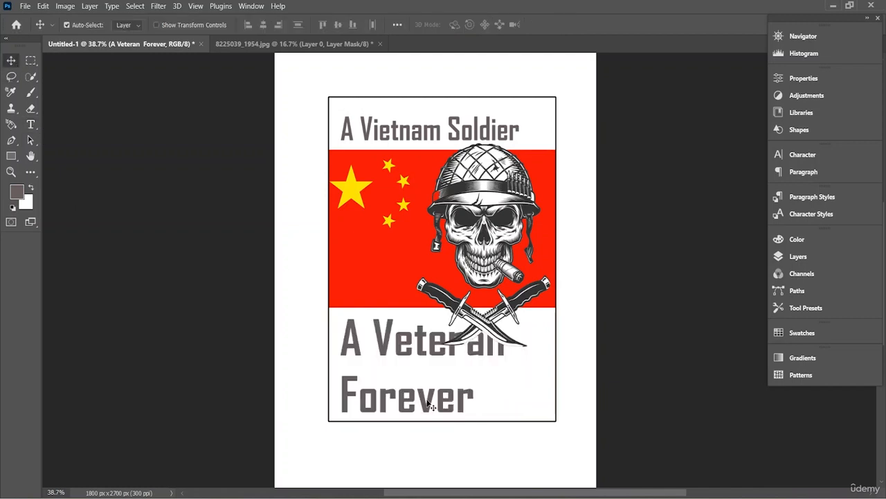
drag(415, 407, 417, 397)
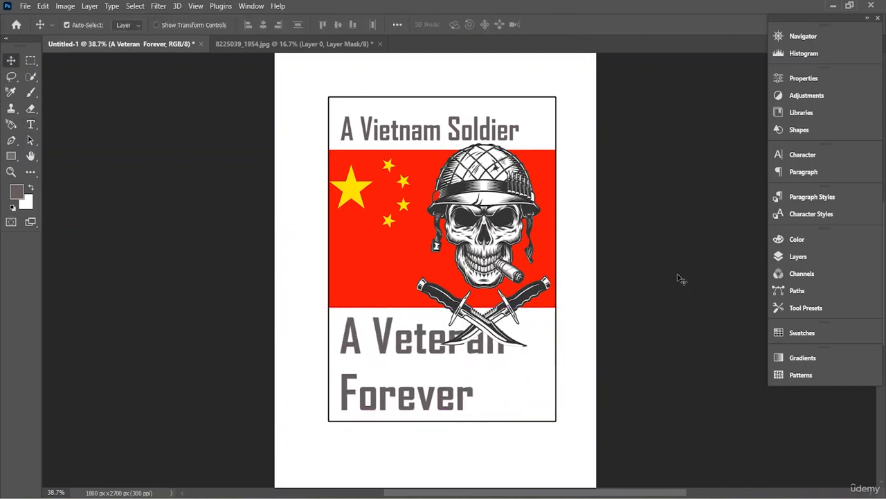
- Reorder the layers so the unclipped "A Veteran Forever" text sits directly above the masked skull layer, with the flag clipped to Rectangle 1
click(798, 257)
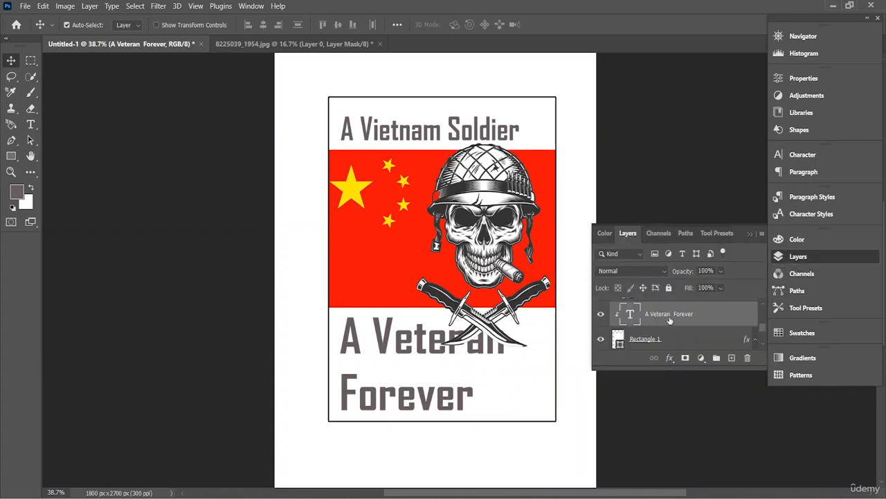
mouse_move(669, 319)
mouse_down()
mouse_move(667, 345)
mouse_move(673, 318)
mouse_up()
scroll(675, 322, up, 1)
scroll(674, 322, up, 2)
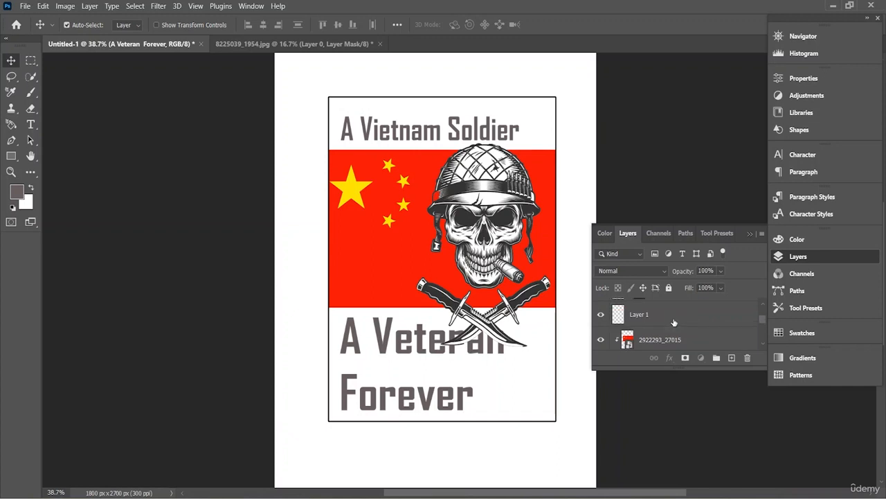
click(505, 247)
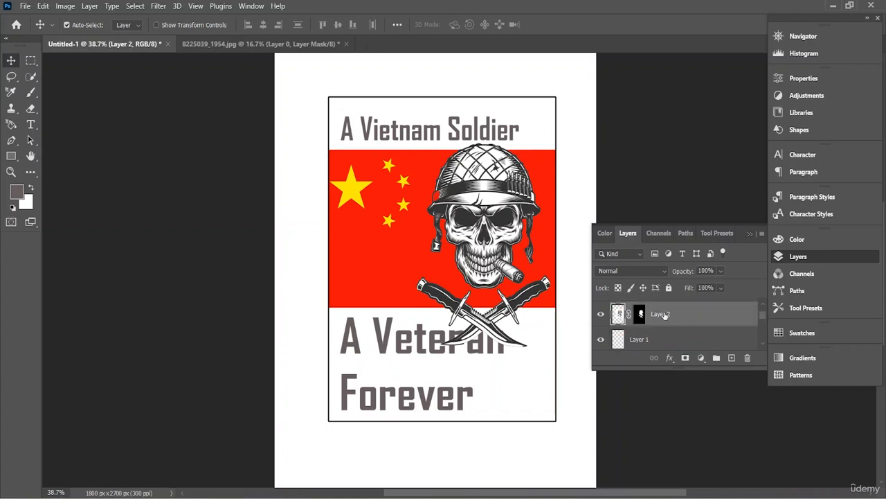
mouse_move(665, 315)
mouse_down()
mouse_move(669, 353)
mouse_move(681, 338)
mouse_move(671, 324)
mouse_move(668, 353)
mouse_move(673, 329)
mouse_up()
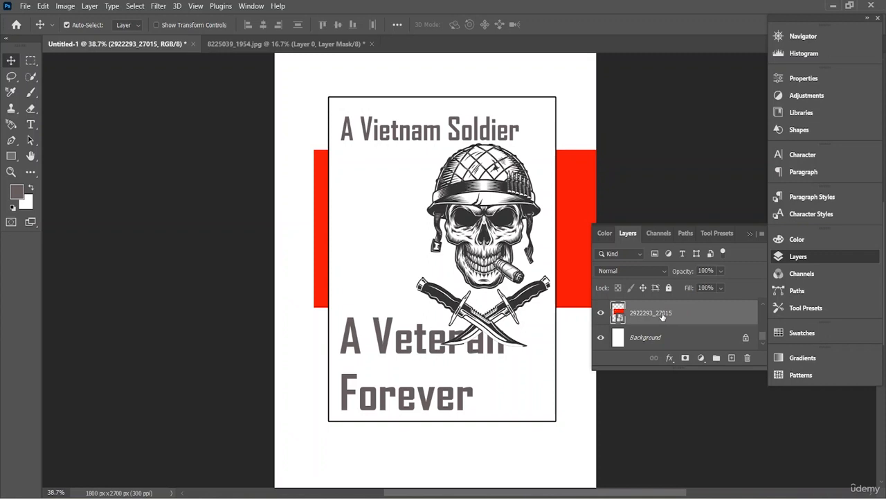
mouse_move(663, 316)
mouse_down()
mouse_move(661, 341)
mouse_move(676, 295)
mouse_move(669, 350)
mouse_move(669, 299)
mouse_move(664, 319)
mouse_move(662, 299)
mouse_up()
scroll(664, 331, up, 1)
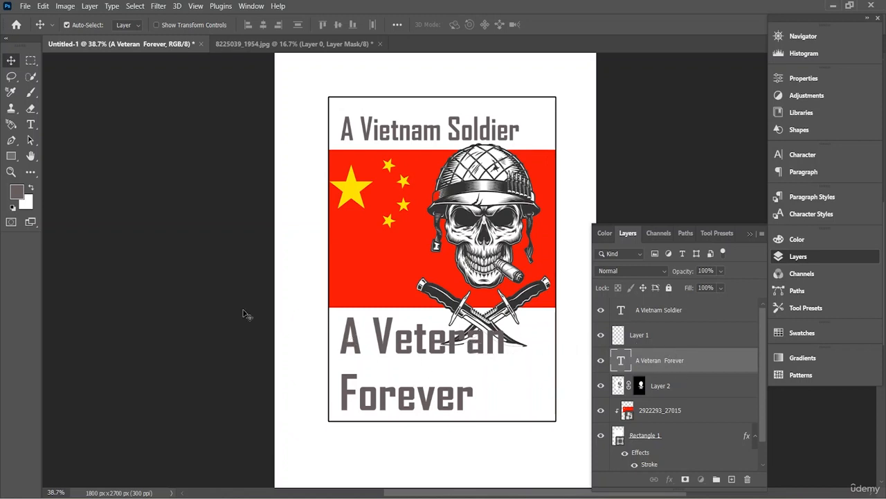
click(31, 125)
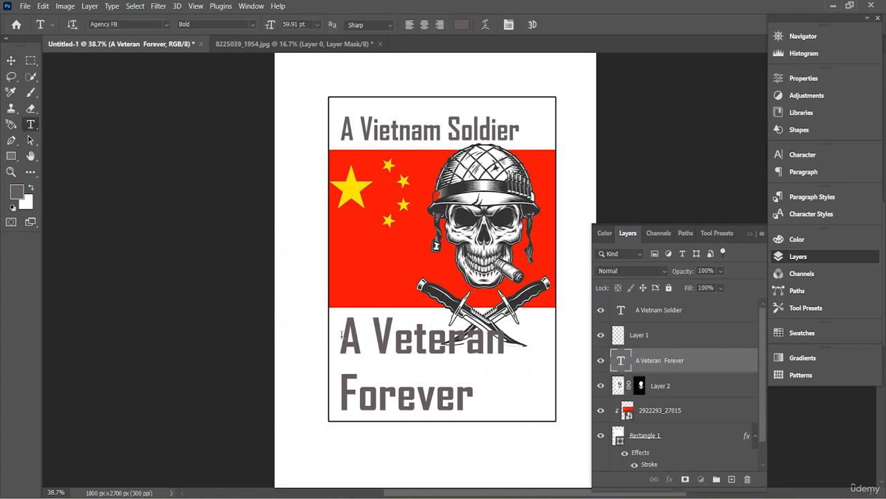
drag(341, 334, 491, 395)
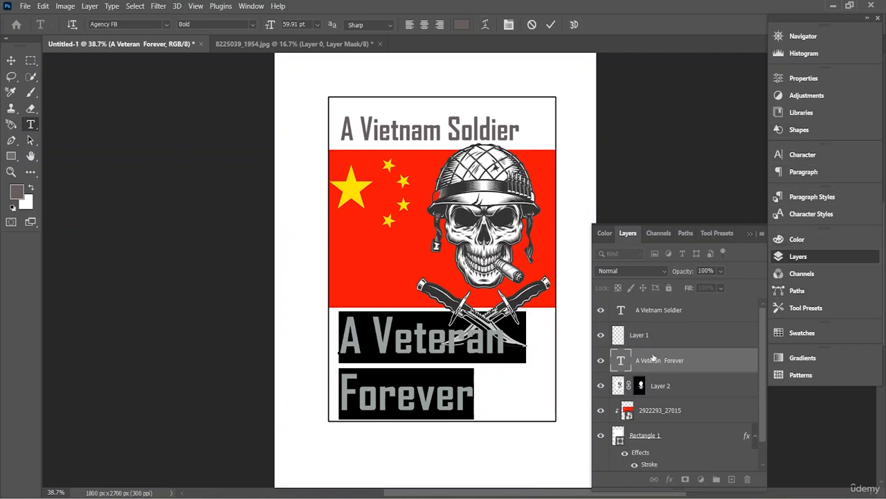
click(653, 358)
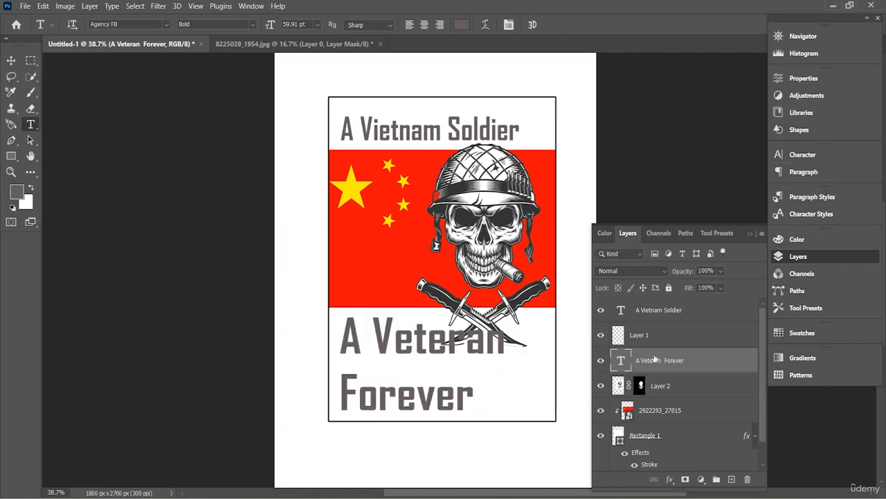
- Add a Stroke effect to the "A Veteran Forever" layer and keep the artwork in view beside the layer style settings
right_click(654, 358)
click(693, 17)
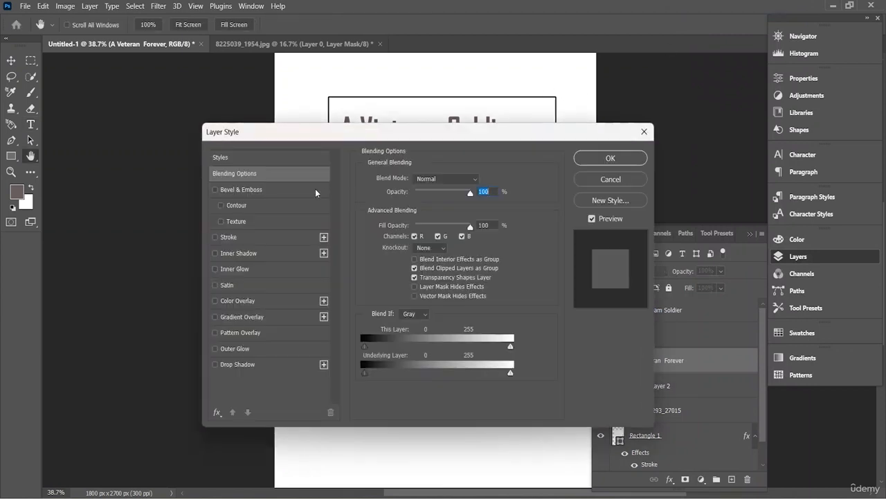
drag(348, 135, 320, 120)
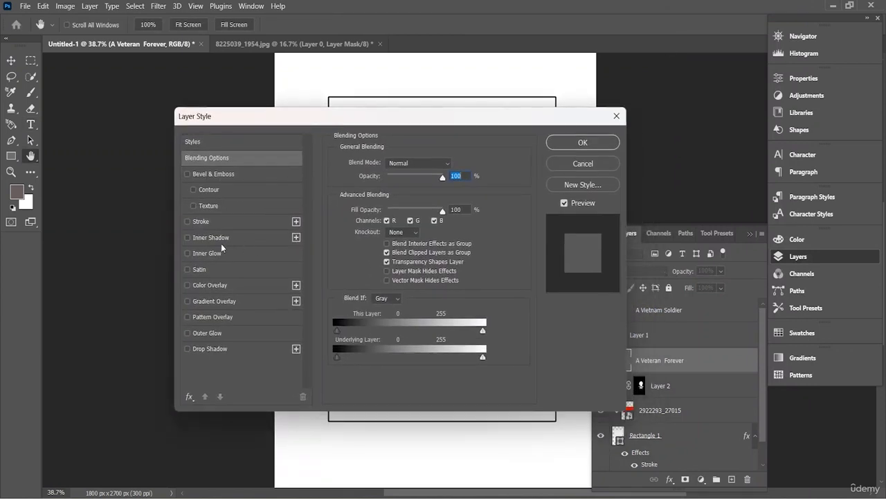
click(200, 221)
mouse_move(432, 119)
mouse_down()
mouse_move(297, 114)
mouse_move(188, 91)
mouse_up()
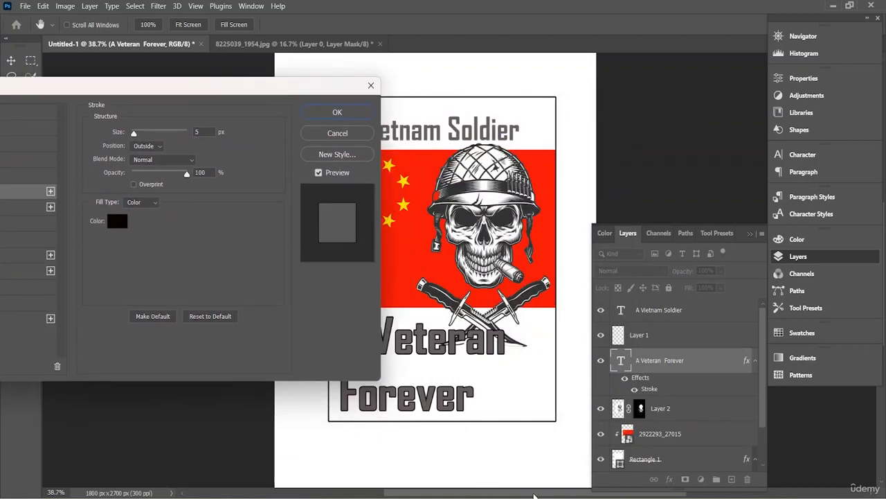
drag(533, 494, 514, 495)
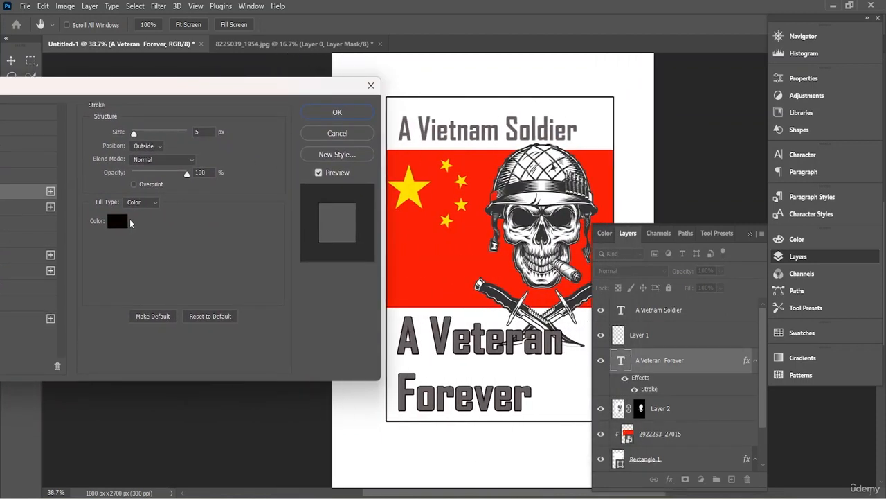
- Set the text stroke's color to off-white f4f2f1 and its size to 10 px, and apply the layer style
click(118, 219)
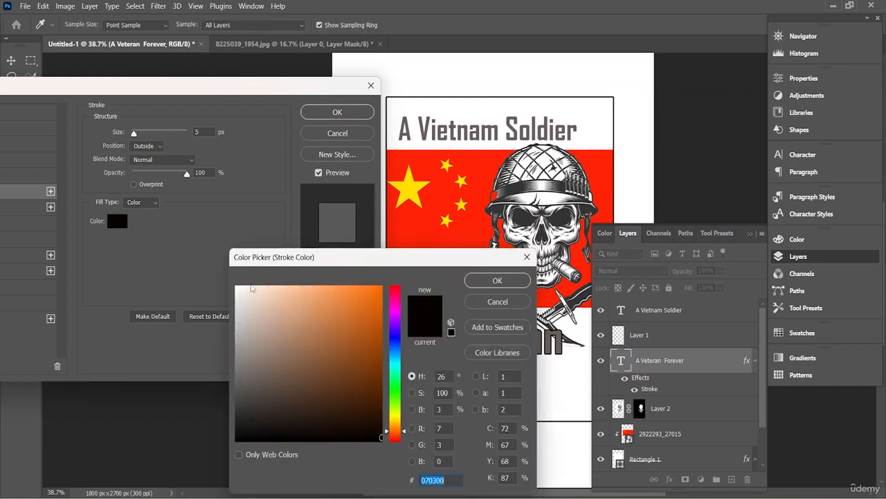
mouse_move(253, 295)
mouse_down()
mouse_move(220, 287)
mouse_move(270, 307)
mouse_move(256, 370)
mouse_move(247, 366)
mouse_up()
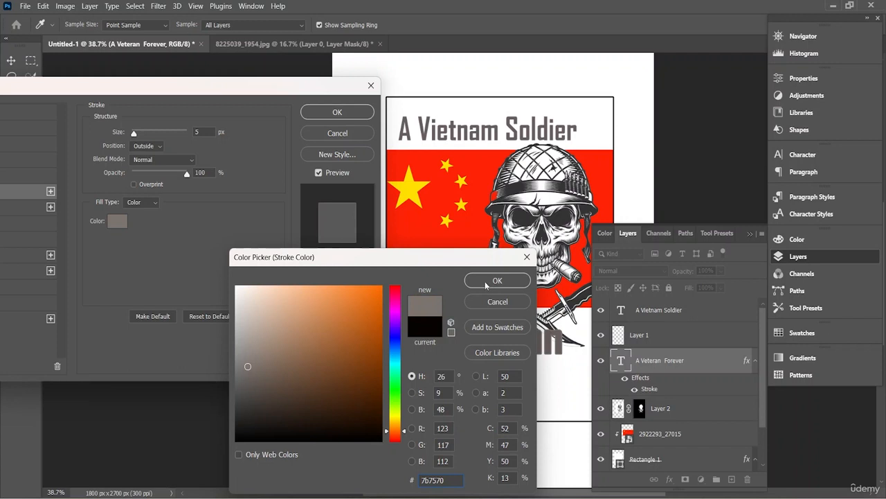
mouse_move(322, 418)
mouse_down()
mouse_move(331, 421)
mouse_move(313, 407)
mouse_move(278, 302)
mouse_move(237, 292)
mouse_up()
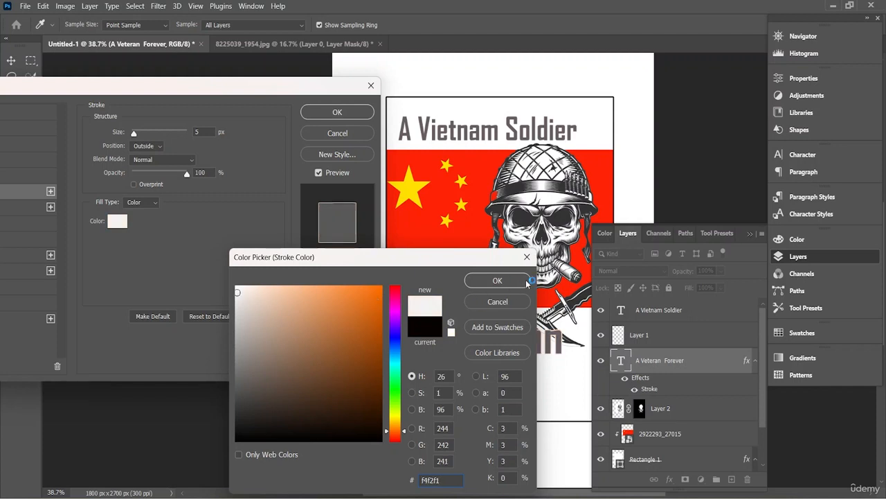
click(504, 281)
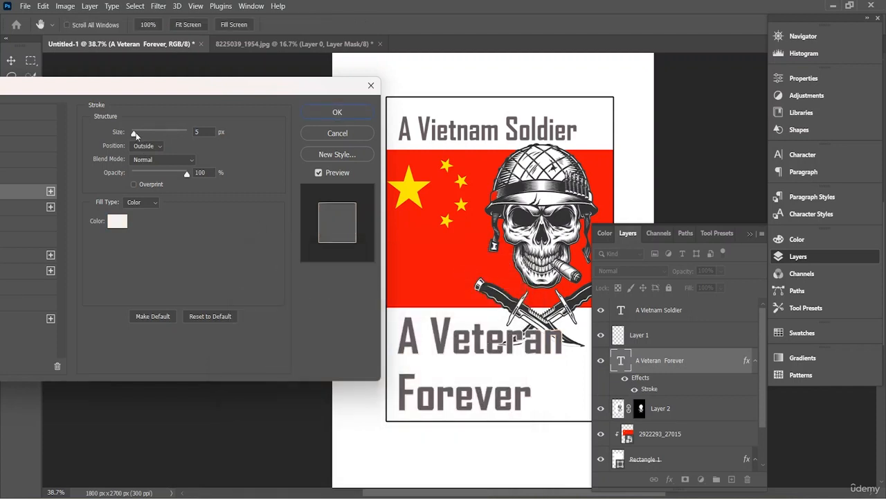
drag(135, 134, 137, 136)
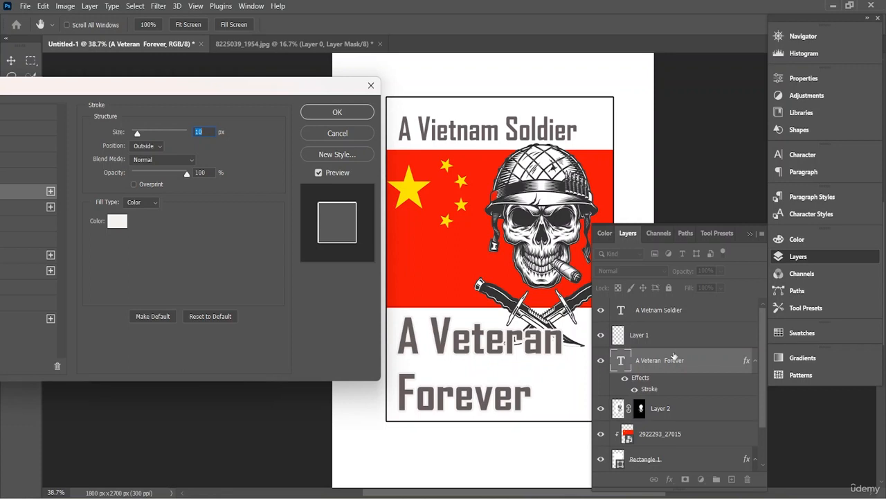
click(350, 118)
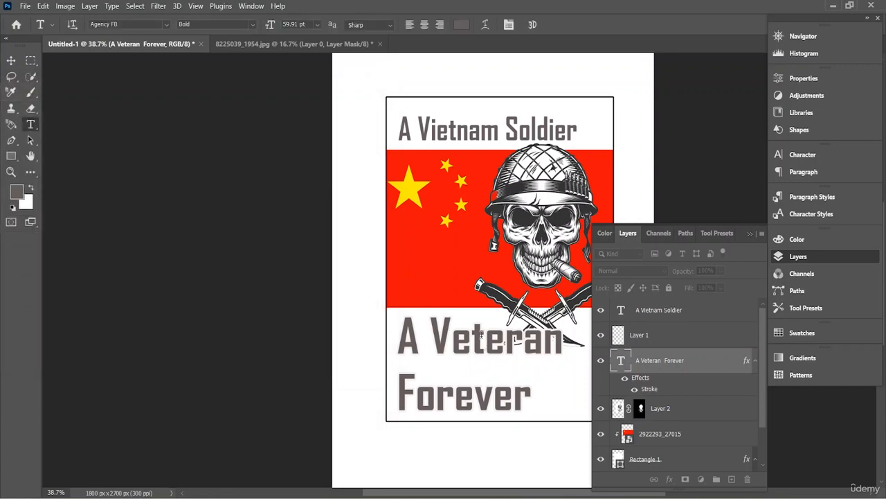
- Select all of the "A Veteran Forever" text and set its space before paragraph to -9 pt
drag(482, 335, 476, 333)
drag(397, 338, 537, 396)
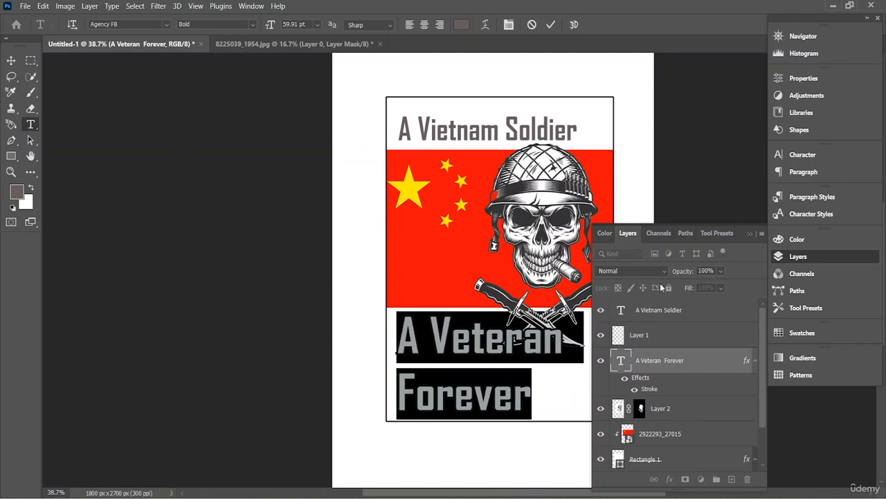
click(813, 203)
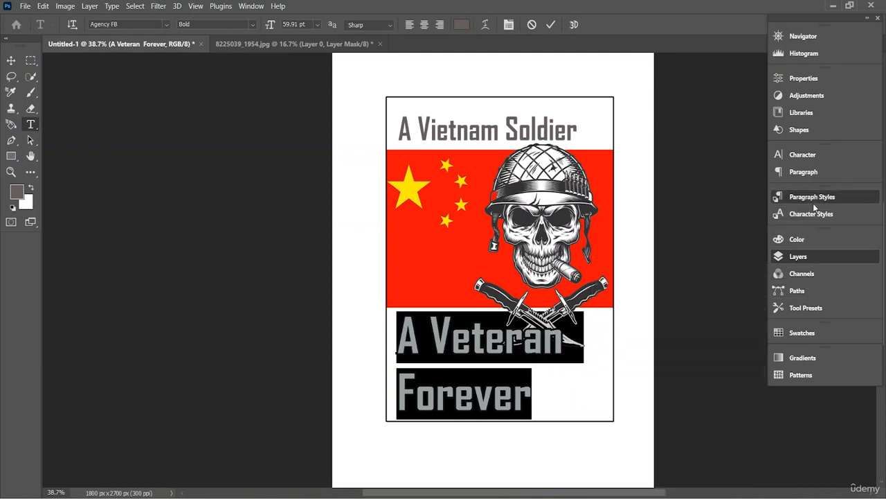
click(817, 214)
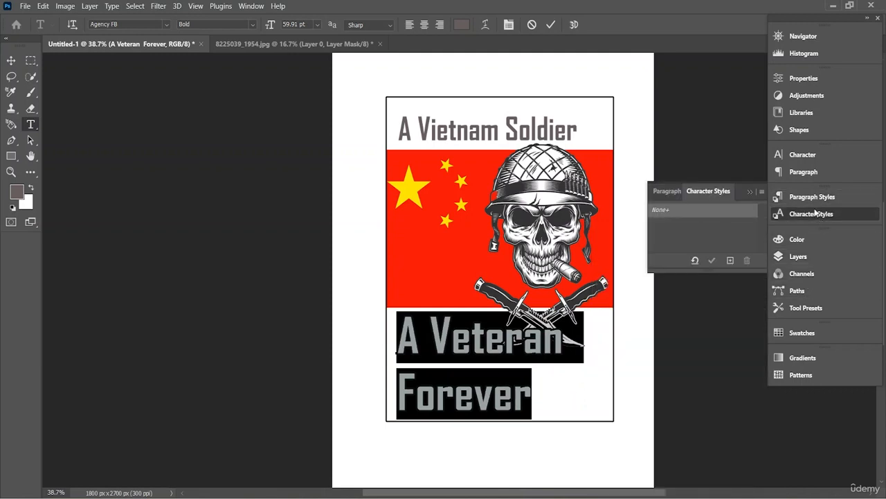
click(803, 172)
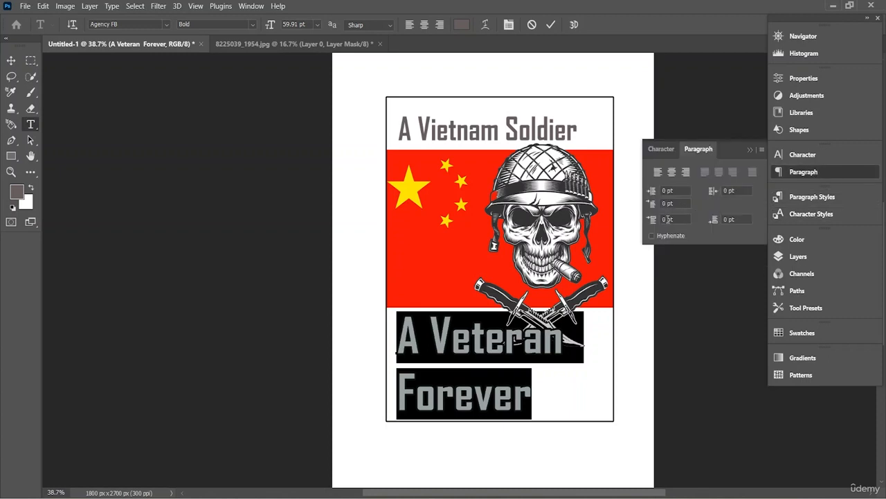
key(Delete)
text(1)
key(Return)
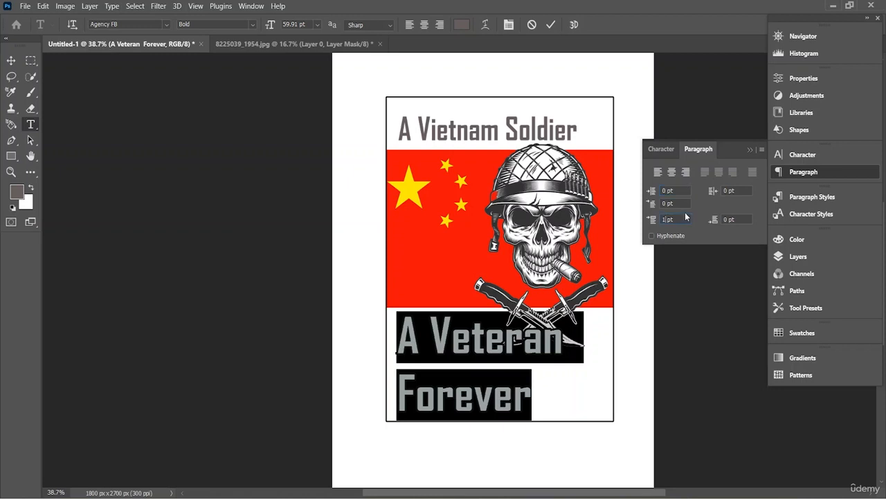
key(BackSpace)
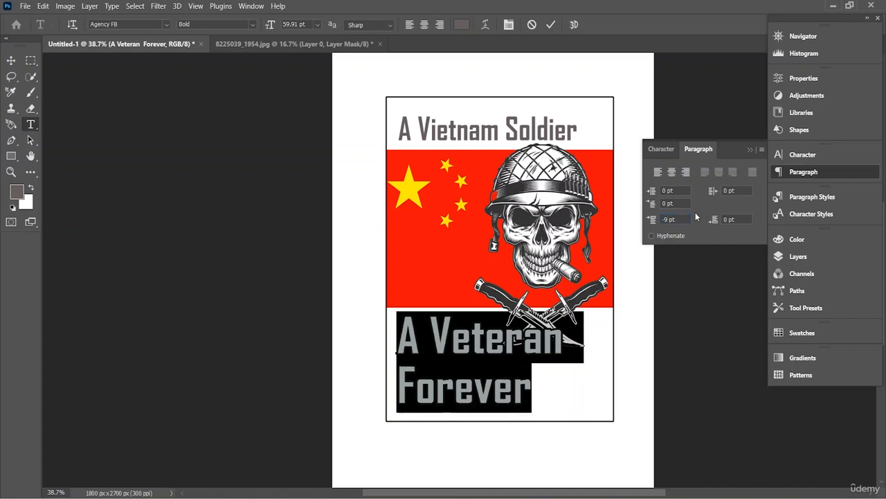
- Finish the paragraph edit of the "A Veteran Forever" text and shift it slightly up and toward the rectangle's left border
click(782, 175)
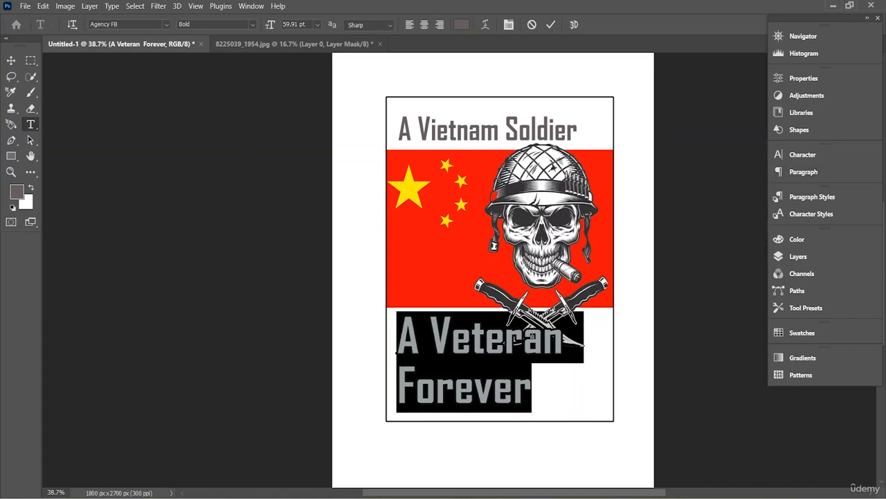
click(550, 25)
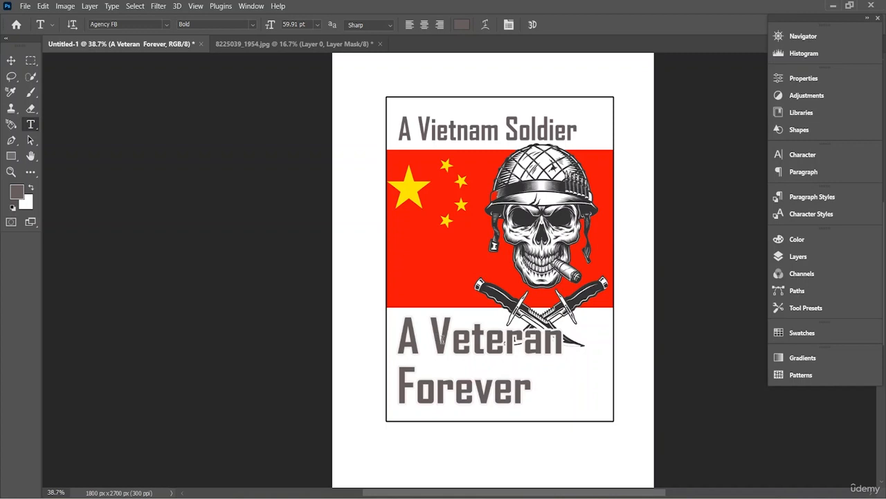
key(ctrl+t)
drag(448, 347, 443, 342)
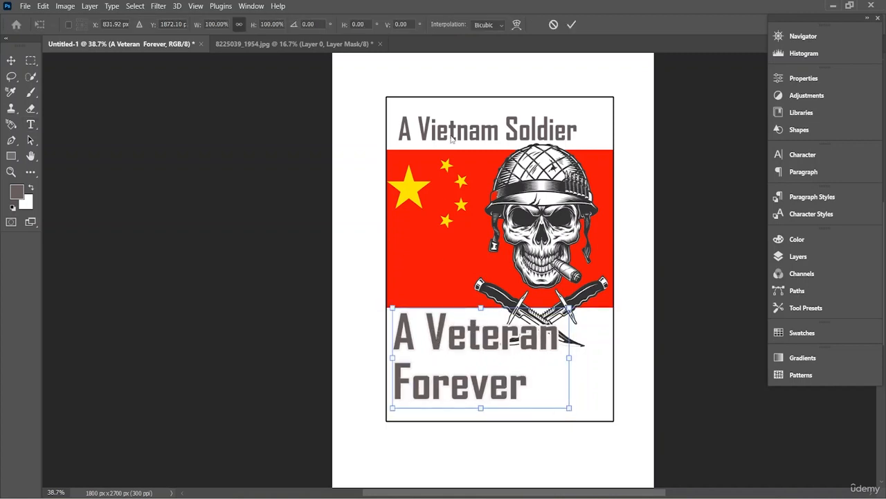
key(Return)
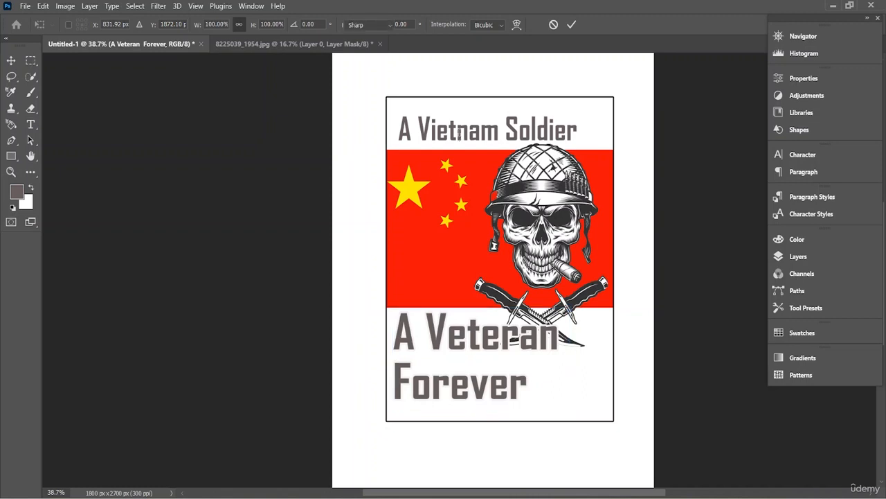
- Try breaking the "A Vietnam Soldier" heading onto a second line before "Vietnam"
double_click(459, 135)
drag(574, 132, 414, 135)
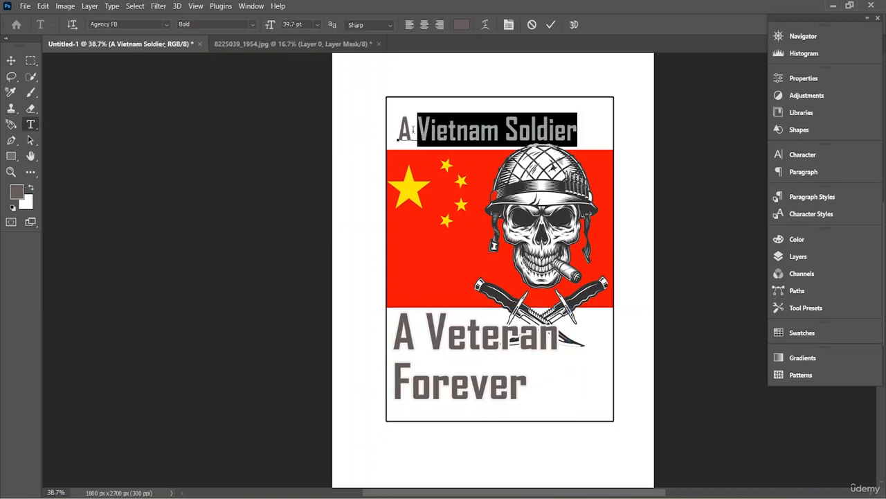
click(413, 130)
key(Return)
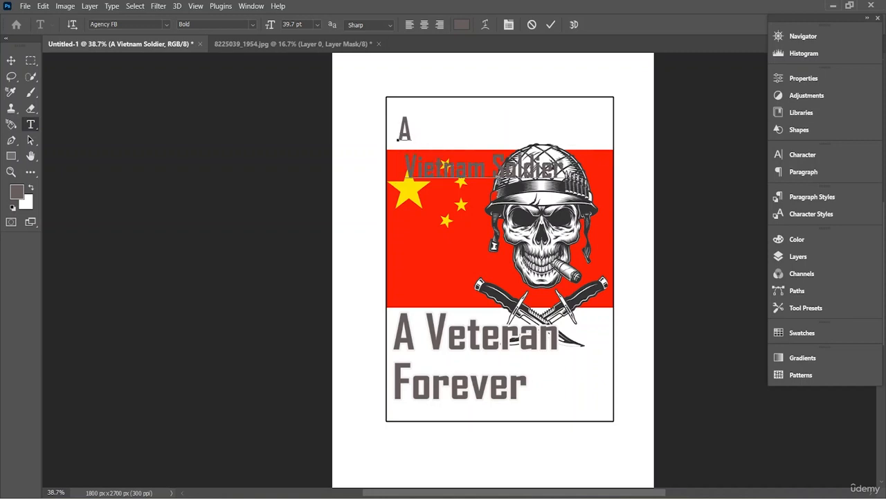
drag(485, 171, 399, 168)
click(402, 168)
key(BackSpace)
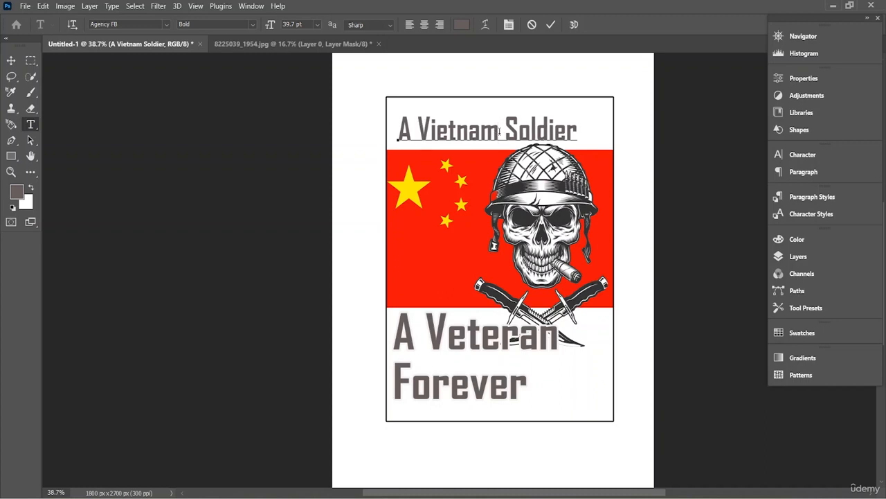
- Break the top heading onto a second line before "Soldier", and enlarge and move it into the rectangle's upper-left corner
key(Return)
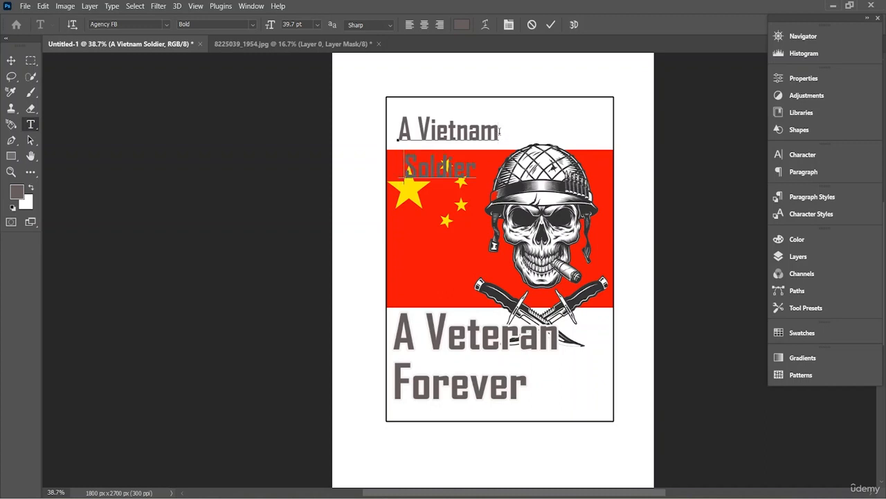
key(BackSpace)
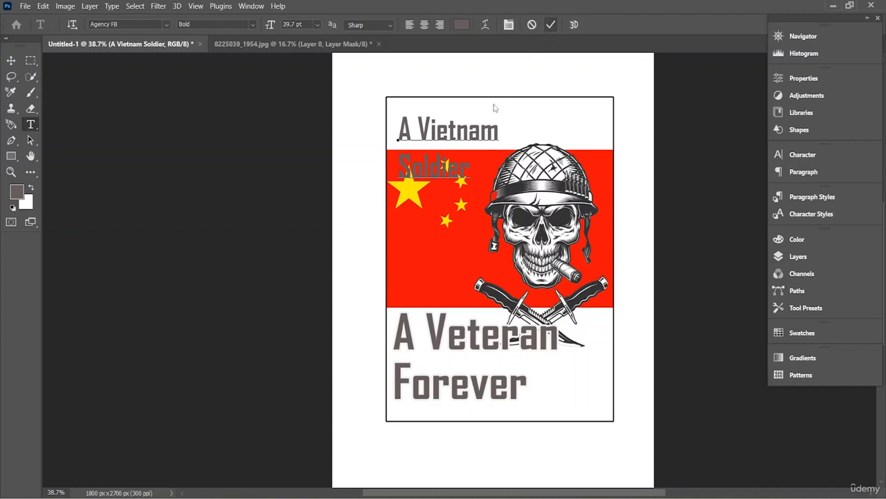
key(ctrl+t)
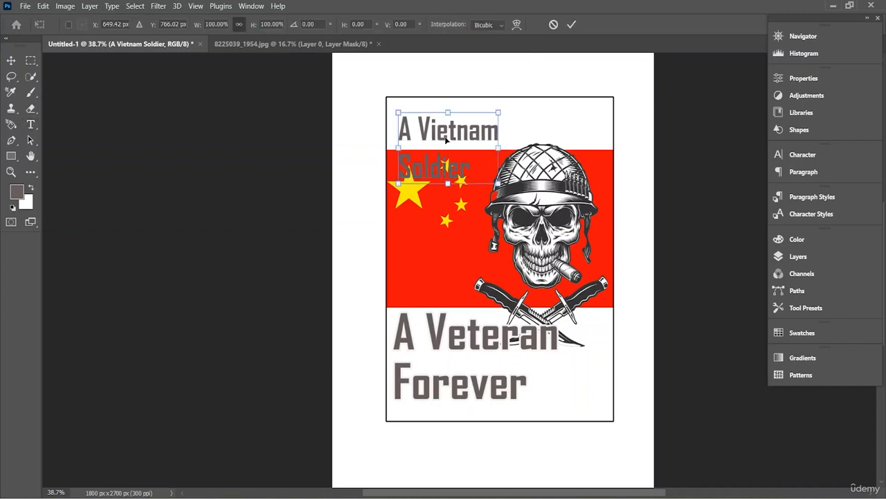
drag(445, 140, 499, 132)
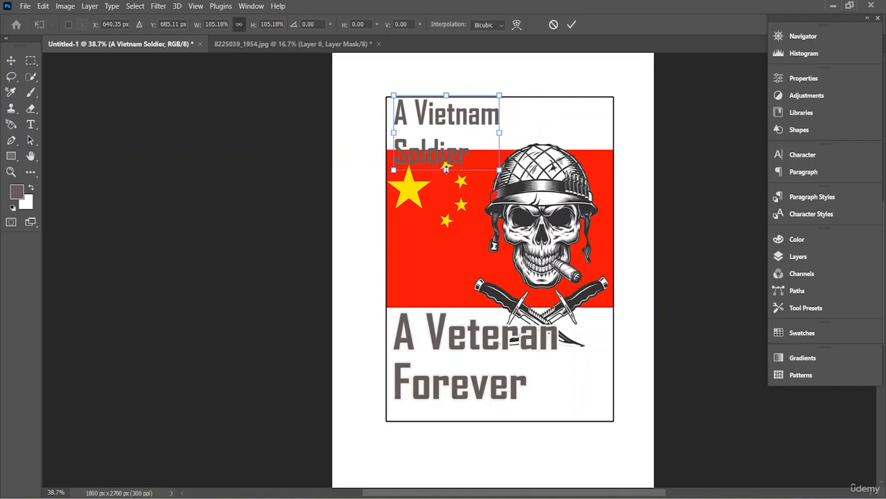
mouse_move(446, 169)
mouse_down()
mouse_move(447, 156)
mouse_move(447, 177)
mouse_up()
- Add a new layer and enter "Soldier" on it as separate 36 pt text, just below the end of "A Vietnam"
click(829, 256)
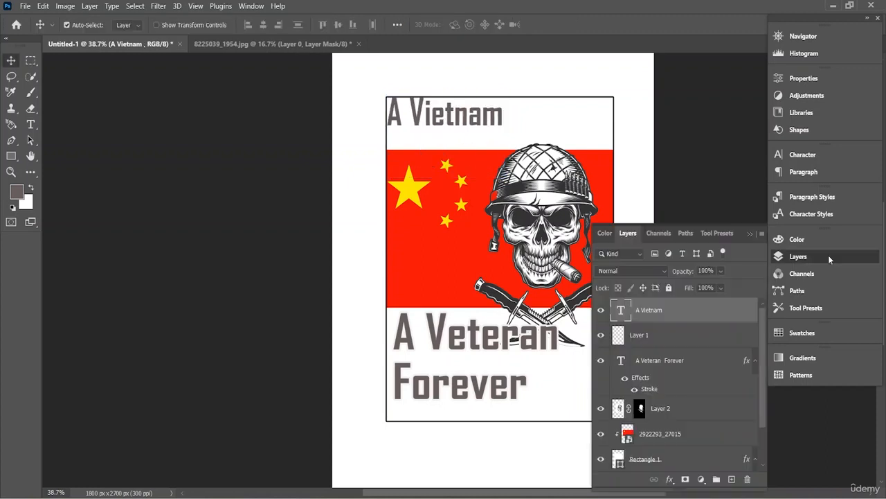
click(732, 479)
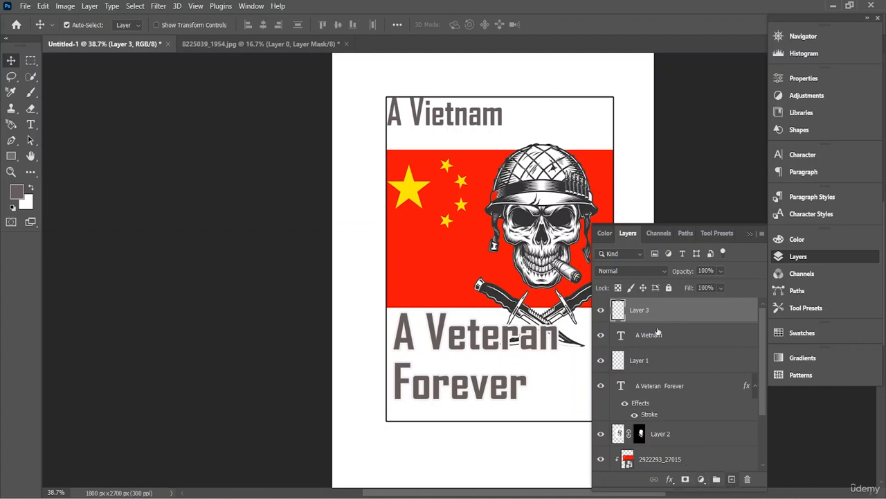
click(807, 262)
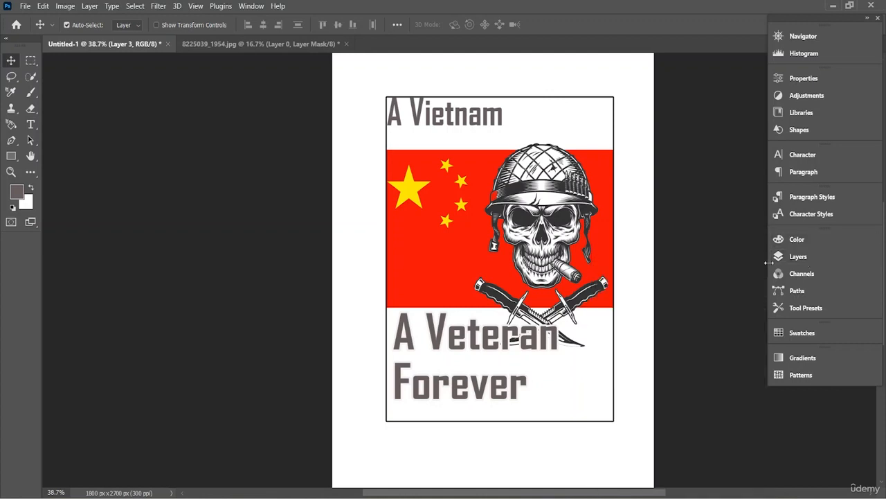
click(31, 124)
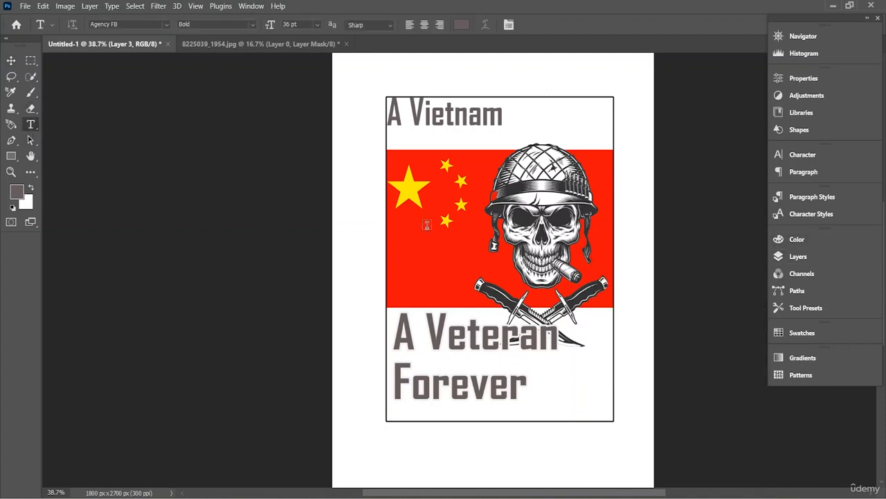
click(506, 141)
text(S)
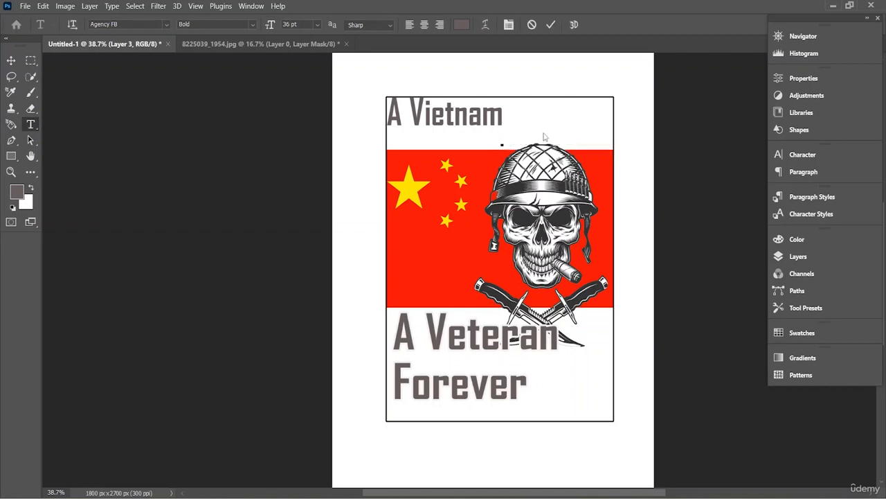
text(oldier)
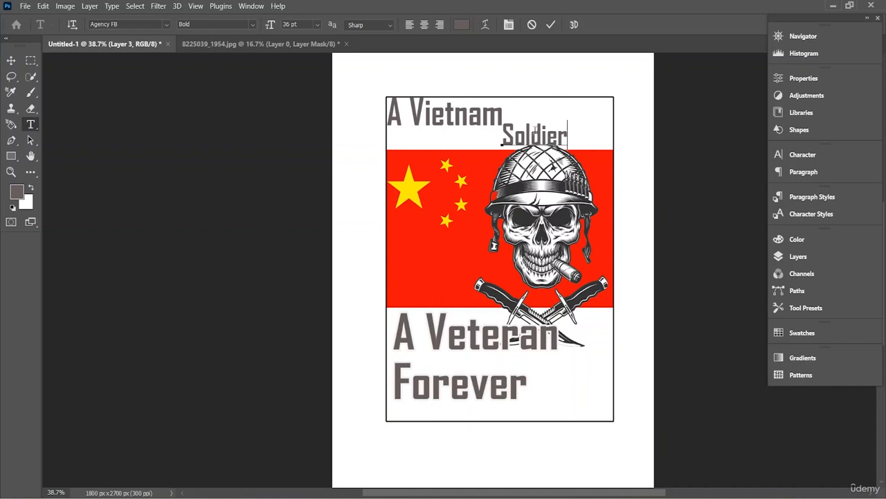
- Apply a 10 px outside Stroke effect in off-white to the "Soldier" text layer
drag(567, 132, 506, 133)
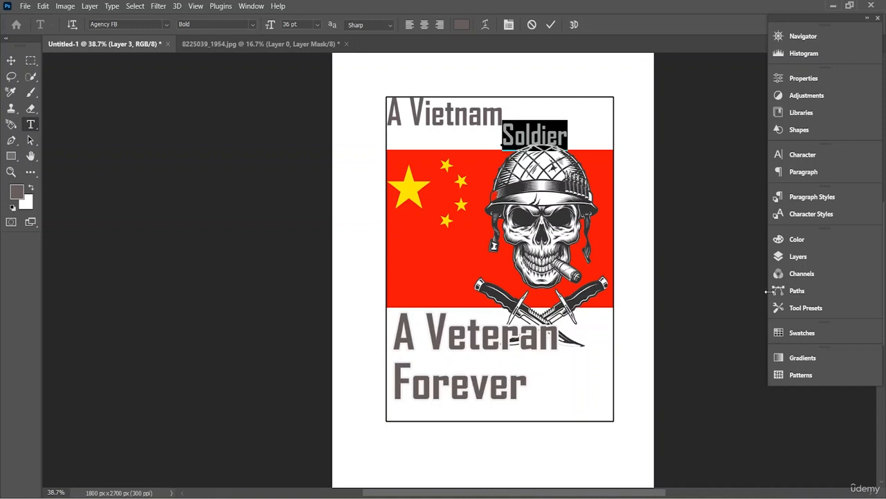
click(812, 258)
click(661, 316)
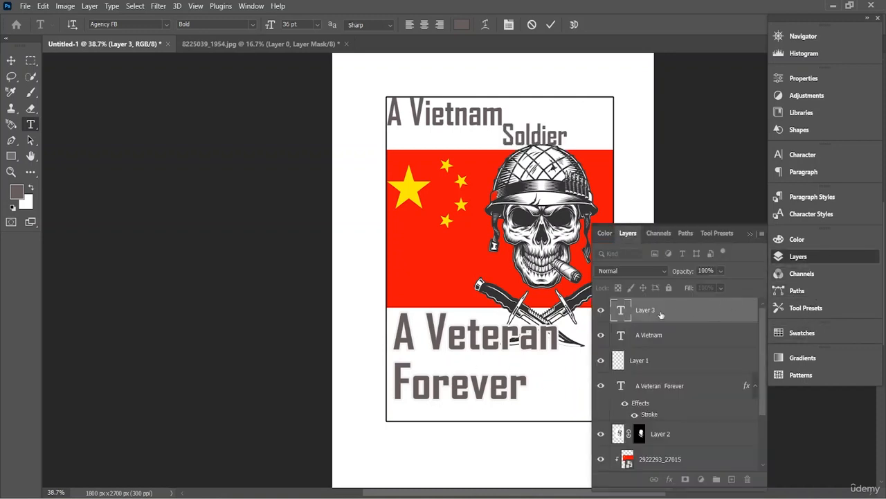
right_click(660, 312)
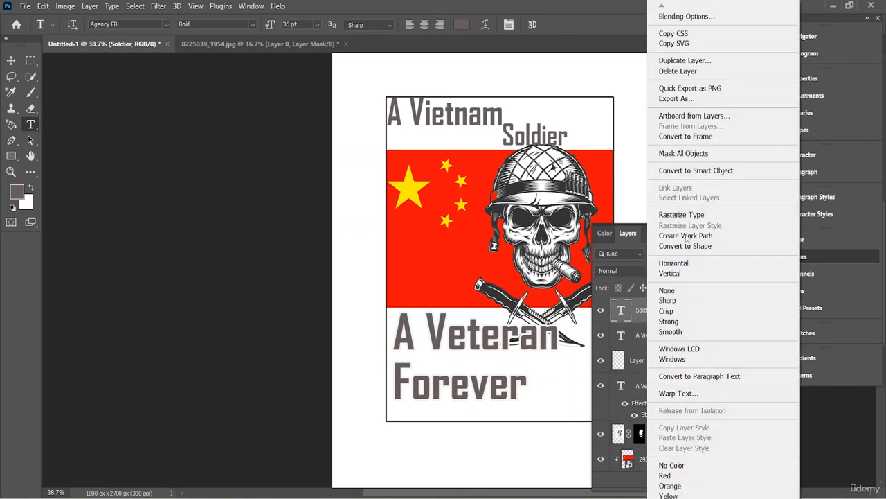
click(691, 17)
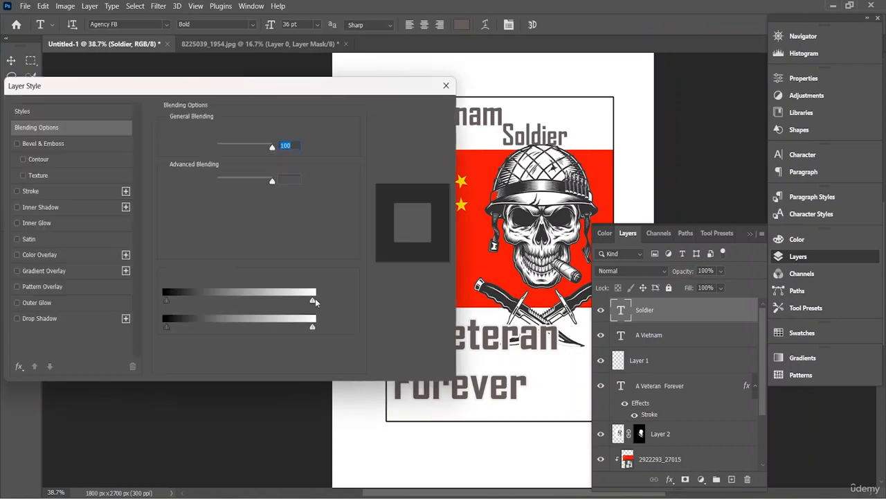
click(45, 191)
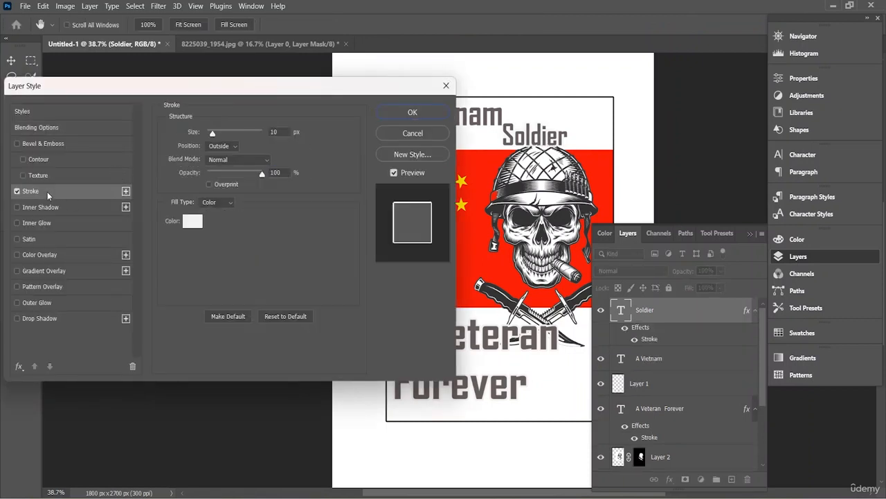
click(434, 116)
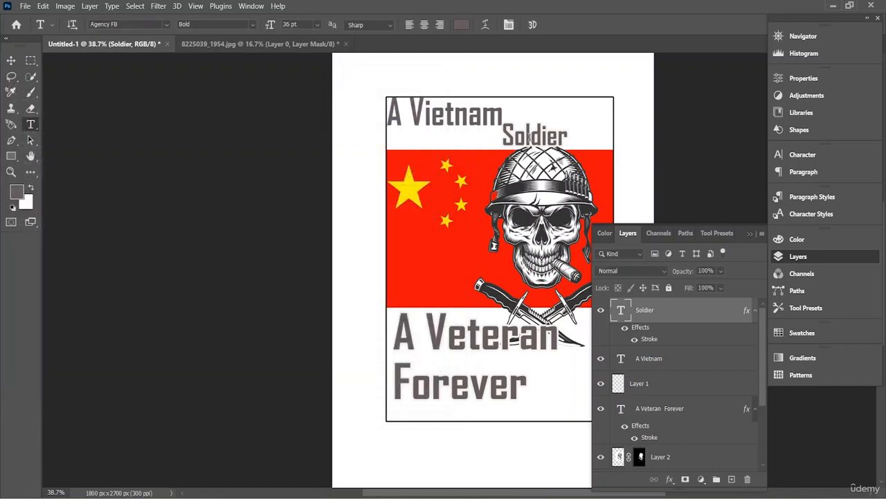
- Move the "Soldier" text to the right so it sits above the skull's helmet
key(ctrl+t)
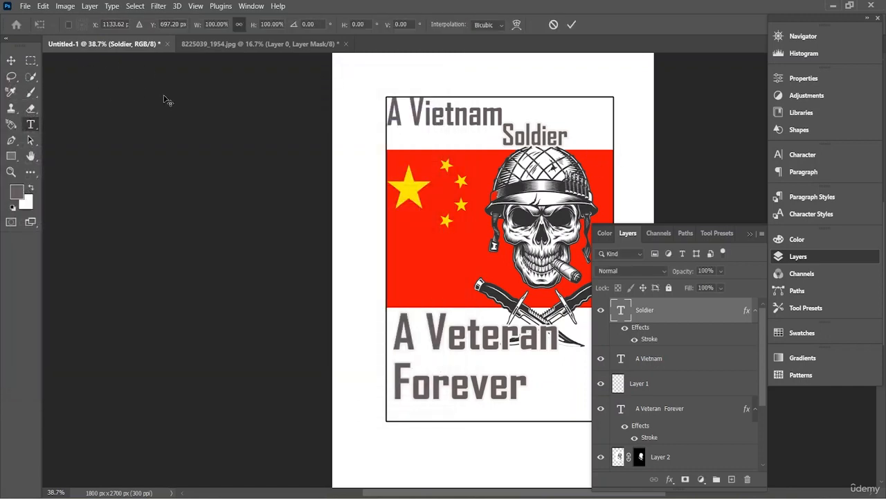
drag(530, 138, 550, 138)
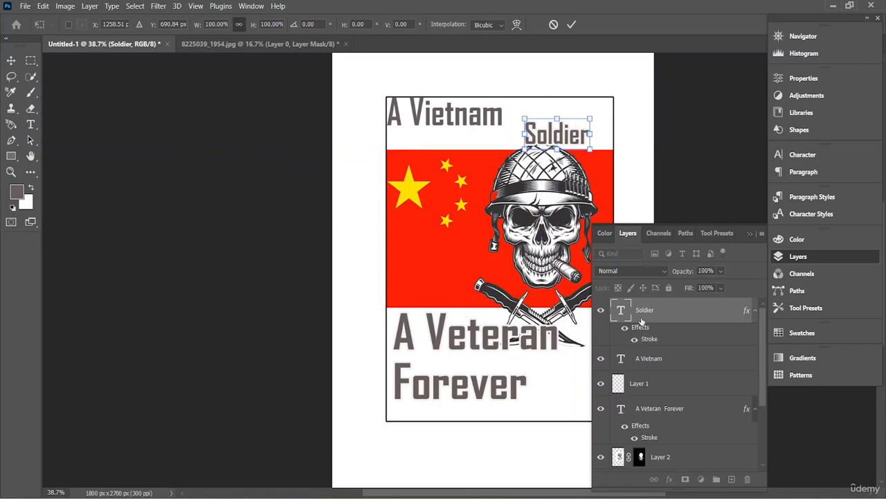
key(Return)
- Check the font size of "A Veteran Forever" and set the "Soldier" text to the same 59.91 pt
click(487, 330)
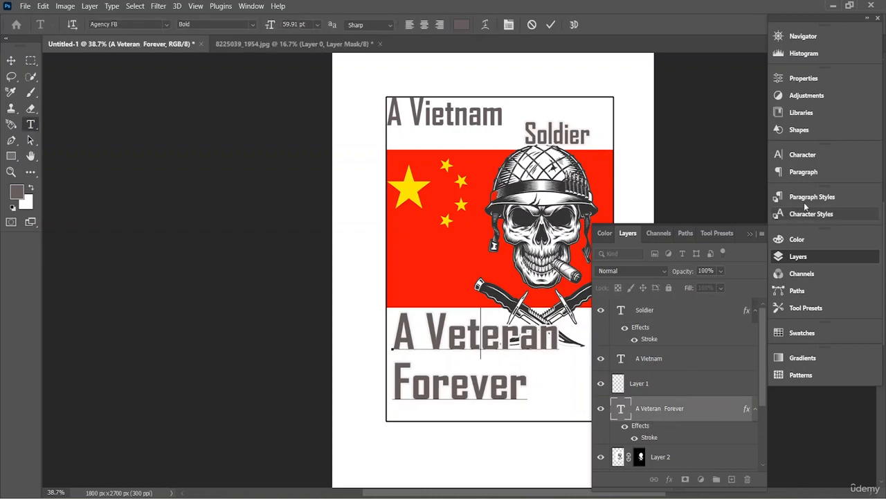
click(802, 154)
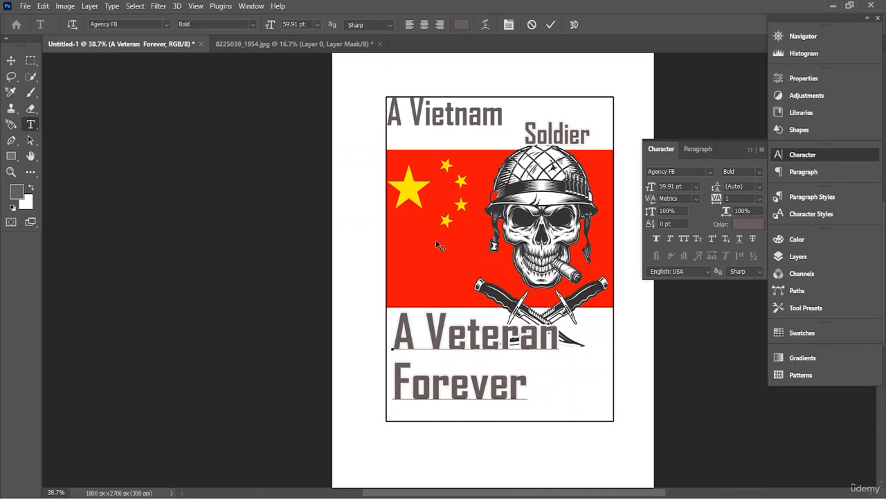
click(808, 158)
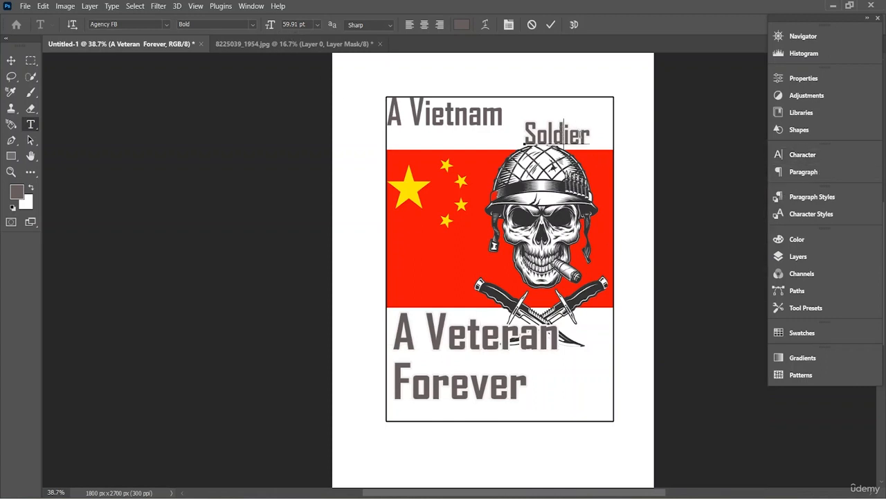
drag(591, 133, 519, 124)
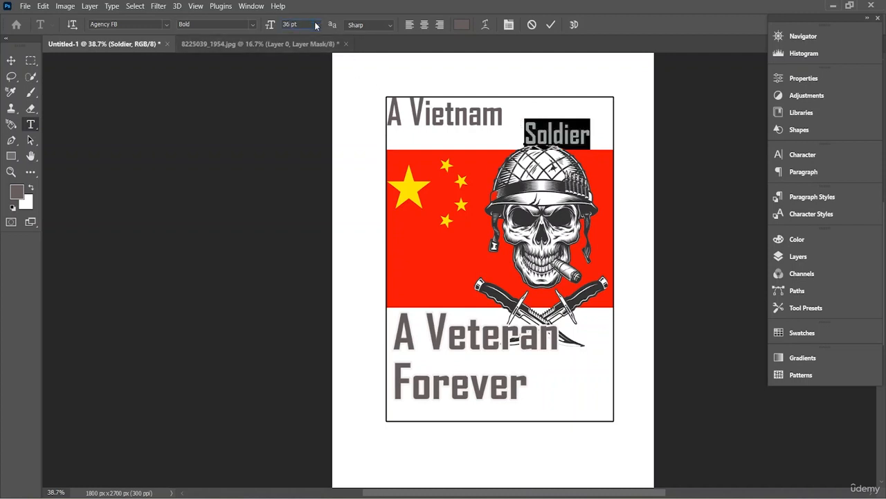
text(8)
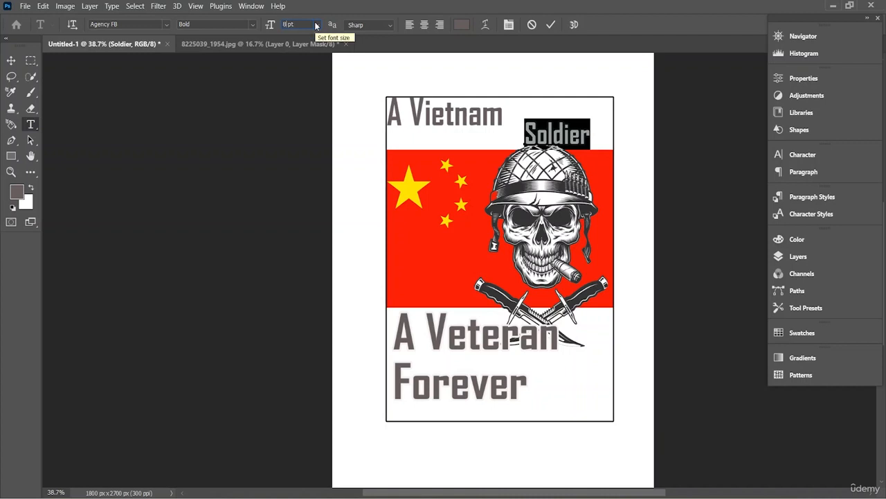
text(59.91)
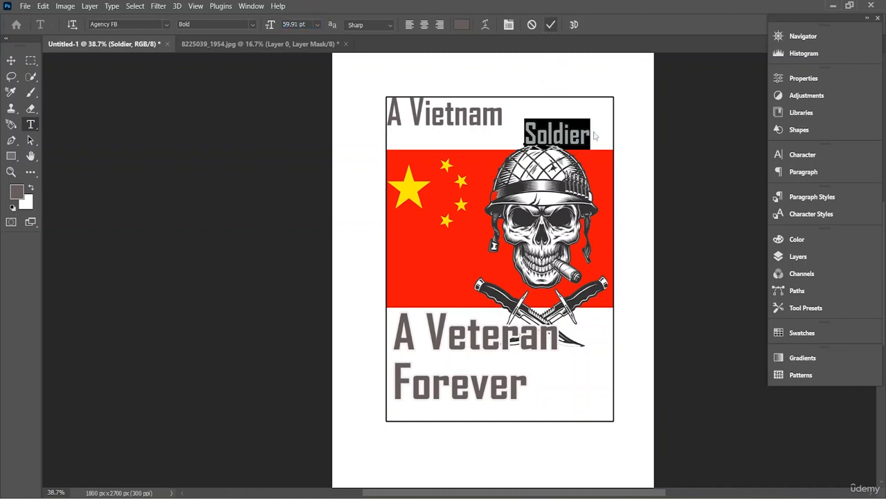
click(551, 26)
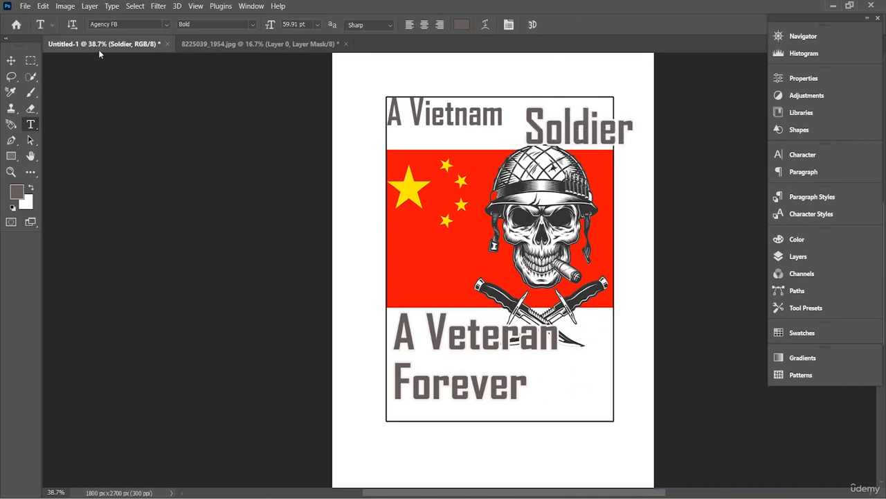
- Reposition the enlarged "Soldier" text inside the rectangle's right border, directly after and slightly below "A Vietnam"
key(ctrl+t)
click(11, 61)
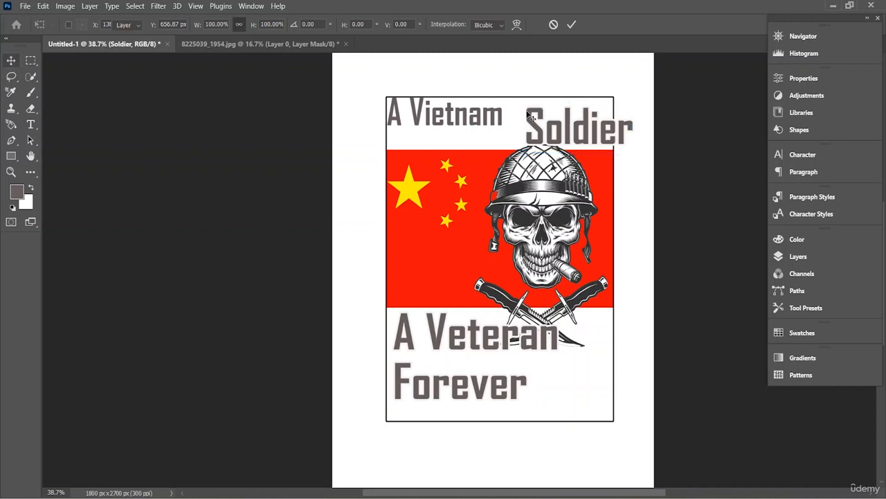
drag(581, 134, 557, 140)
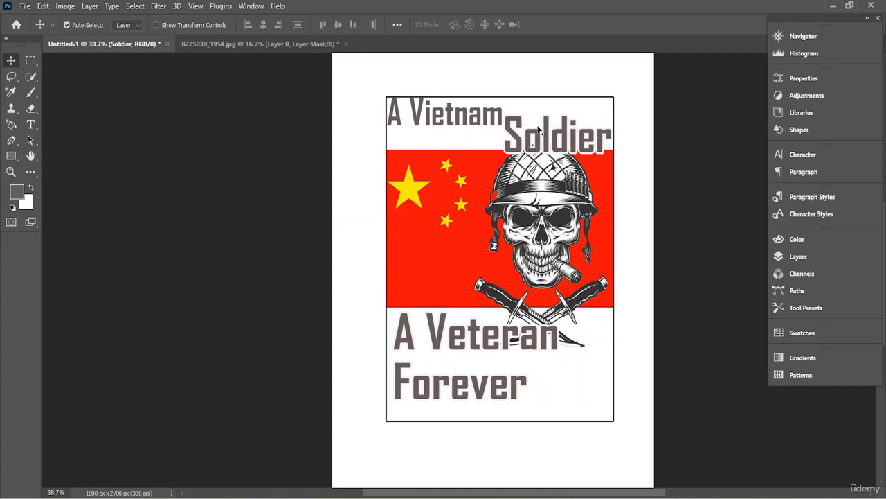
- Select all of the "A Vietnam" text and set its font size to 58 pt
key(t)
triple_click(447, 111)
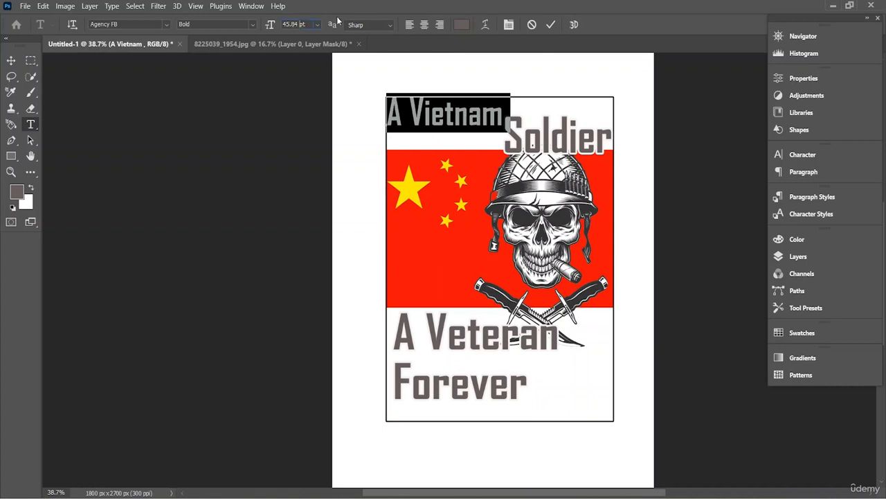
key(BackSpace)
key(BackSpace)
key(BackSpace)
key(BackSpace)
key(BackSpace)
text(58)
key(Return)
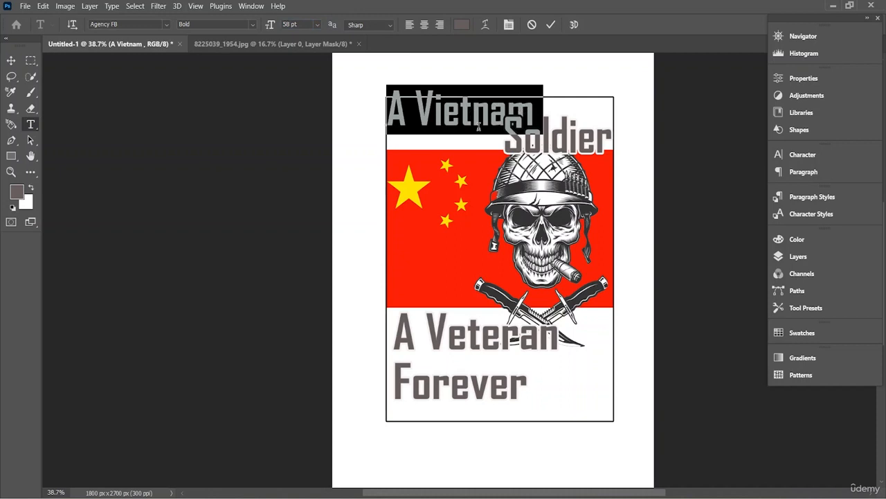
- Move the "A Vietnam" text down inside the rectangle's upper border and bring its layer above the "Soldier" layer
click(549, 25)
key(v)
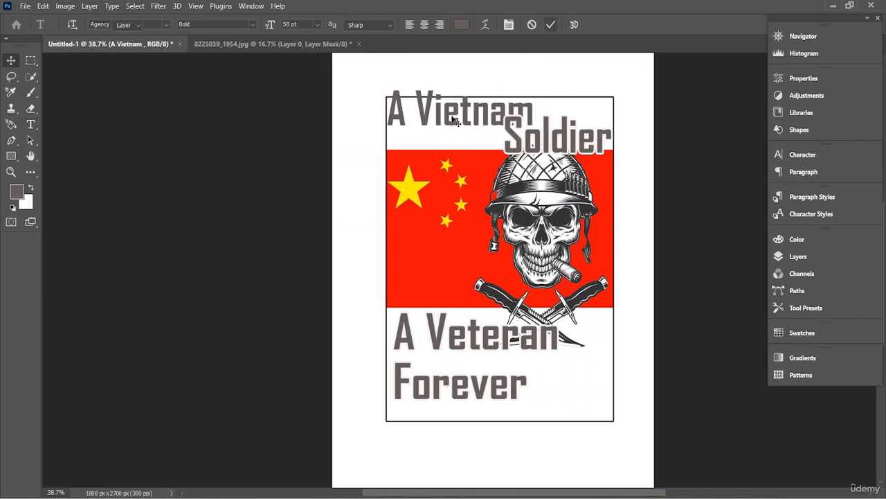
drag(456, 116, 455, 128)
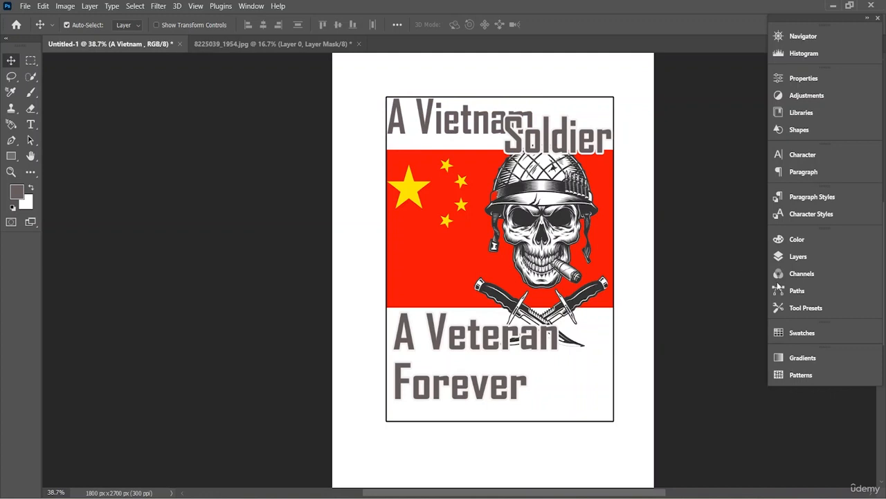
click(798, 257)
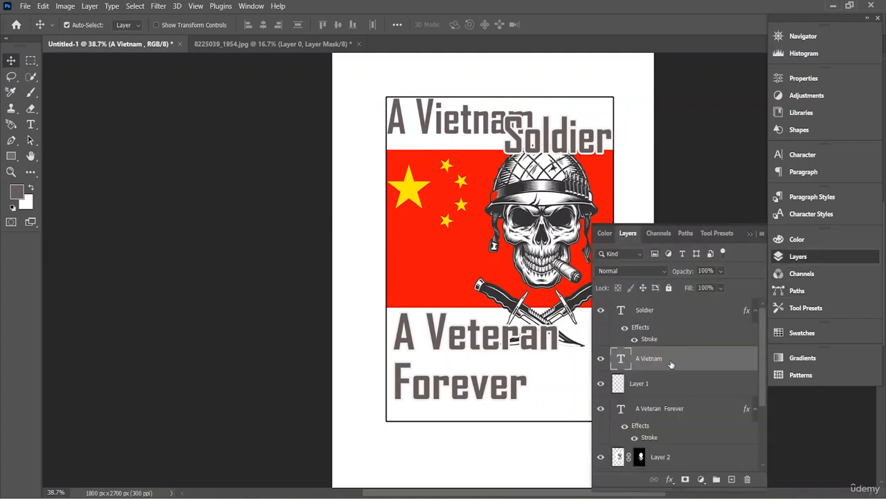
drag(671, 364, 675, 303)
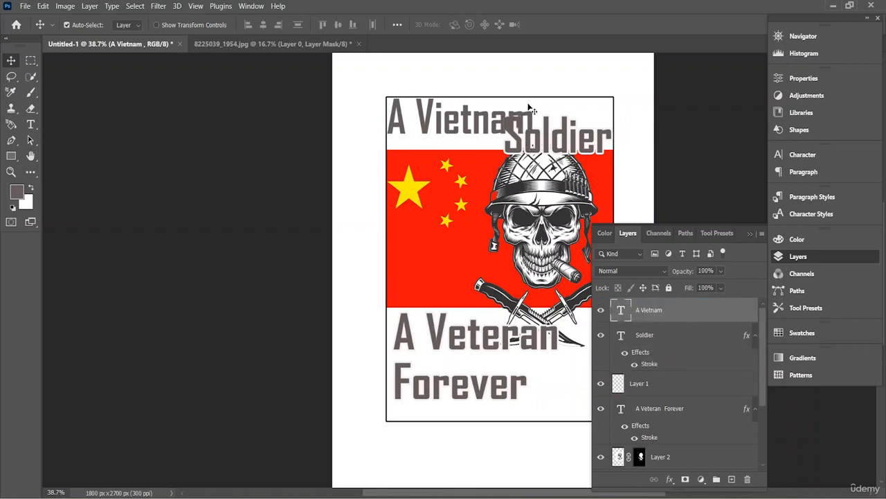
- Add a 10 px outside stroke to the "A Vietnam" text and nudge the text up against the rectangle's upper border
right_click(654, 311)
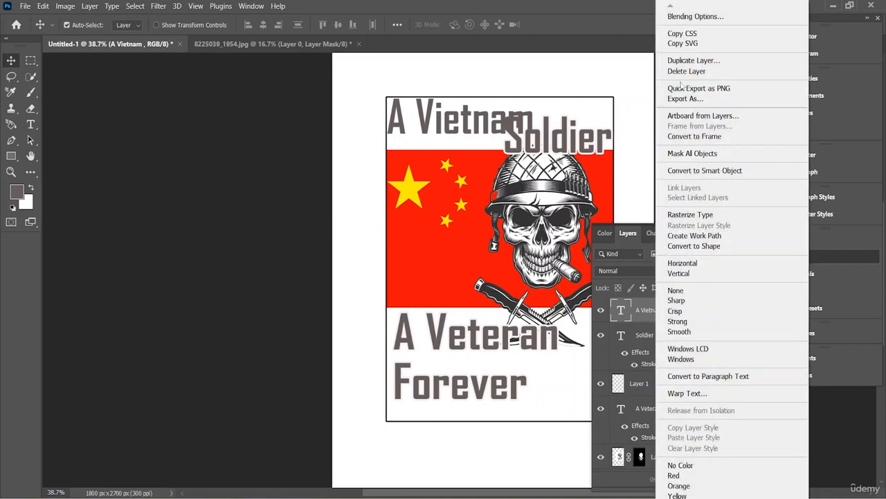
click(689, 18)
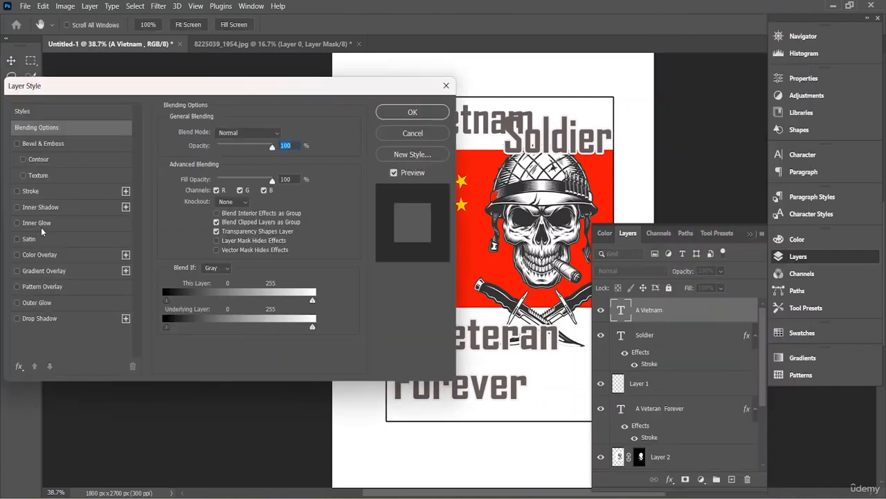
click(42, 240)
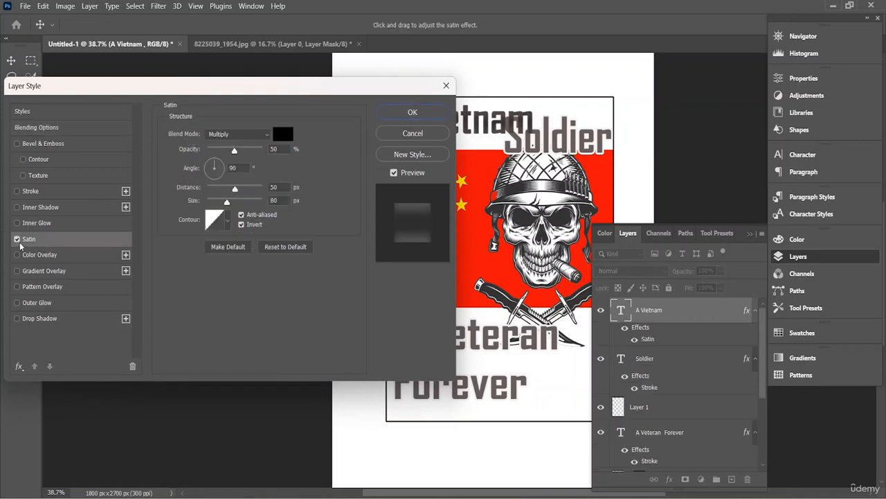
click(17, 239)
click(28, 192)
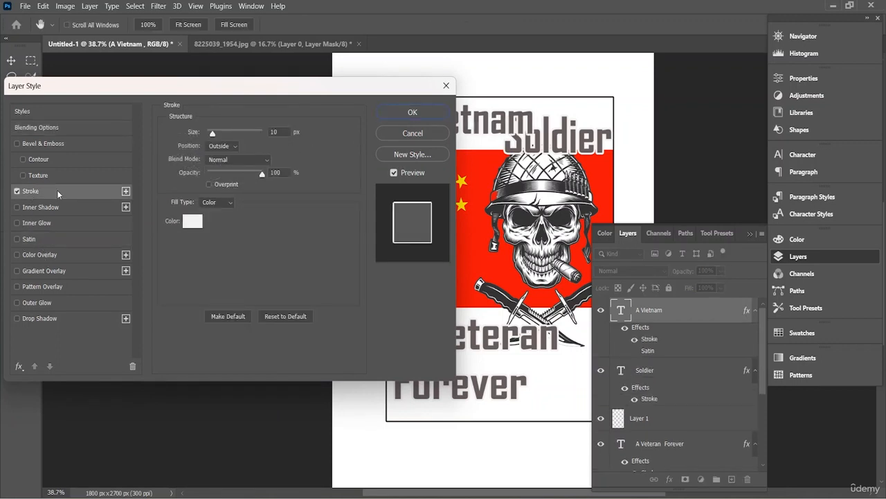
click(400, 114)
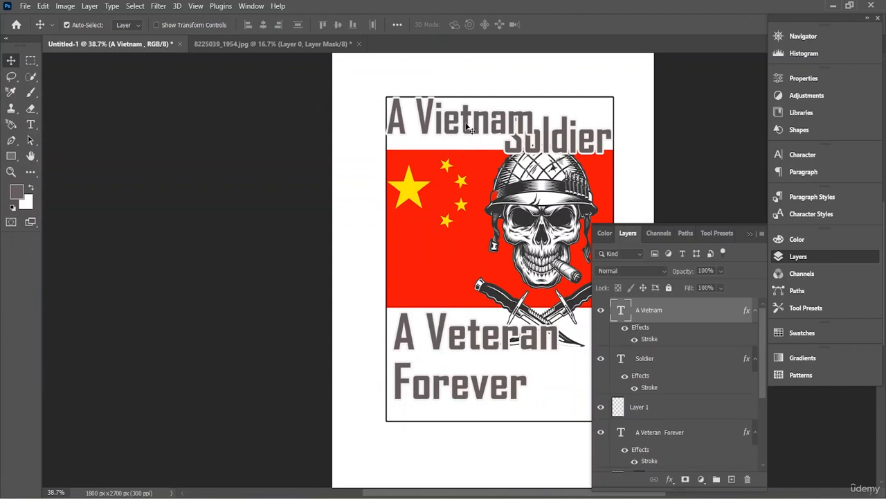
mouse_move(467, 127)
mouse_down()
mouse_move(466, 138)
mouse_move(465, 124)
mouse_up()
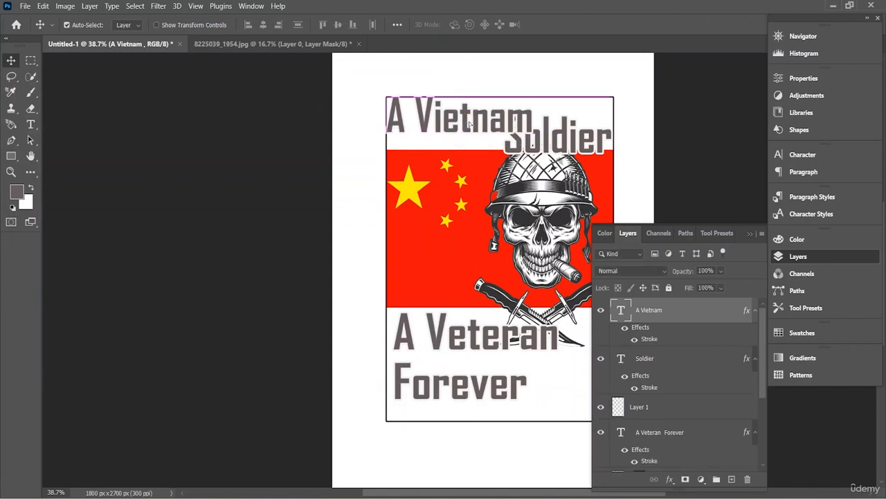
- Scale the "A Vietnam" text down to 51.75 pt so that it overlaps less of "Soldier"
double_click(539, 132)
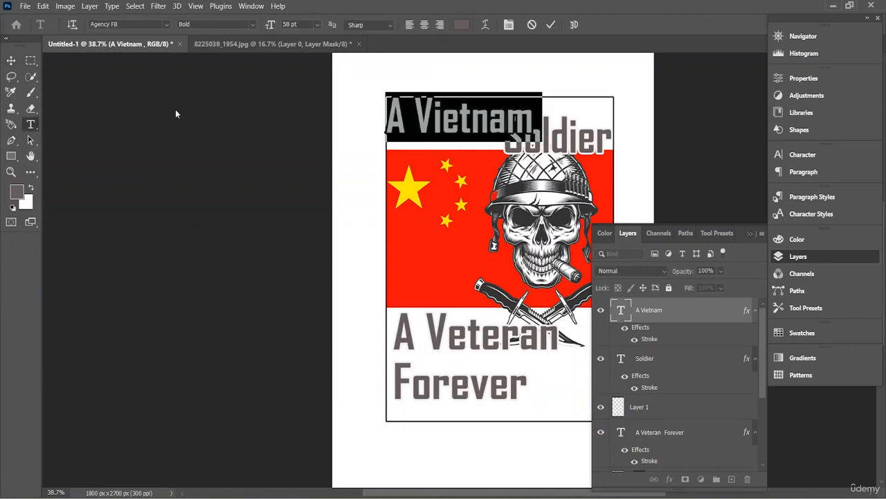
key(ctrl+t)
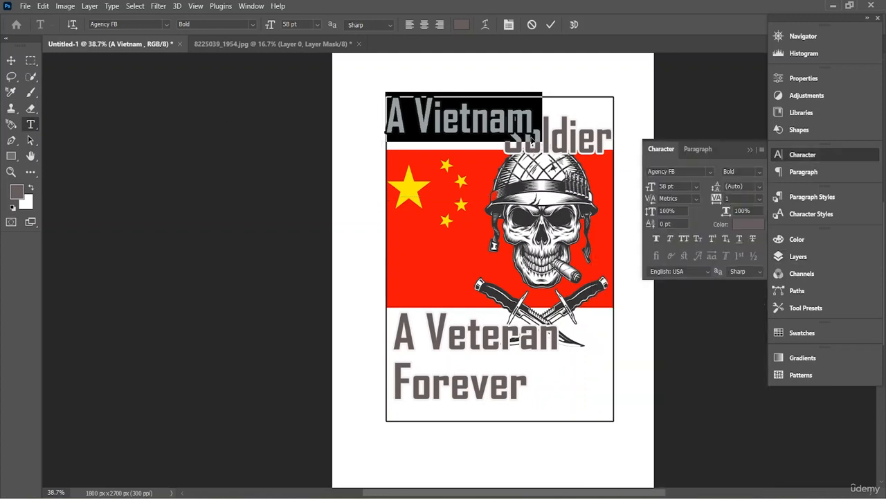
key(ctrl+t)
key(ctrl)
key(ctrl)
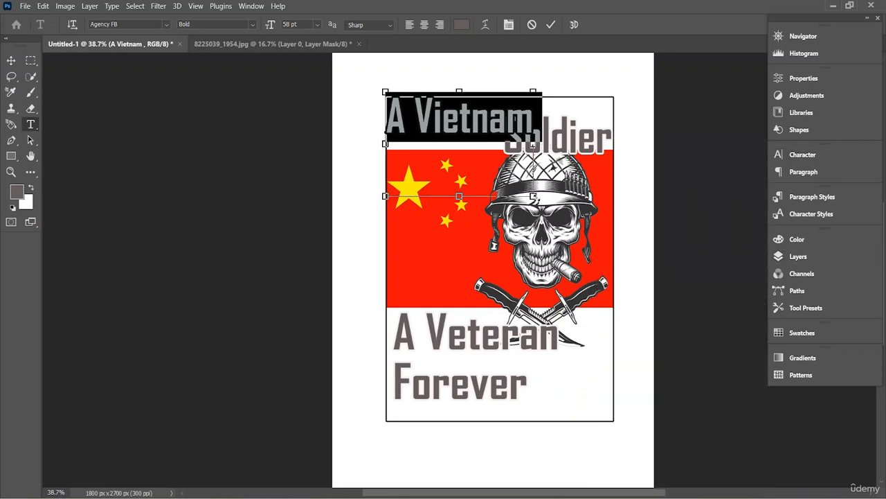
drag(533, 196, 515, 186)
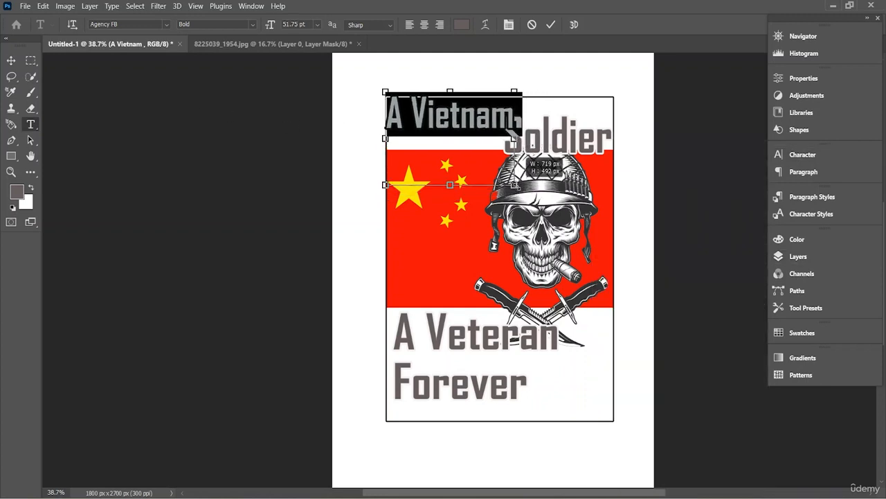
click(550, 25)
- Nudge "A Vietnam" and "Soldier" into place inside the rectangle and shift "A Veteran Forever" against its left border
key(v)
drag(434, 118, 434, 124)
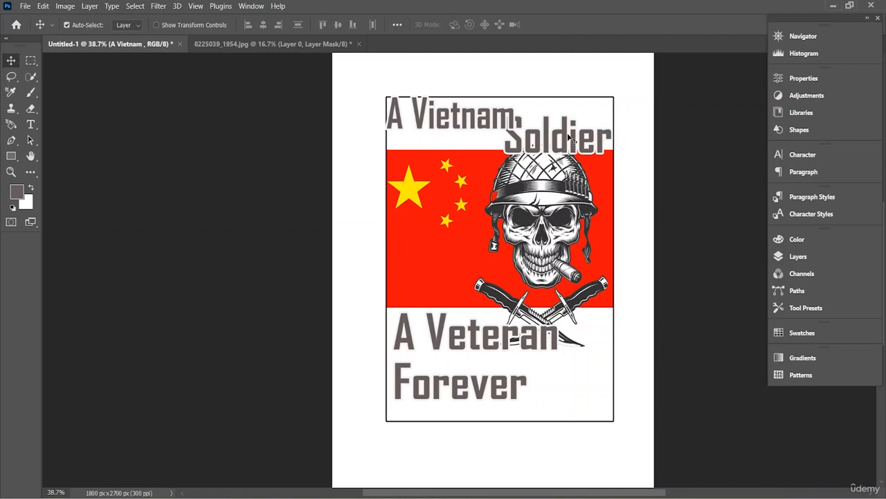
drag(570, 139, 557, 155)
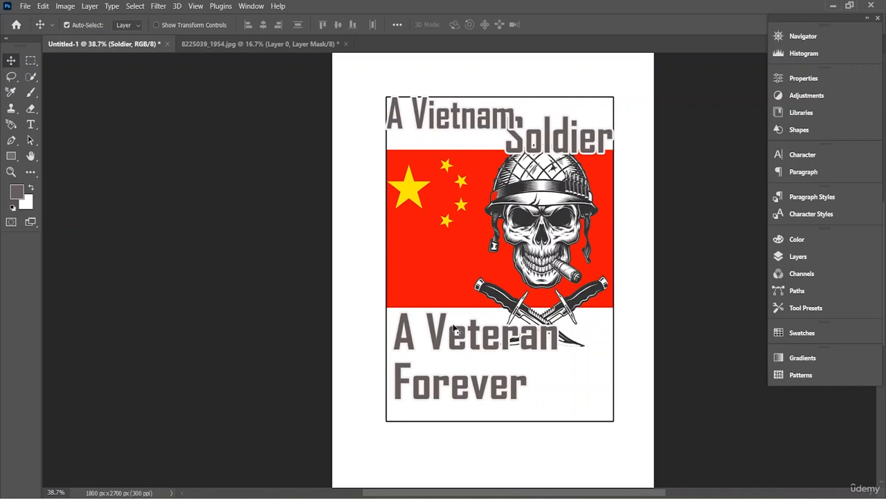
drag(486, 335, 502, 351)
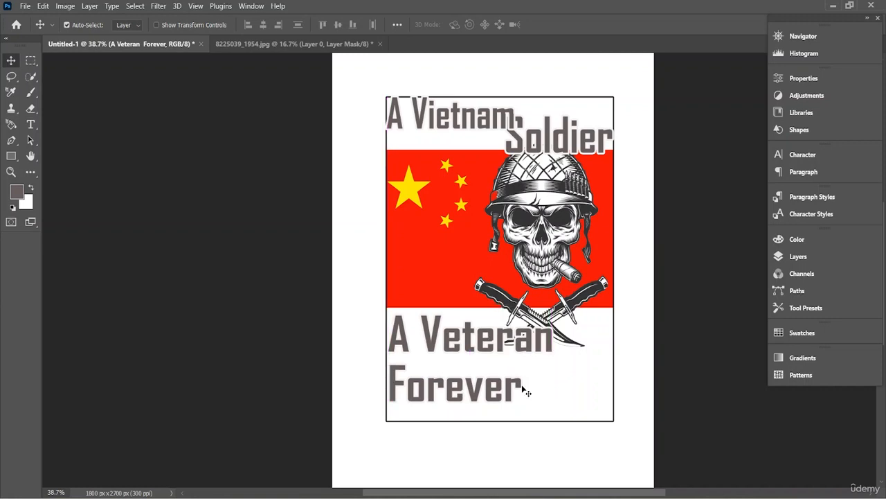
- Center-align the "A Veteran Forever" text and move it back inside the rectangle, over the tips of the crossed knives
double_click(523, 385)
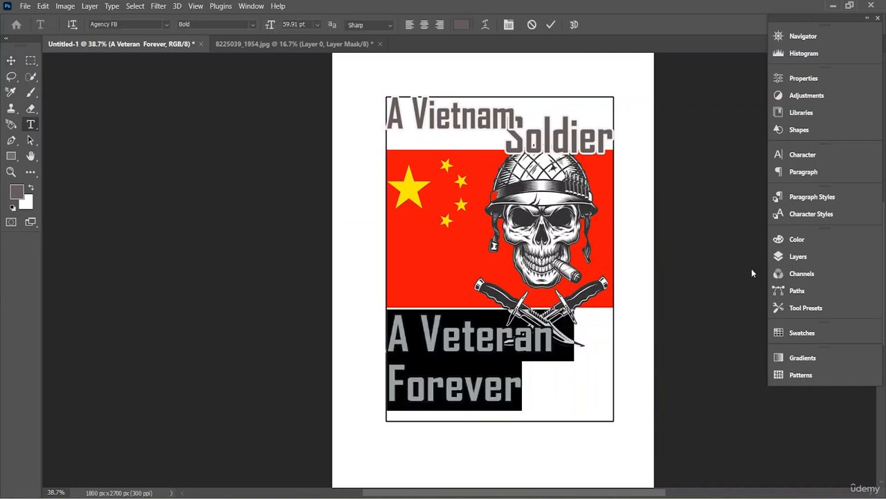
click(804, 173)
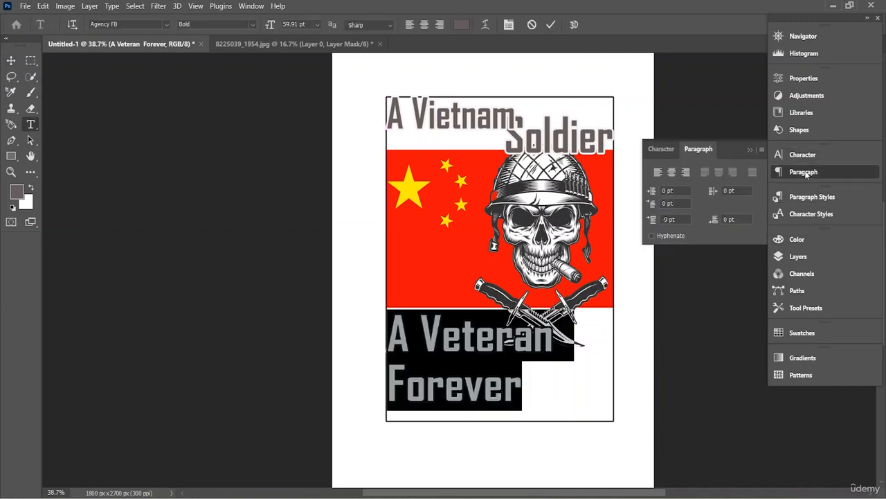
click(671, 172)
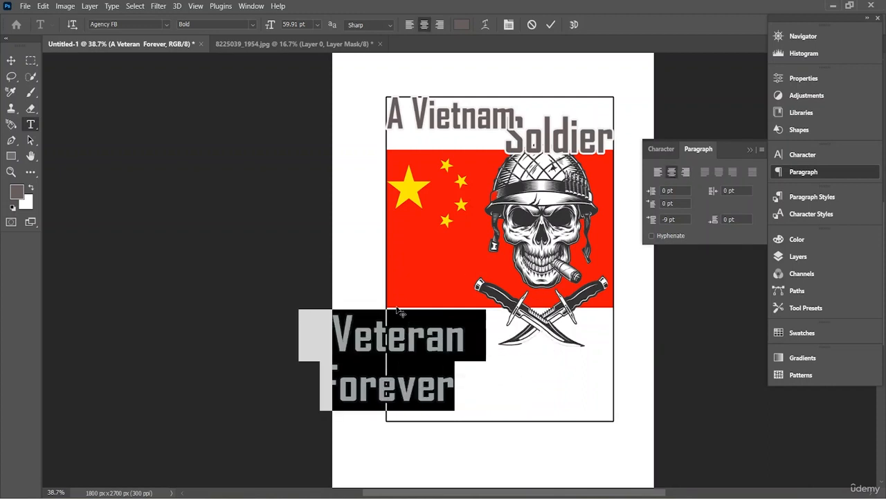
click(11, 60)
drag(389, 345, 492, 342)
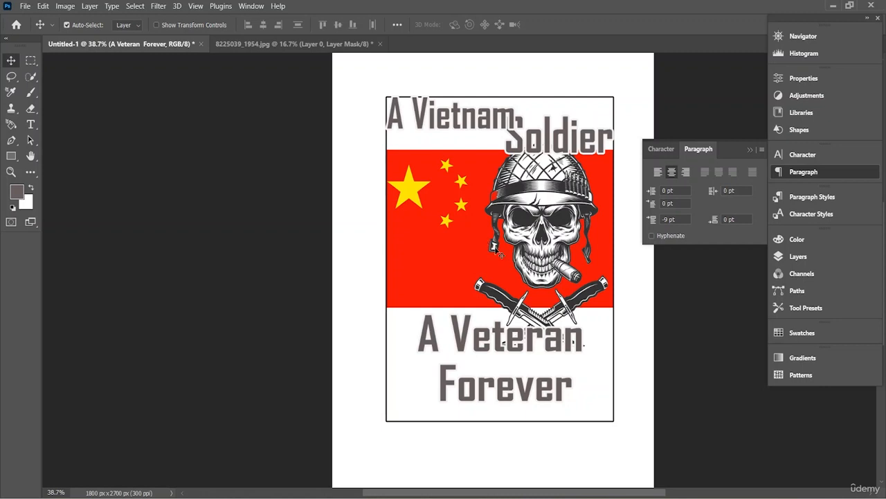
- Remove the "A" from "A Veteran Forever" and nudge the remaining "Veteran Forever" text slightly into place below the flag
key(t)
click(439, 337)
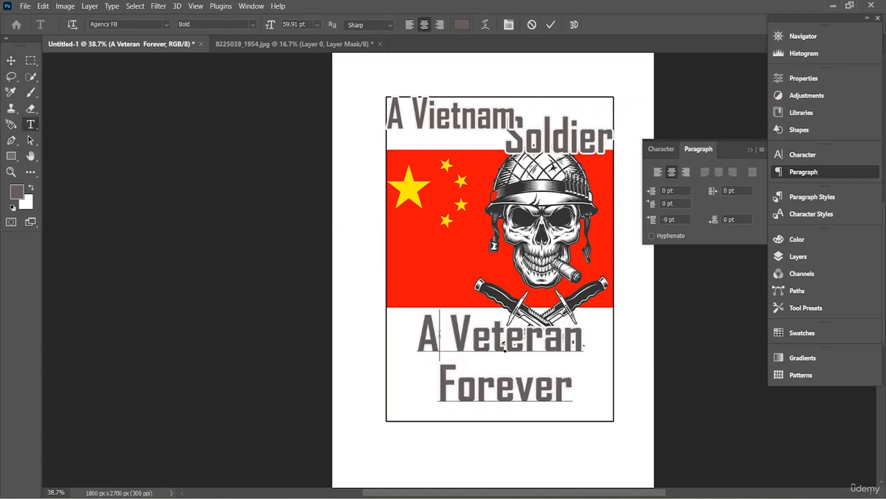
key(BackSpace)
key(BackSpace)
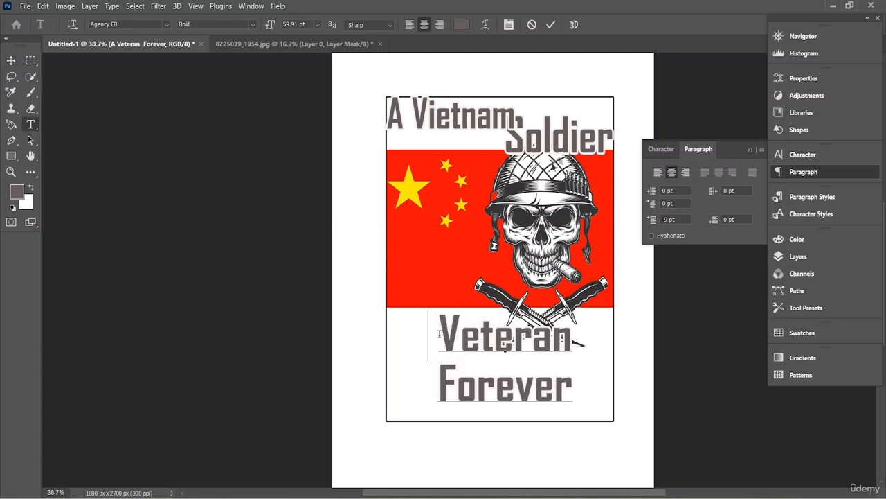
click(550, 25)
key(v)
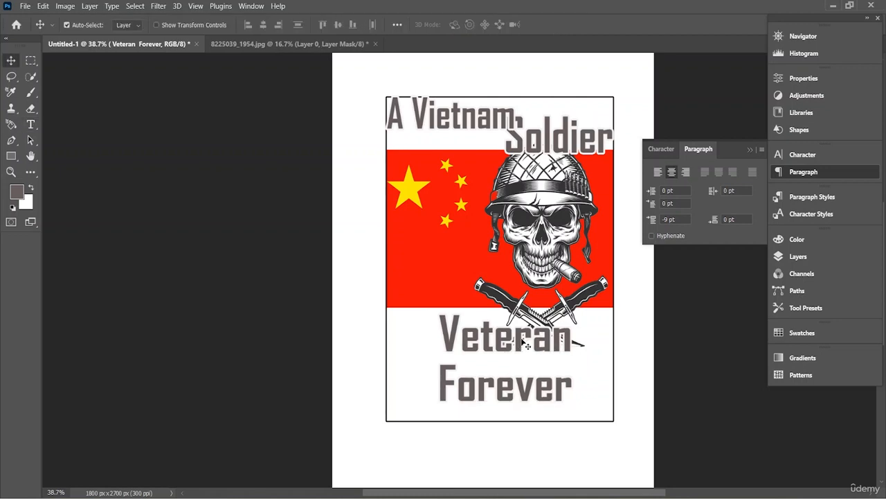
mouse_move(524, 346)
mouse_down()
mouse_move(524, 333)
mouse_move(531, 337)
mouse_up()
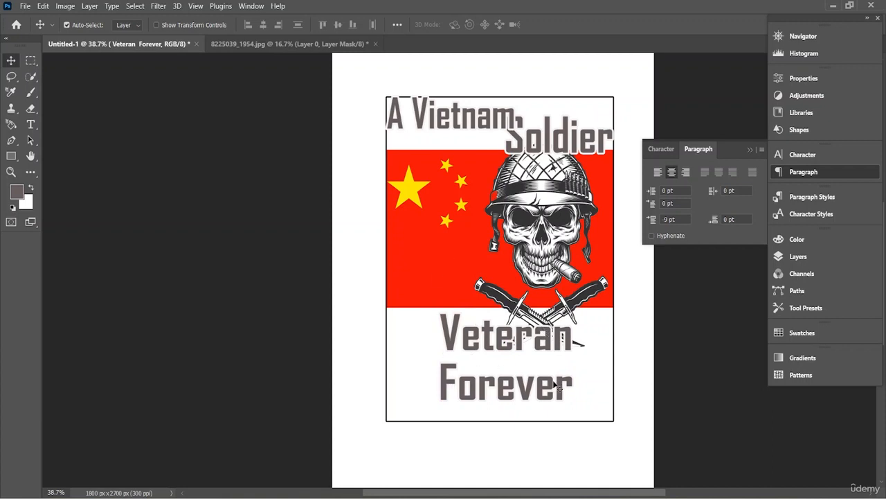
- Set the "Soldier" text color to the slightly darker brownish grey #605353
double_click(513, 138)
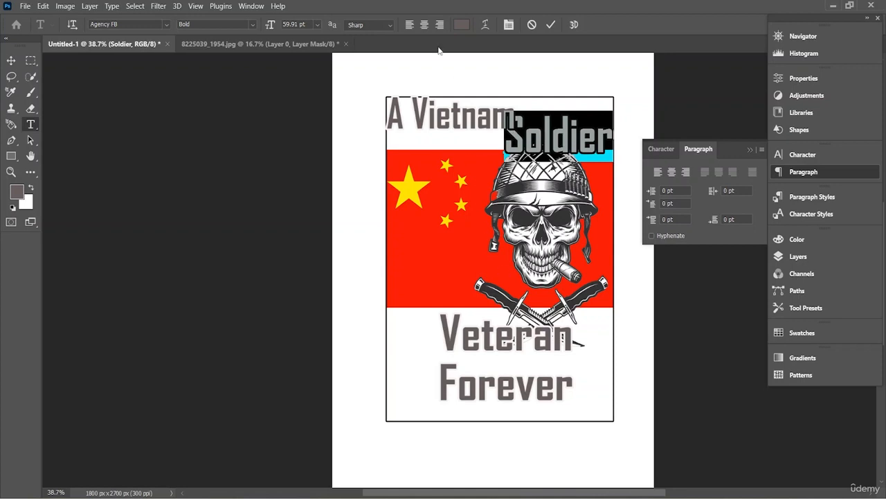
click(462, 25)
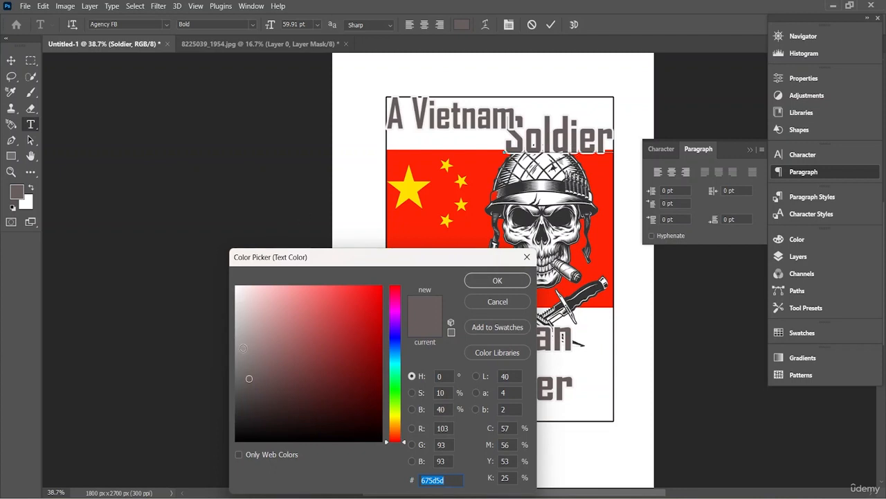
drag(250, 378, 256, 383)
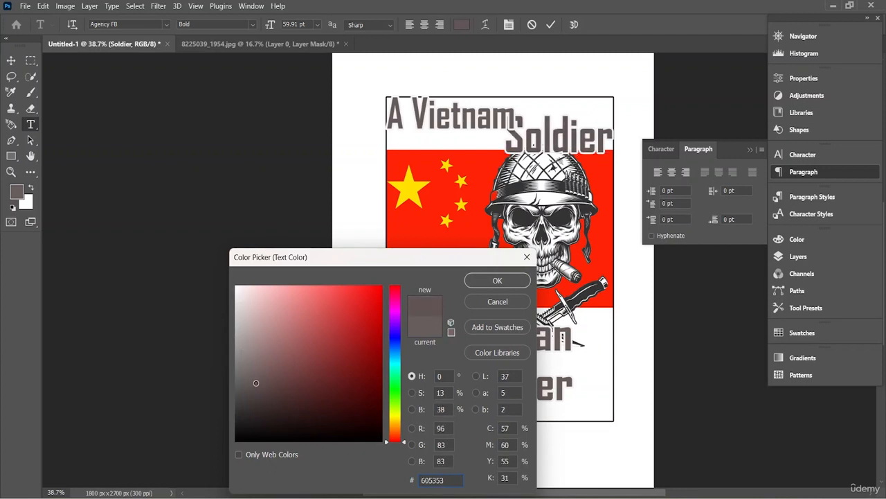
click(503, 279)
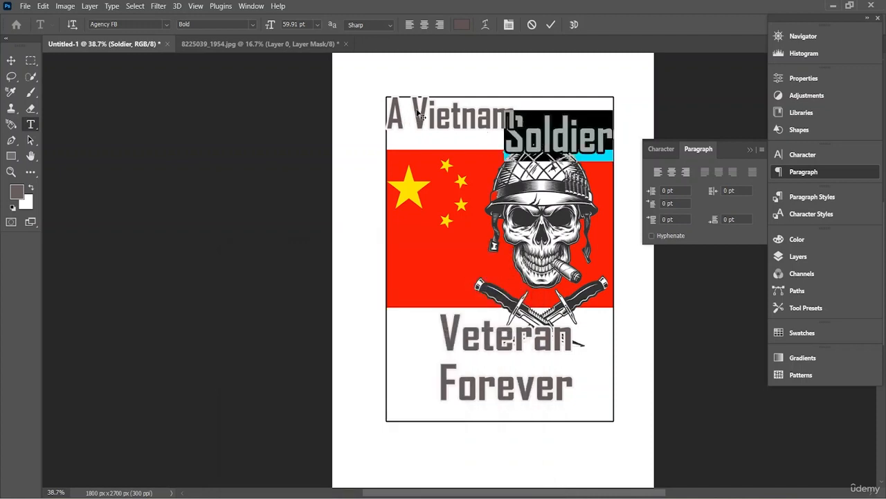
click(551, 25)
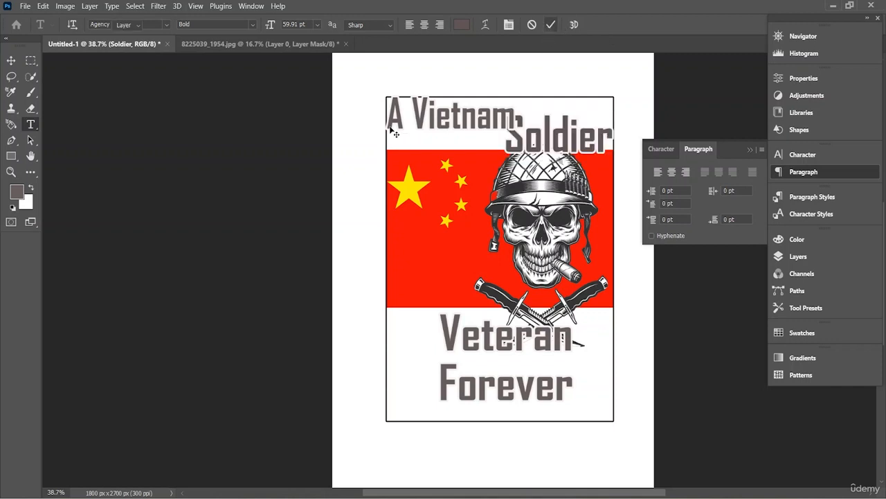
key(v)
- Recolor the "A Vietnam" text with the red #ff2305 sampled from the flag
double_click(475, 119)
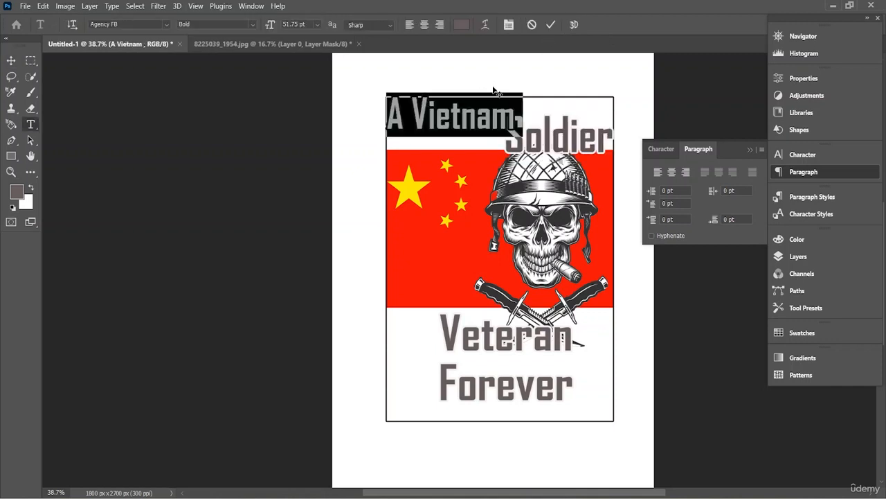
click(462, 24)
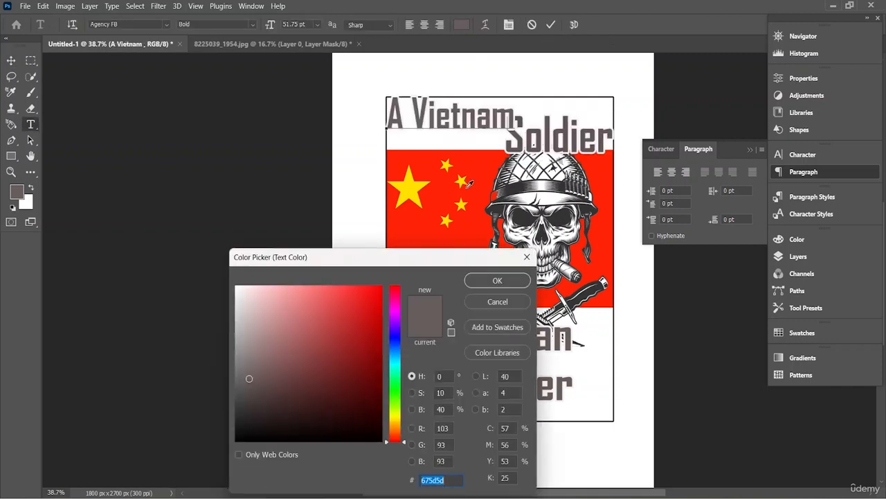
click(417, 229)
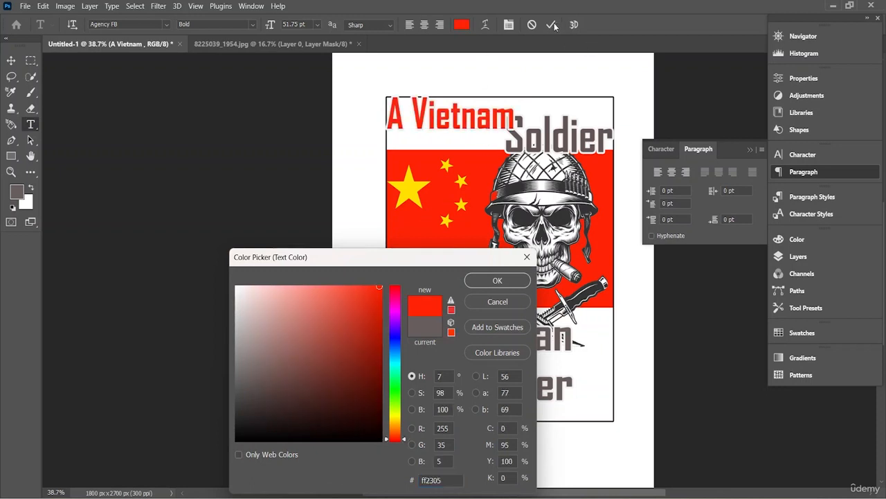
click(497, 280)
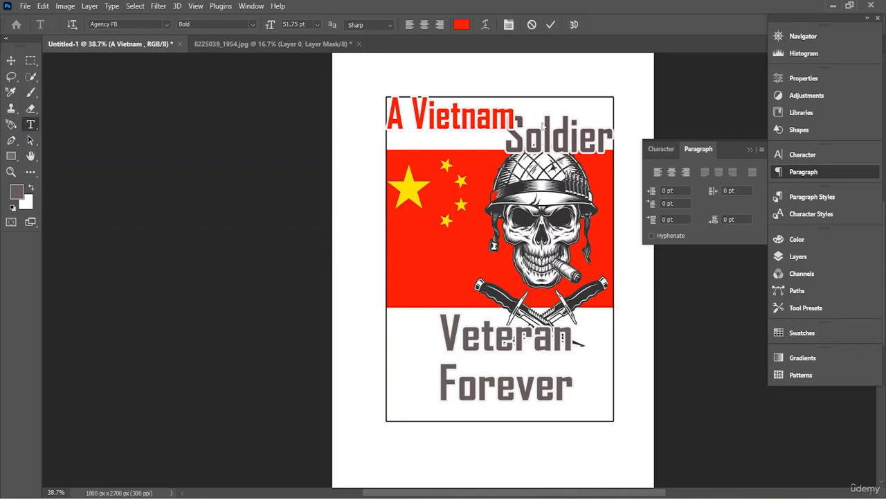
click(552, 28)
key(v)
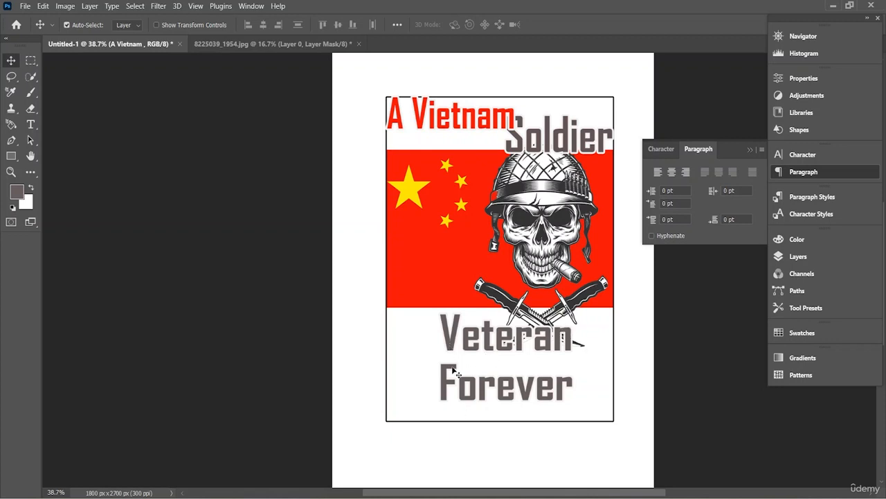
- Recolor the word "Forever" in the "Veteran Forever" text with the red #ff2305 sampled from the flag
click(446, 392)
double_click(490, 374)
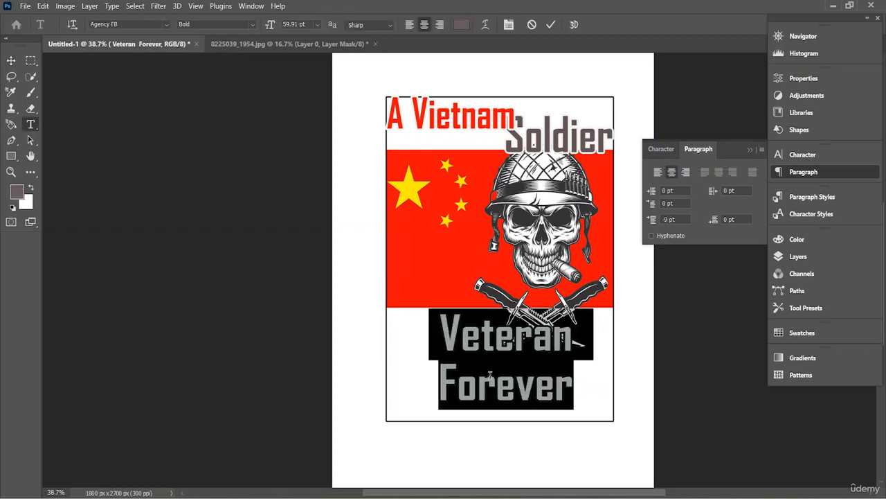
click(453, 387)
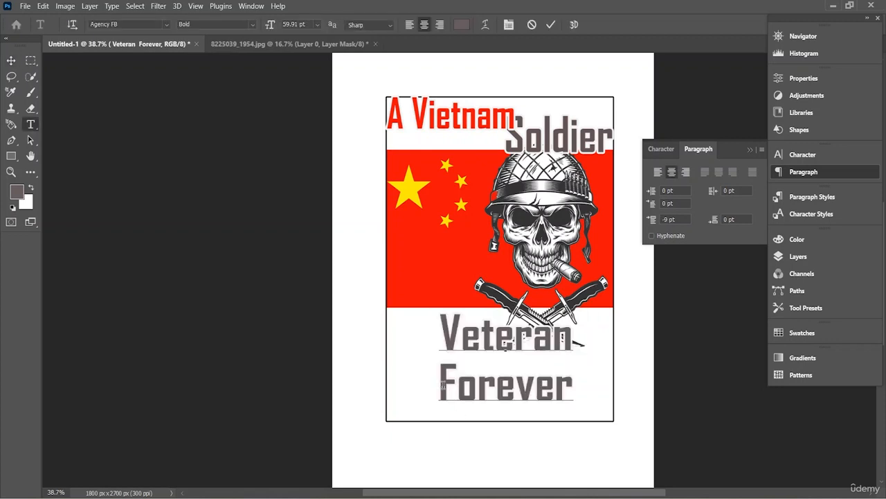
drag(439, 385, 572, 388)
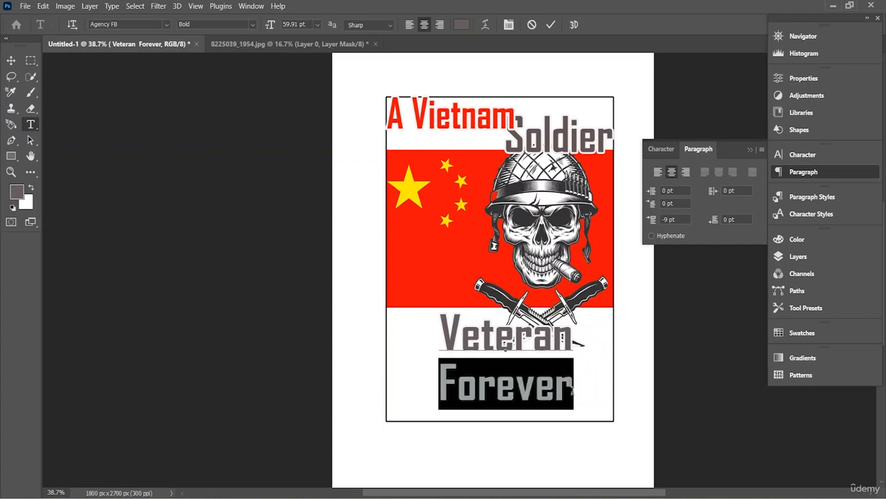
click(459, 26)
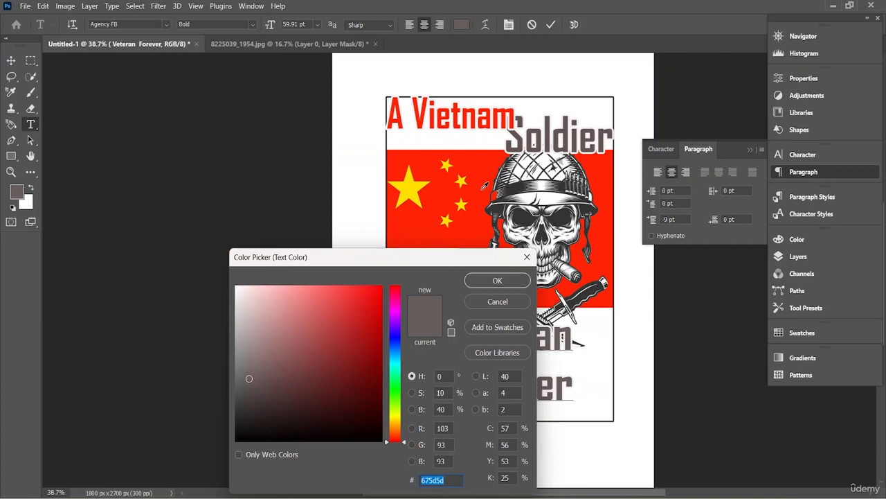
click(484, 187)
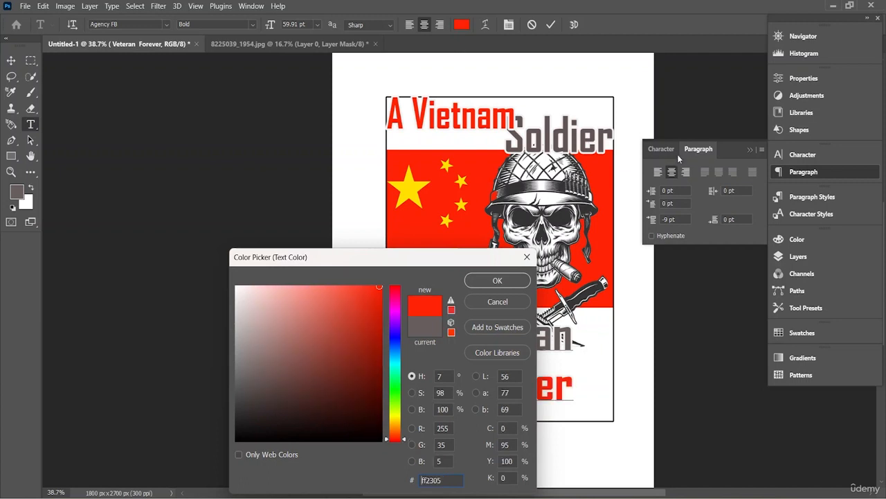
click(497, 280)
click(552, 25)
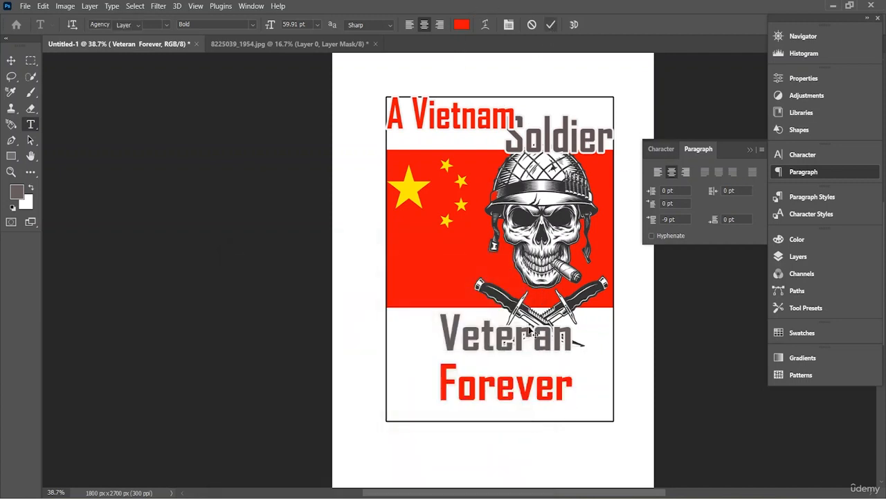
key(ctrl+a)
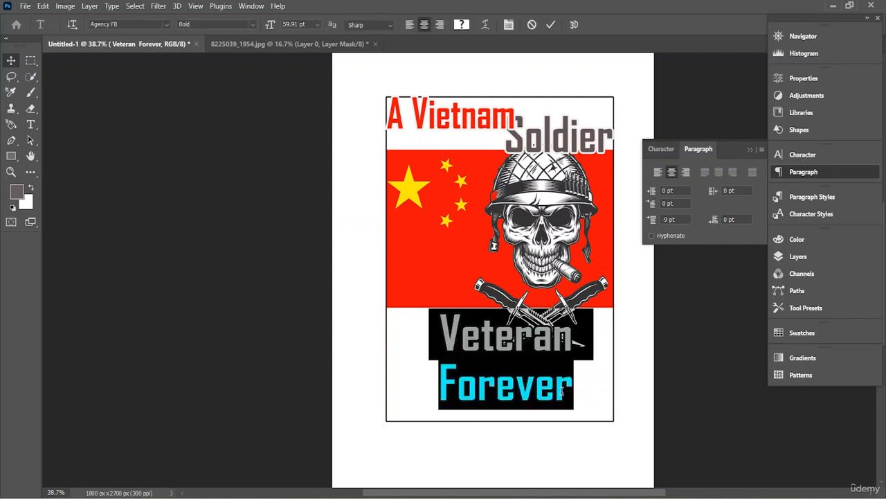
click(562, 392)
drag(574, 388, 440, 386)
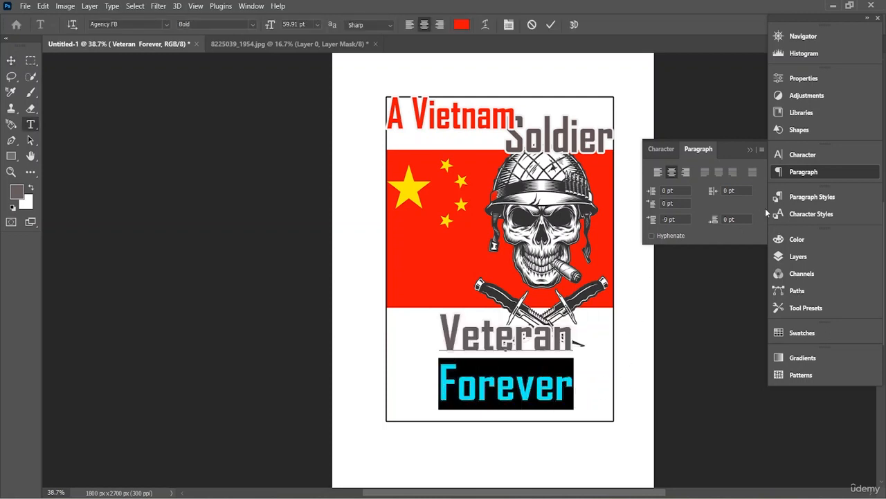
drag(443, 337, 588, 399)
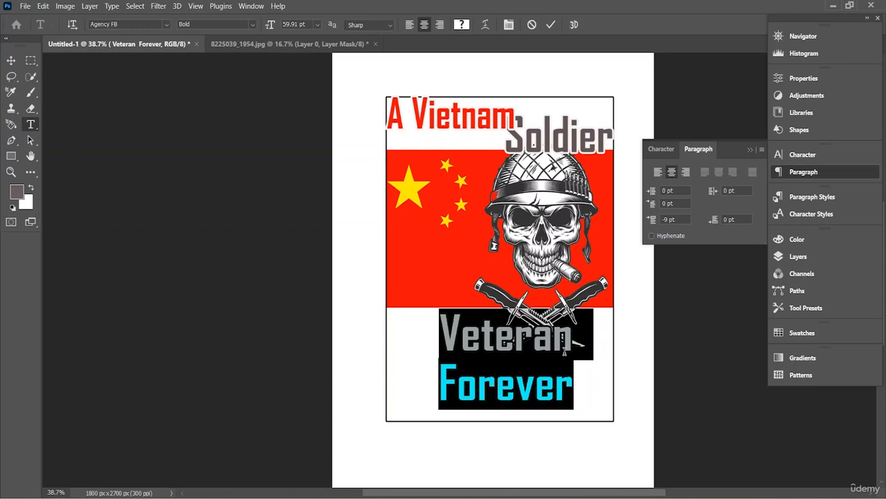
click(583, 376)
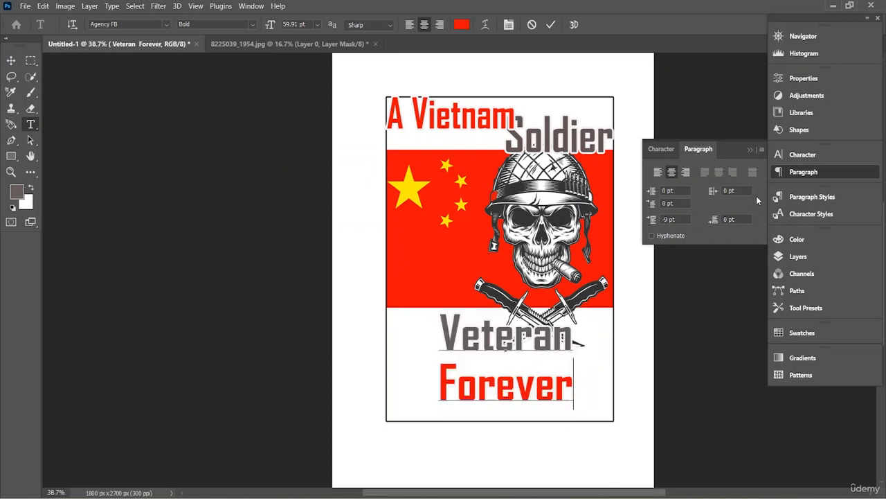
click(550, 25)
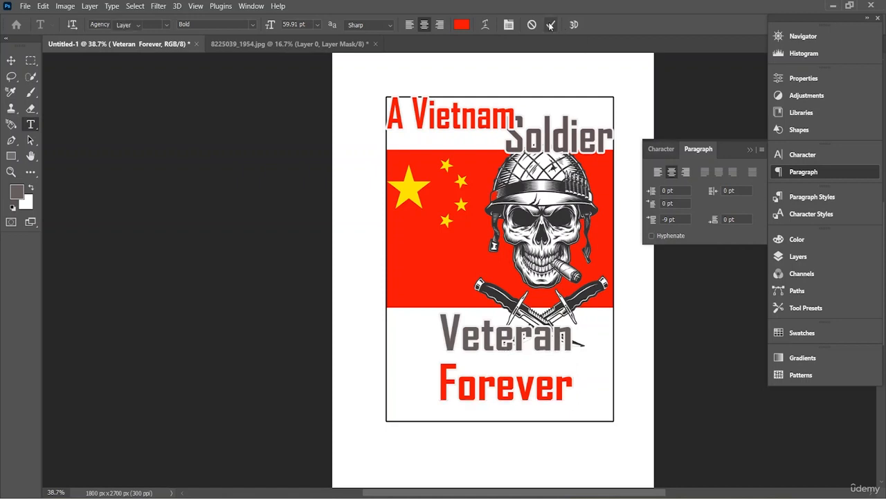
- Shift the "Veteran Forever" text slightly to the left within the rectangle, below the flag
key(v)
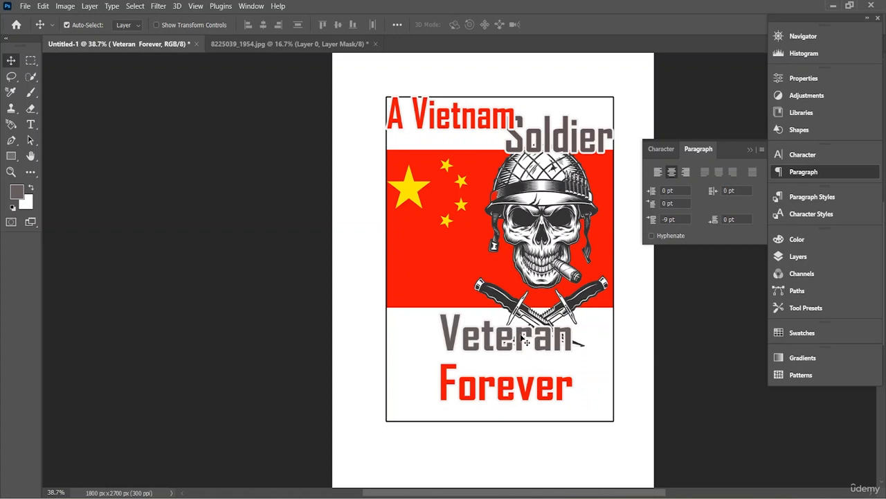
drag(524, 339, 513, 338)
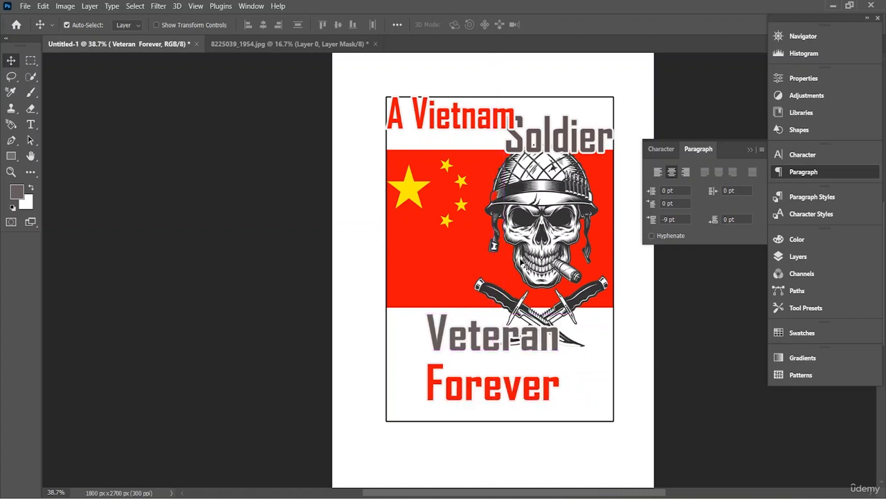
- Convert all layers except Background, including the texts, skull, flag and rectangle, into one smart object
click(799, 256)
scroll(714, 360, down, 1)
scroll(665, 364, up, 1)
key(ctrl)
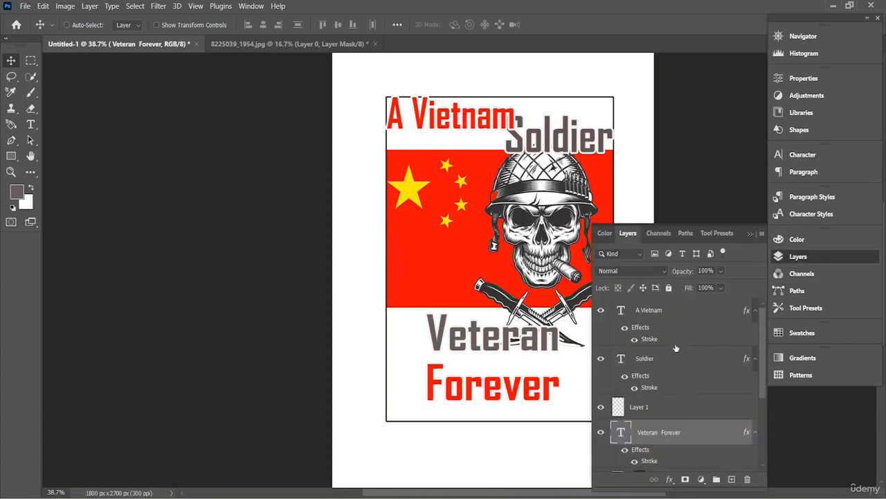
ctrl+click(679, 309)
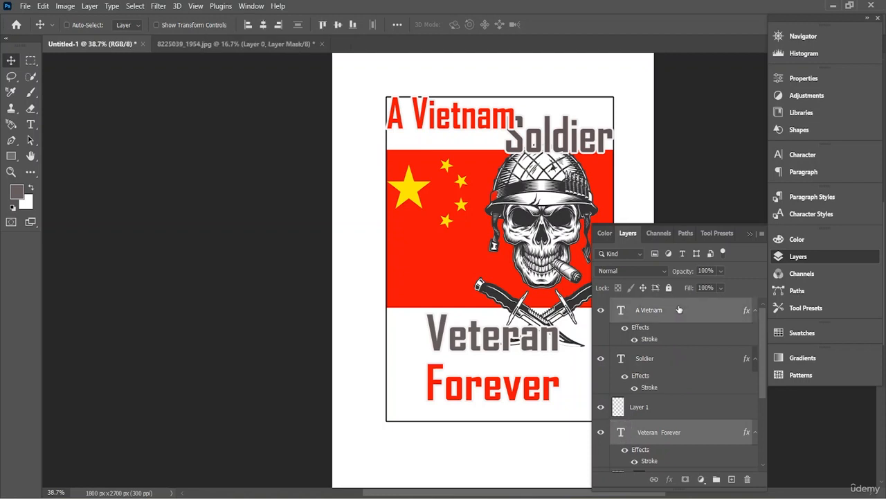
ctrl+click(643, 359)
ctrl+click(651, 407)
scroll(651, 407, down, 1)
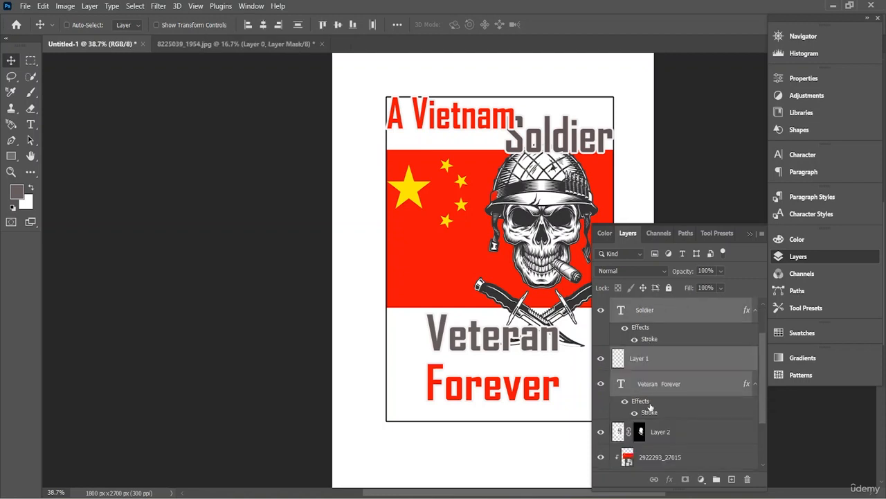
ctrl+click(661, 434)
ctrl+click(660, 460)
scroll(660, 460, down, 2)
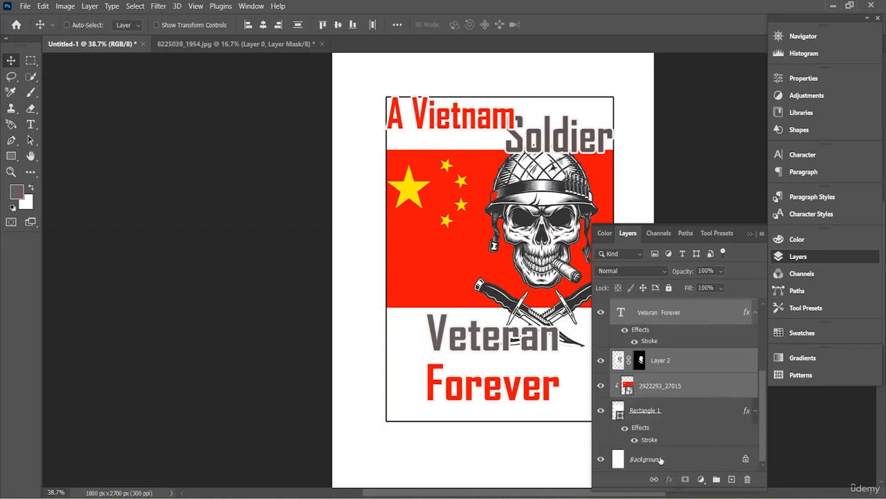
ctrl+click(668, 412)
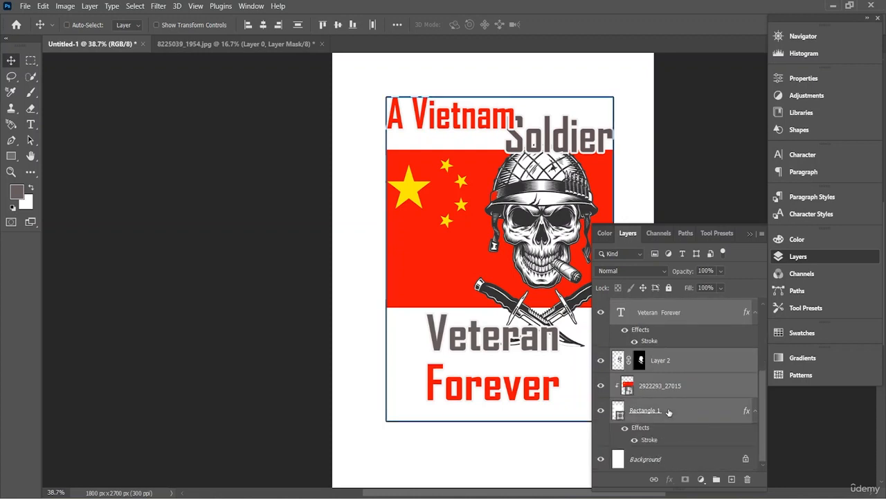
right_click(678, 384)
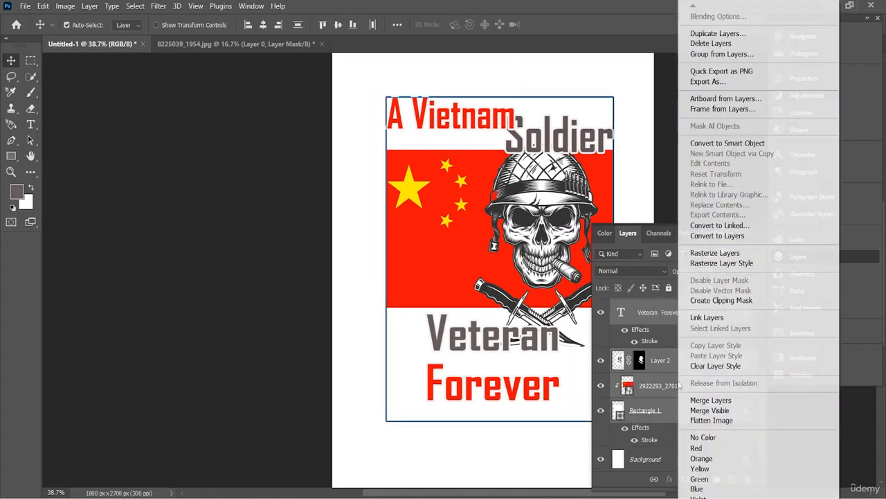
click(755, 144)
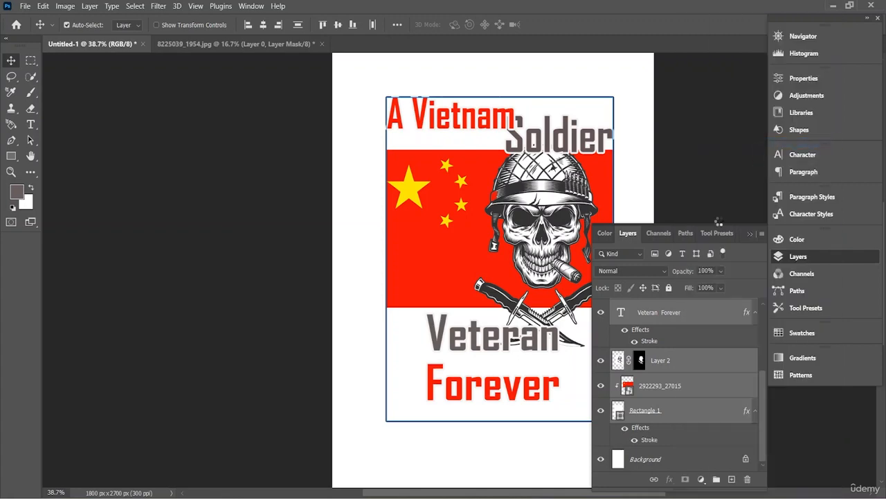
- Nudge the combined design slightly up and to the left on the white page
drag(523, 284, 516, 279)
click(331, 43)
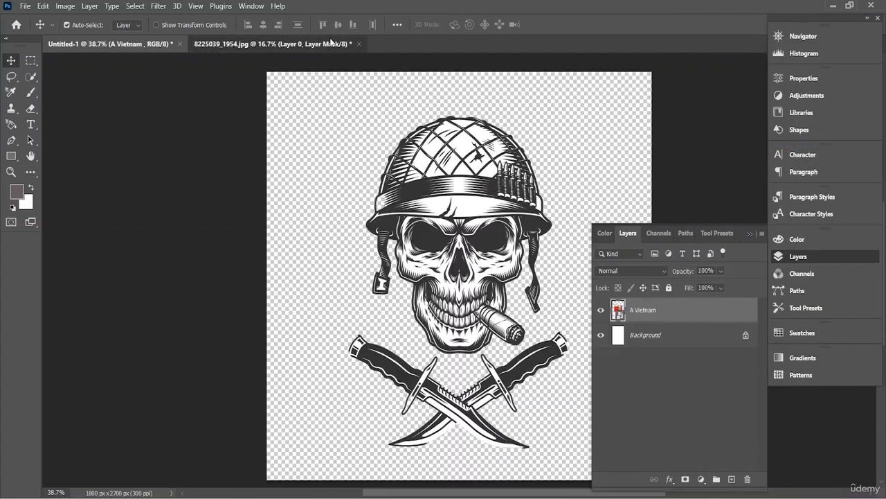
click(108, 50)
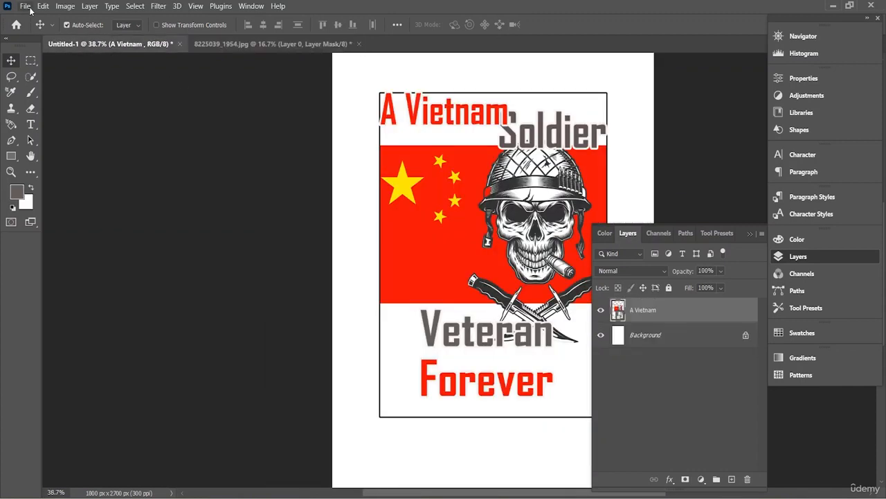
- Open the T-shirt mockup file 16188005_Isolated_black_t-shirt_front.psd from the Downloads folder
click(25, 6)
click(35, 28)
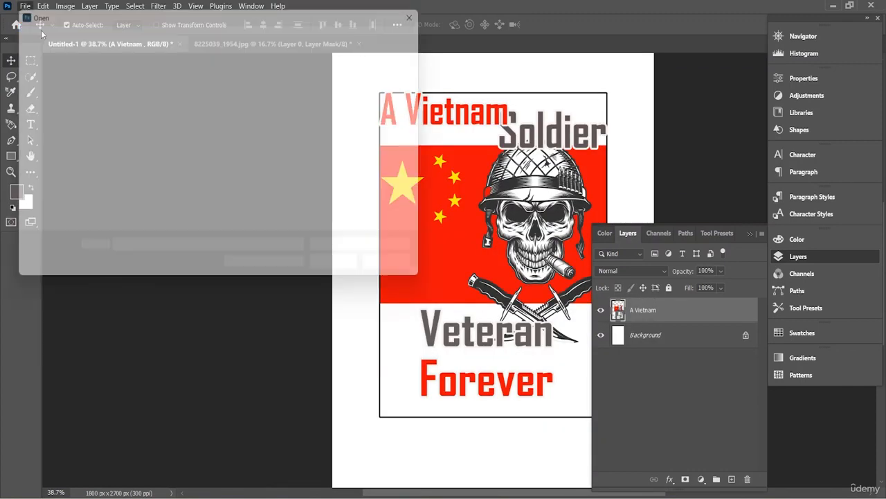
scroll(210, 130, down, 10)
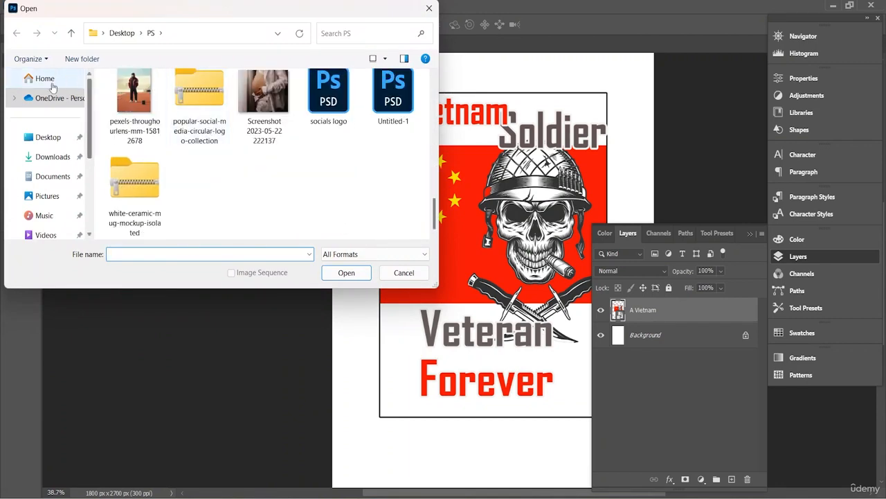
click(53, 156)
double_click(183, 118)
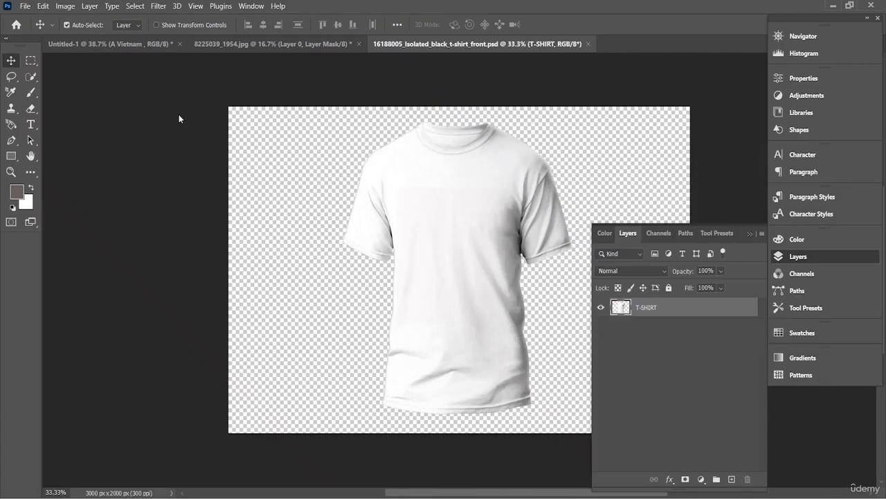
- Copy the "A Vietnam" design from Untitled-1 onto the T-shirt document, accepting the color profile conversion
click(86, 43)
drag(484, 227, 467, 270)
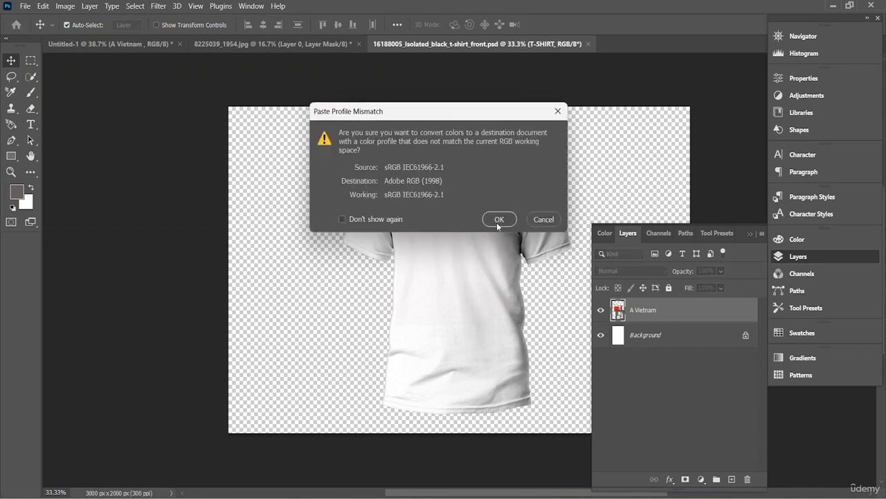
click(497, 221)
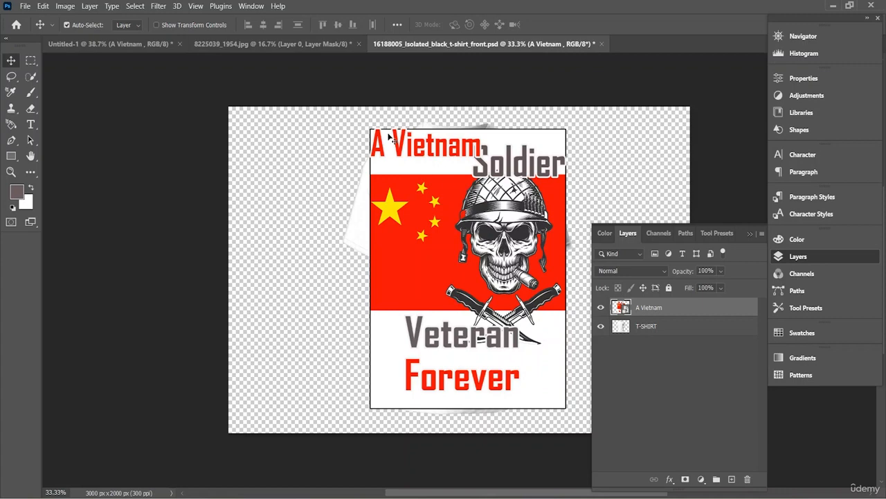
drag(413, 177, 415, 178)
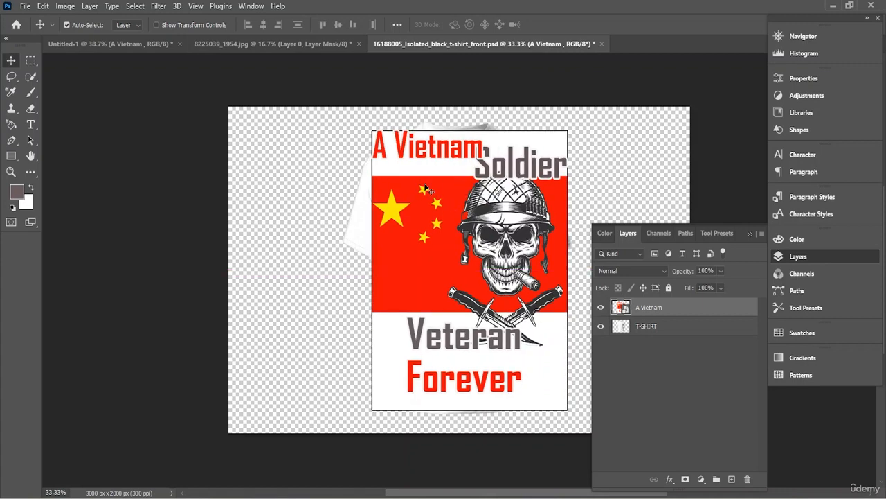
- Scale the design proportionally to about 41% and place it on the chest of the T-shirt
key(ctrl+t)
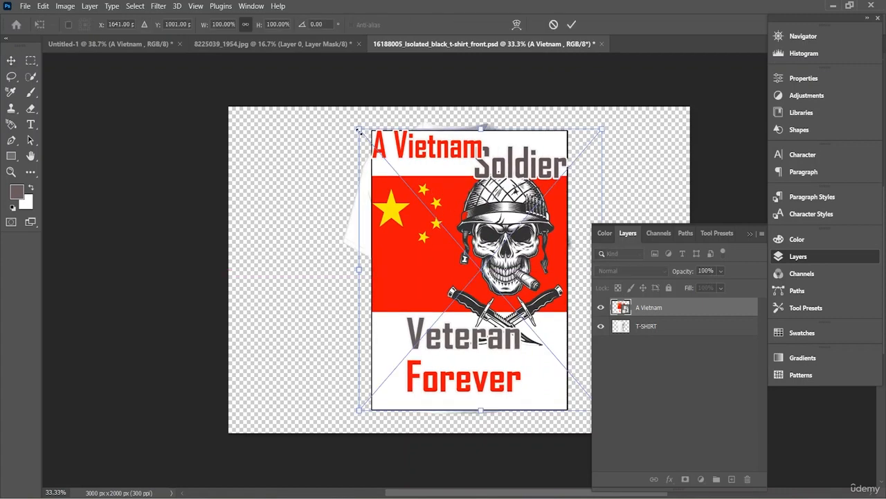
drag(357, 128, 464, 250)
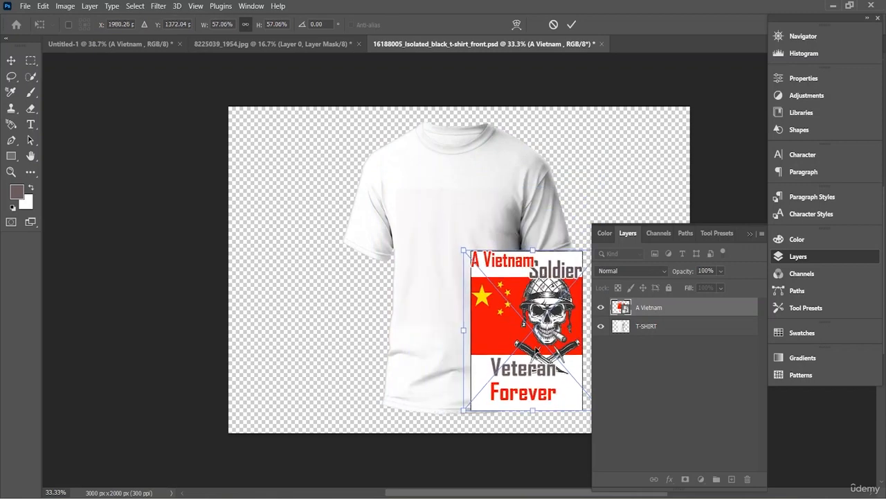
drag(480, 286, 410, 206)
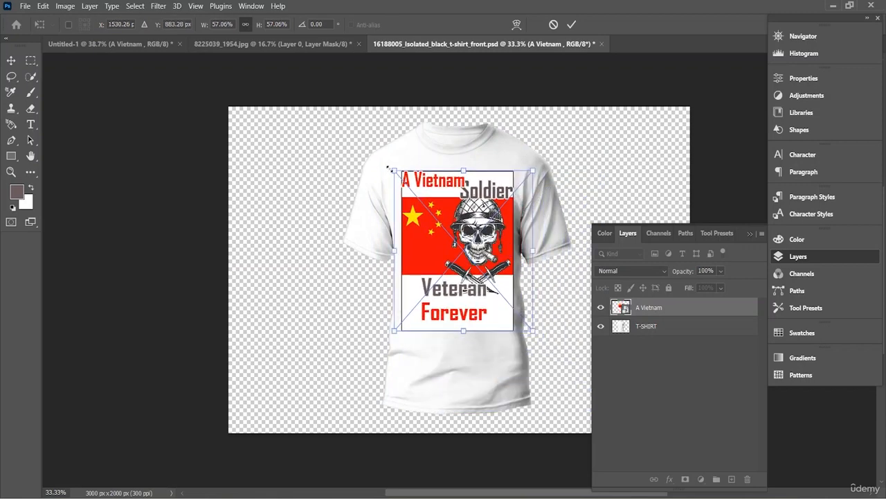
drag(393, 171, 446, 238)
drag(479, 285, 454, 247)
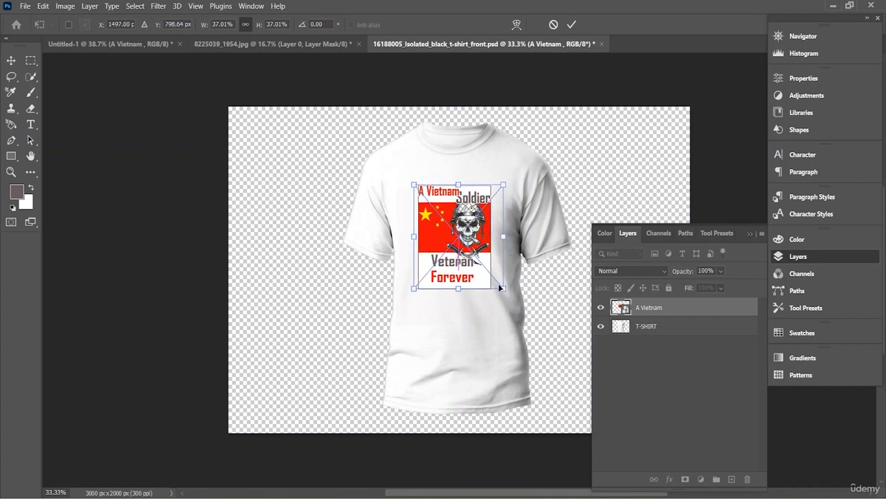
drag(504, 288, 513, 307)
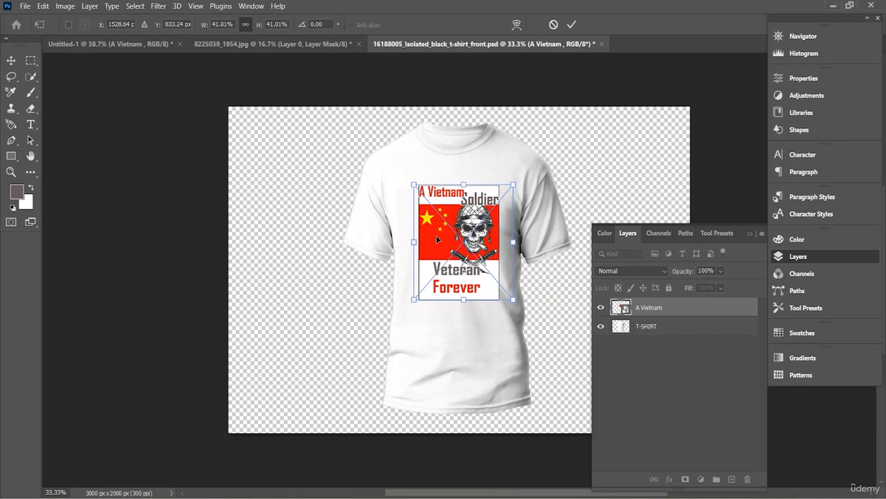
key(Return)
- Open the blending options of the A Vietnam layer and lower its opacity to 79% and fill opacity to 92%
right_click(658, 311)
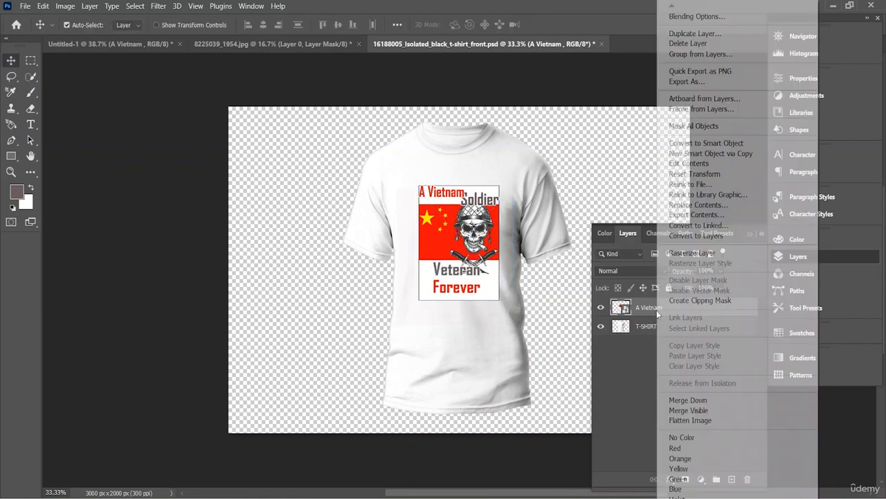
click(699, 16)
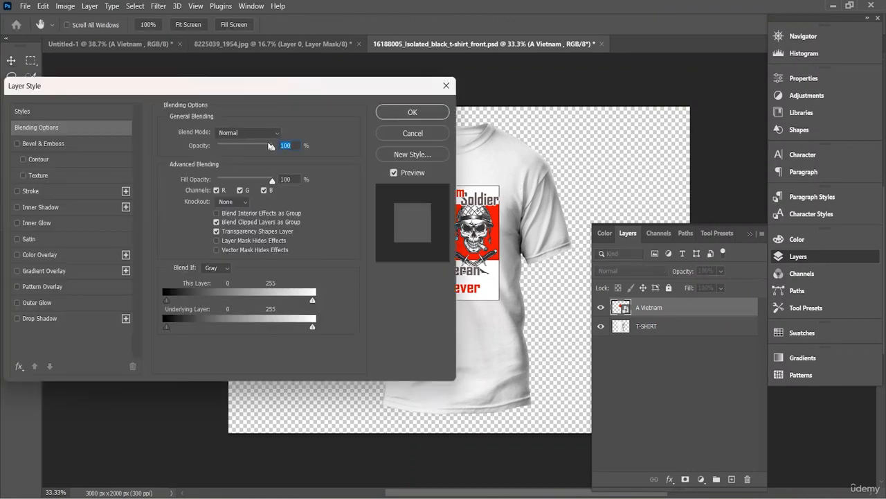
mouse_move(267, 148)
mouse_down()
mouse_move(254, 148)
mouse_move(261, 149)
mouse_up()
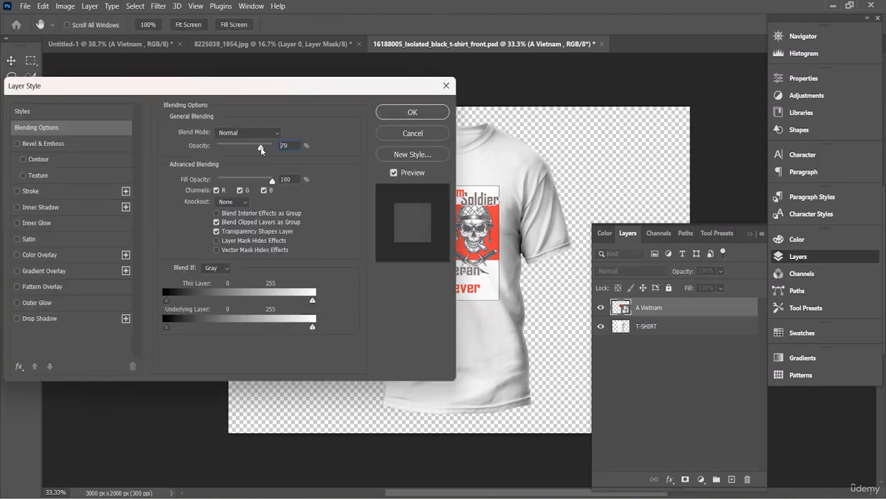
mouse_move(271, 180)
mouse_down()
mouse_move(256, 178)
mouse_move(269, 180)
mouse_up()
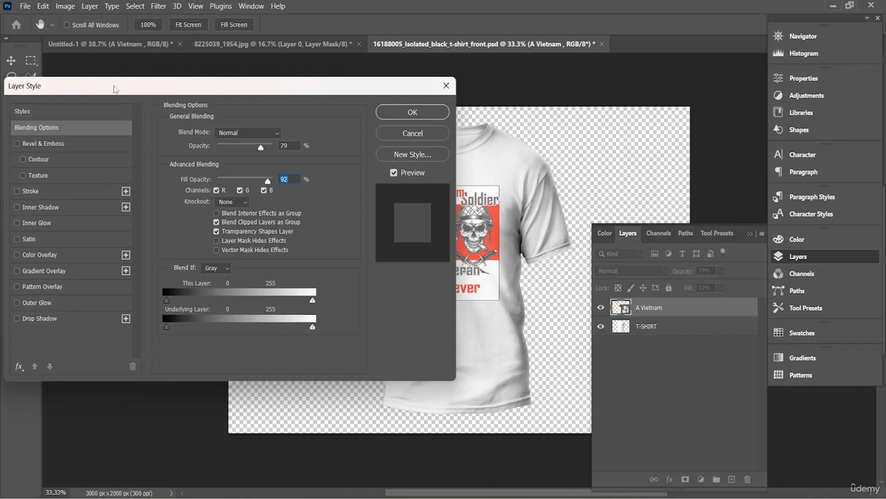
- Move the Layer Style dialog off the design and look through the Basics and Natural style presets
drag(132, 90, 299, 250)
click(195, 255)
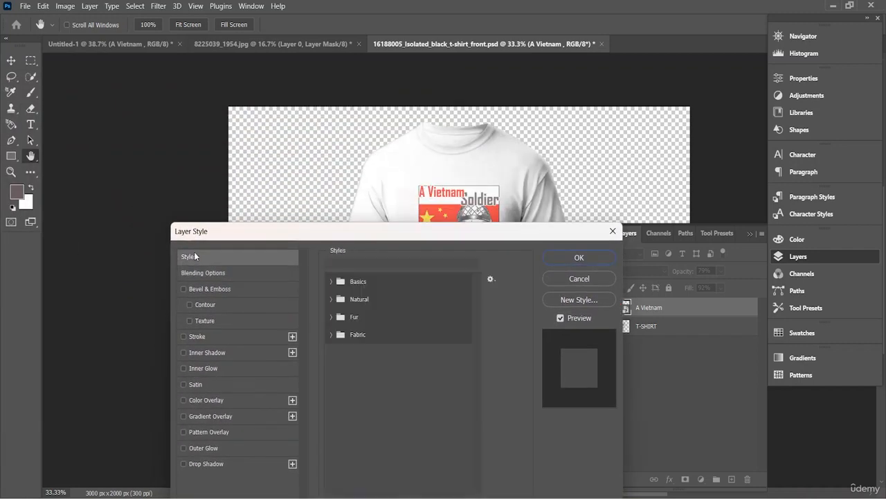
click(333, 283)
click(333, 283)
click(335, 298)
click(334, 299)
- Set both the opacity and the fill opacity of the A Vietnam layer to 100% in the blending options
click(227, 276)
drag(429, 291, 455, 294)
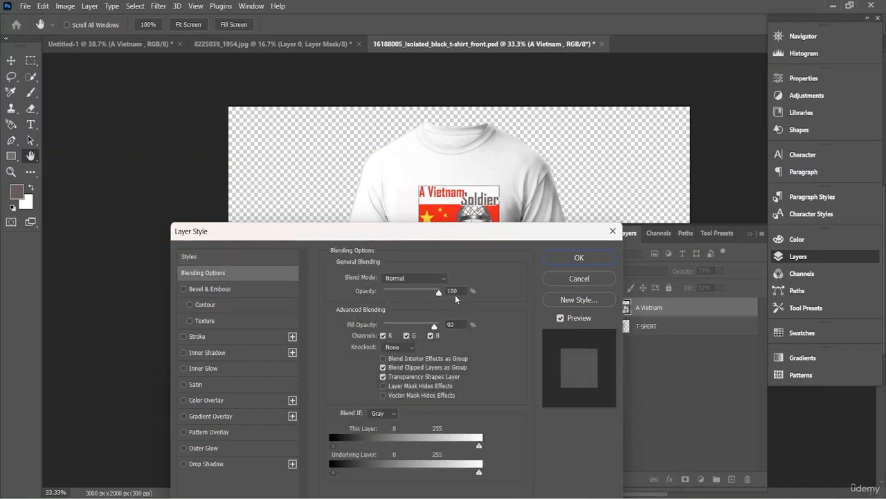
click(443, 323)
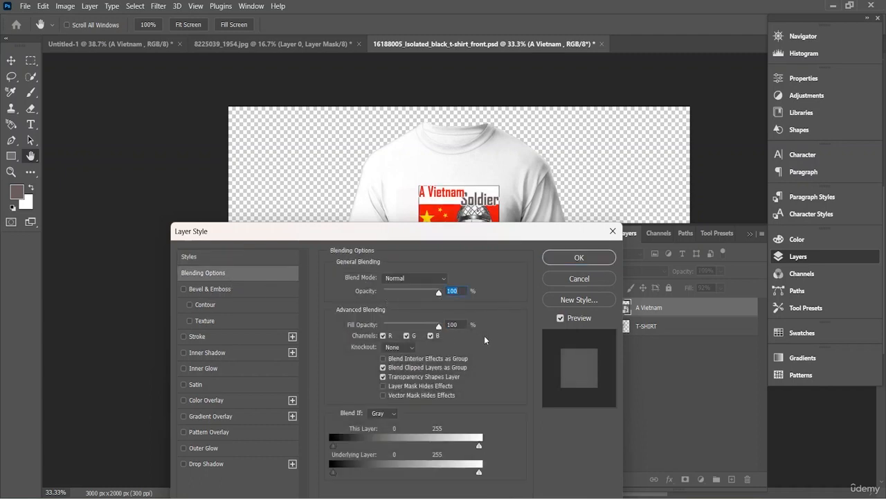
- Try the Color Burn blend mode on the A Vietnam layer, then open the blend mode choices again
click(439, 277)
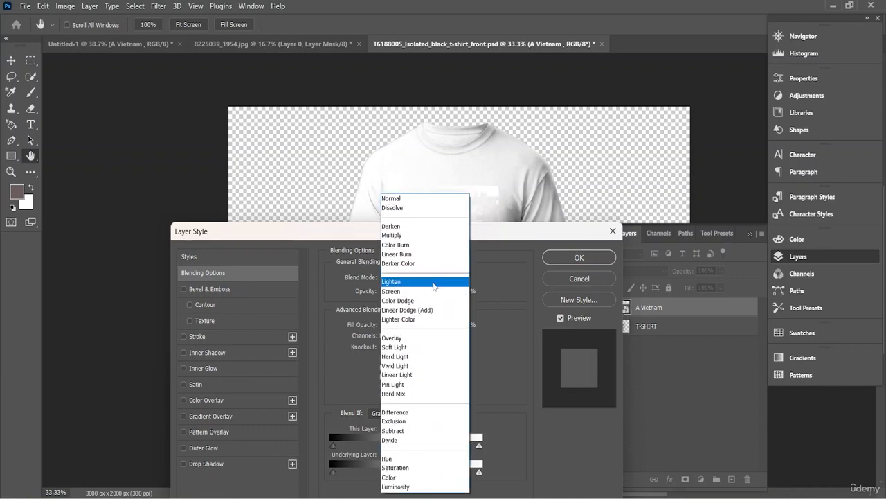
click(428, 248)
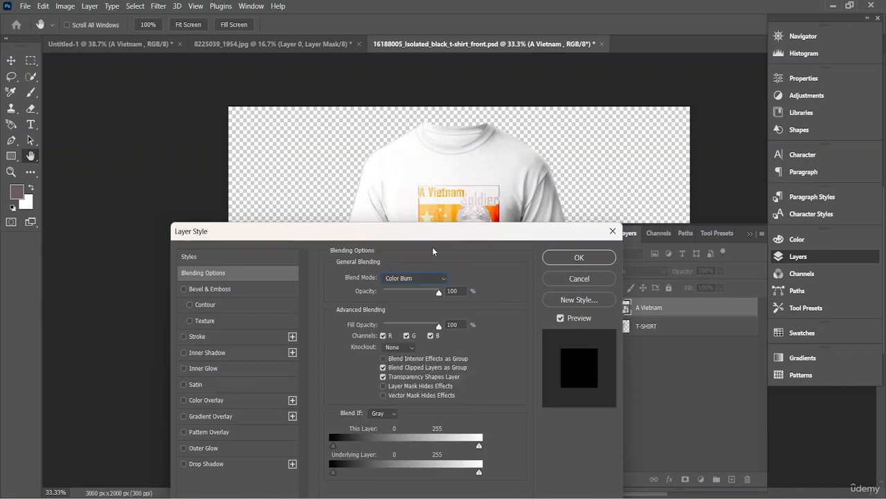
mouse_move(449, 237)
mouse_down()
mouse_move(537, 264)
mouse_move(614, 396)
mouse_move(313, 243)
mouse_up()
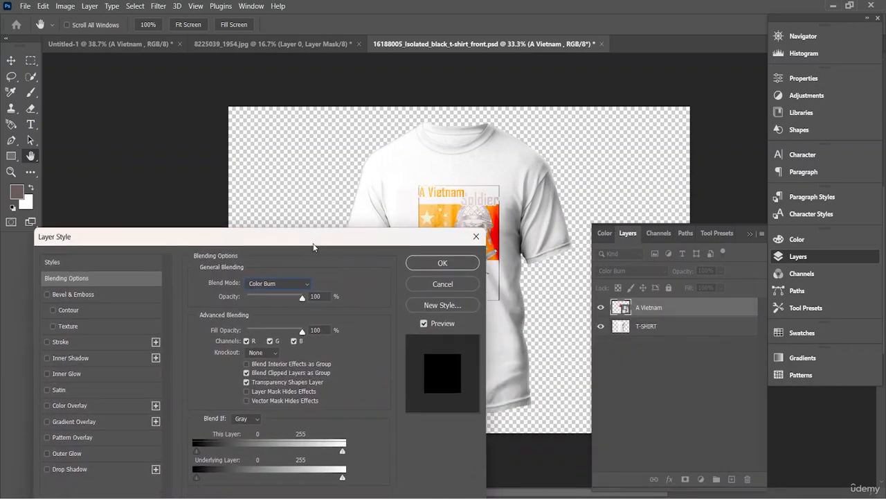
click(290, 283)
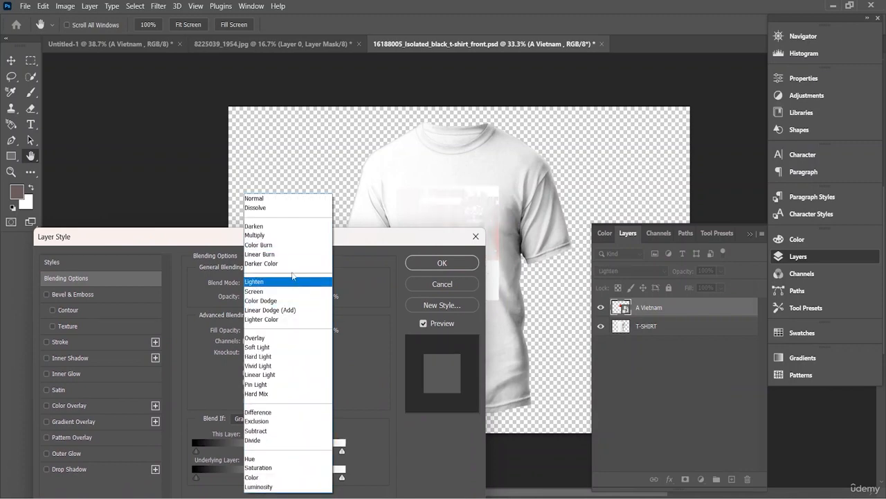
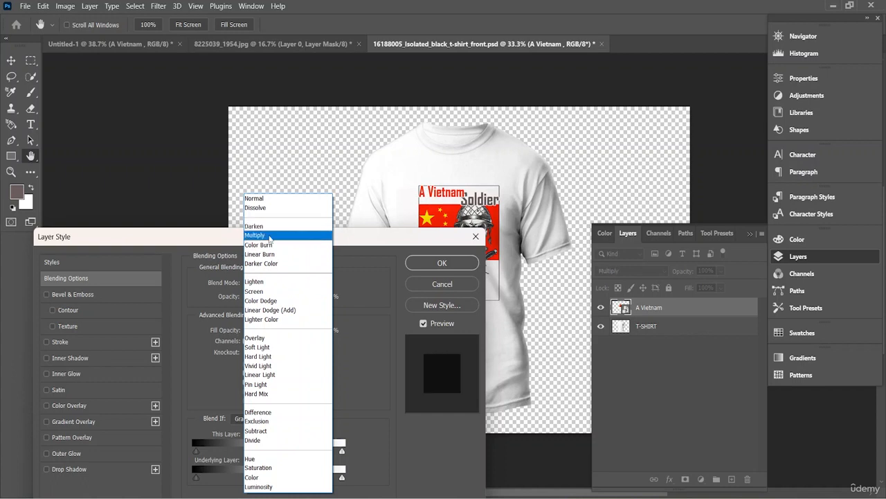
- Set the A Vietnam layer to Multiply, with gray Blend If ranges of 13–220 for this layer and 166–248 for the underlying layer
click(274, 235)
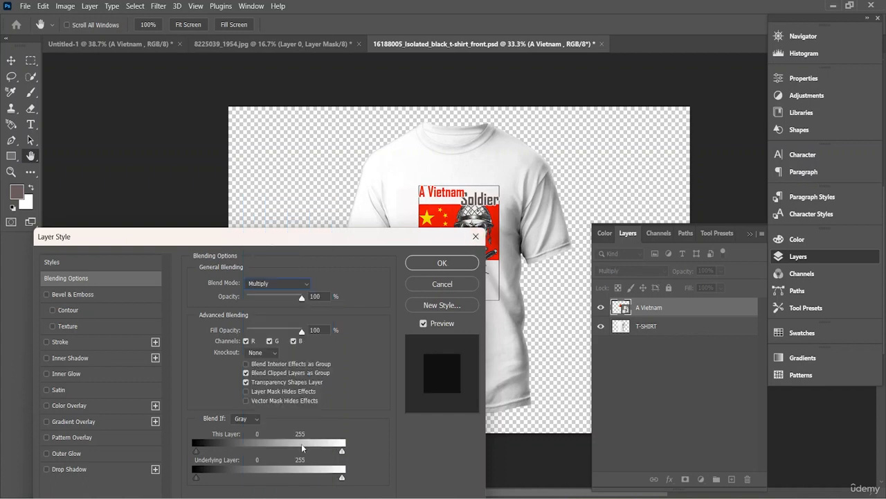
drag(302, 447, 271, 454)
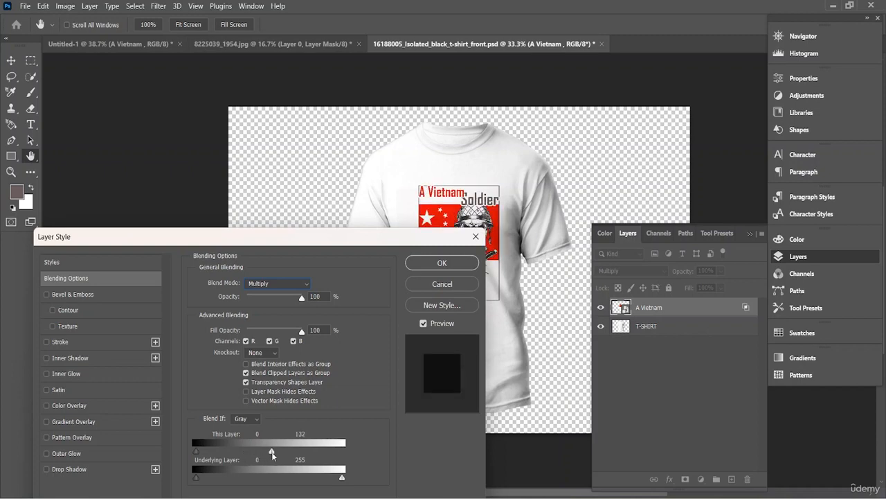
drag(356, 236, 211, 174)
drag(104, 409, 246, 410)
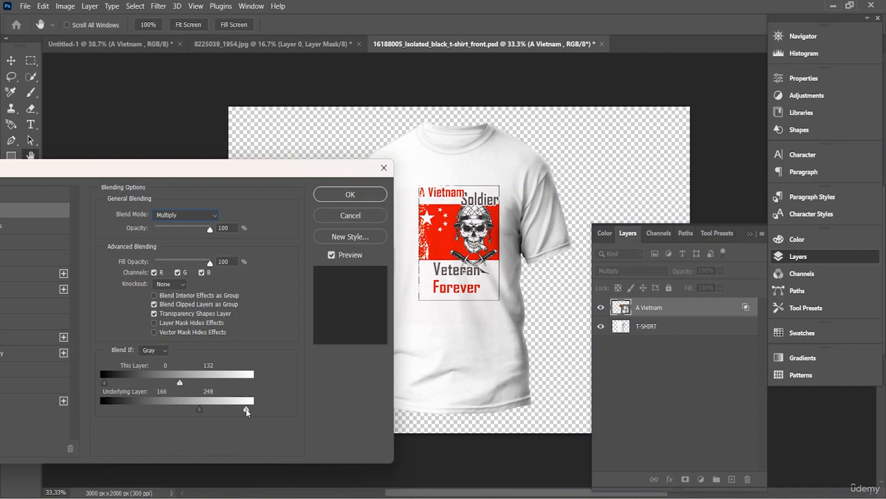
drag(181, 382, 230, 385)
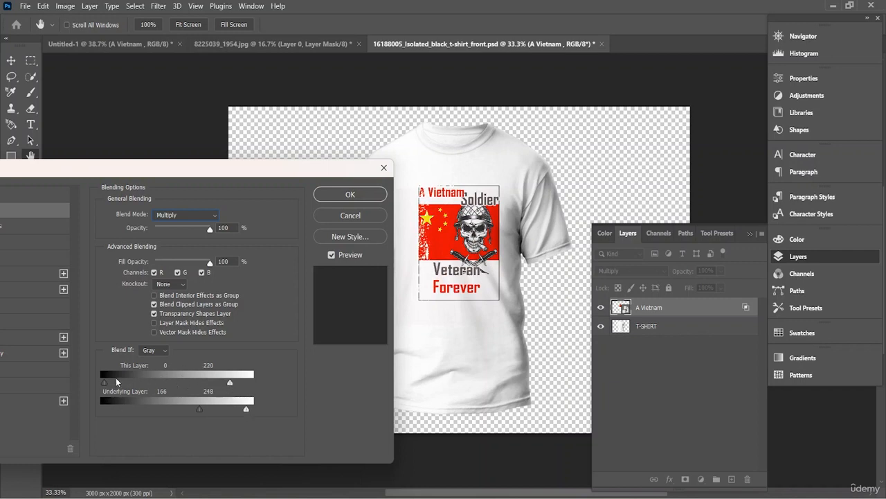
drag(104, 382, 113, 378)
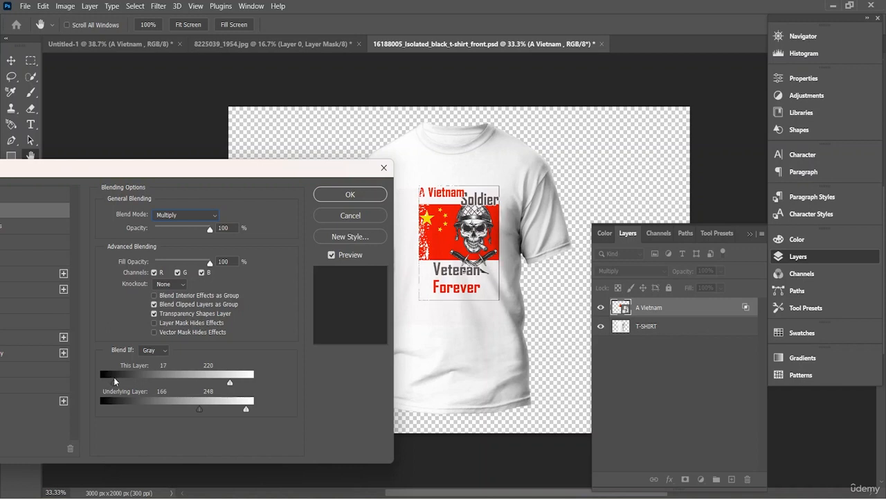
click(350, 194)
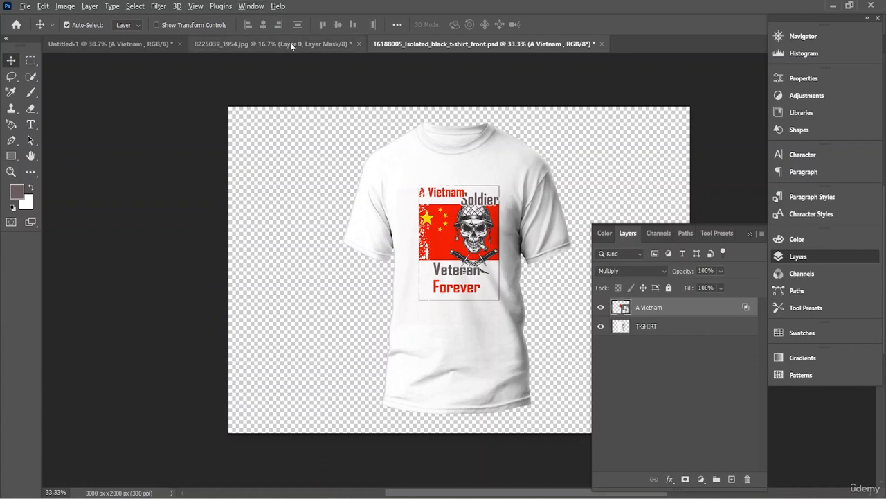
- Convert the A Vietnam and T-SHIRT layers together into one smart object and shift it slightly up and to the left on the canvas
scroll(444, 242, up, 4)
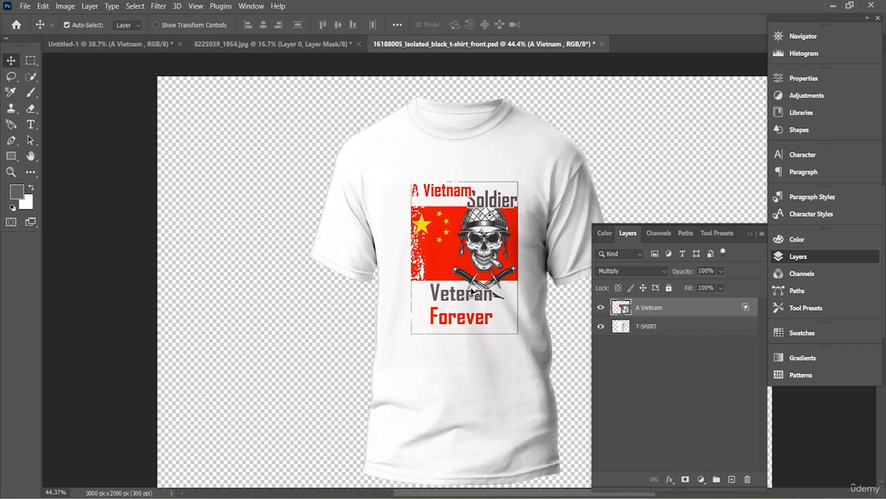
right_click(658, 314)
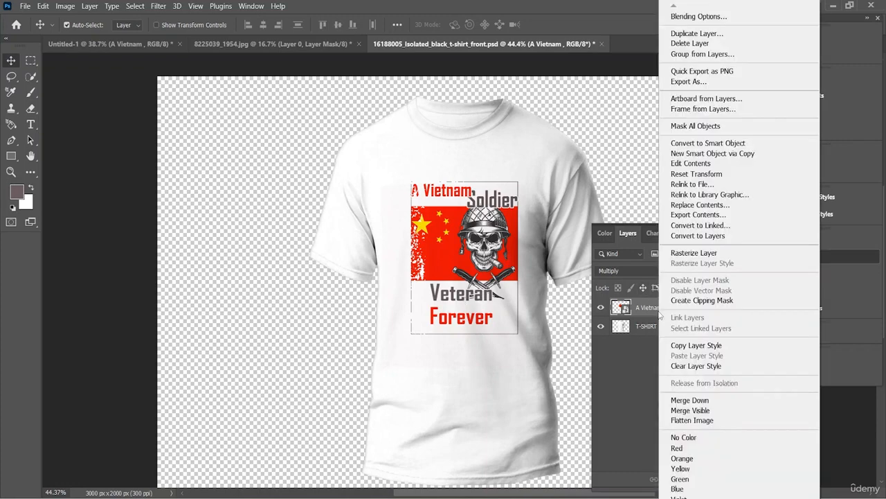
click(646, 338)
shift+click(651, 326)
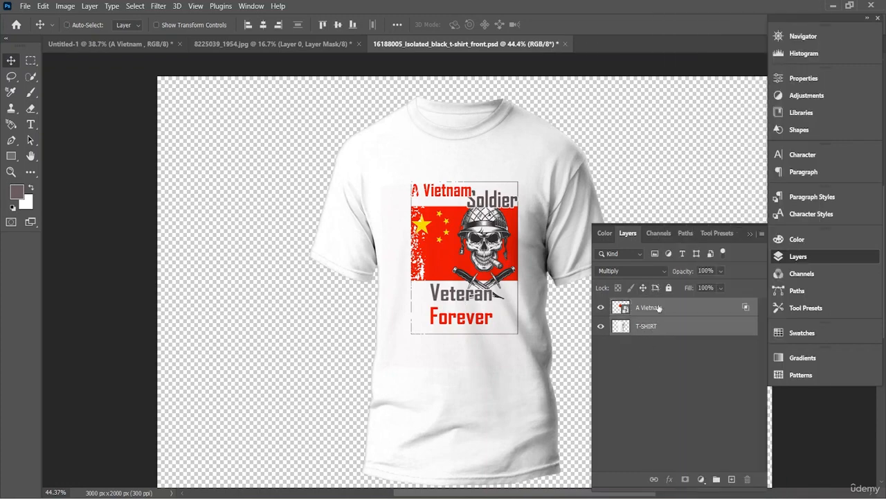
right_click(660, 309)
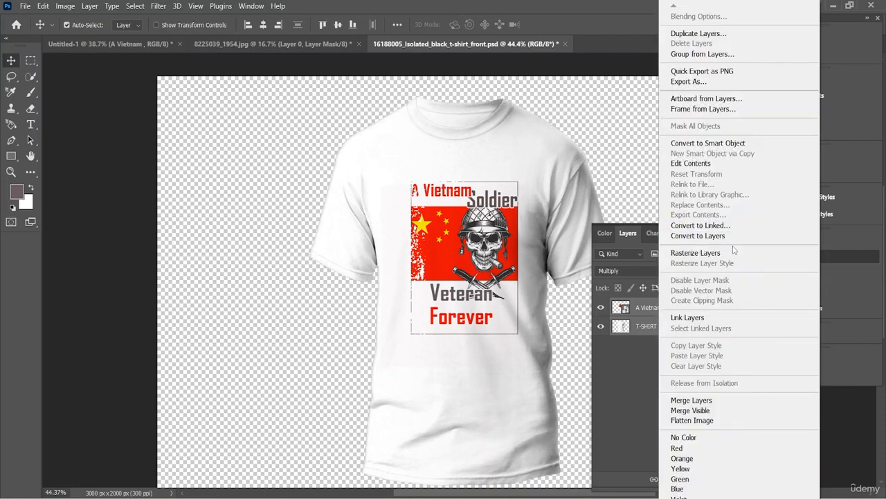
click(706, 142)
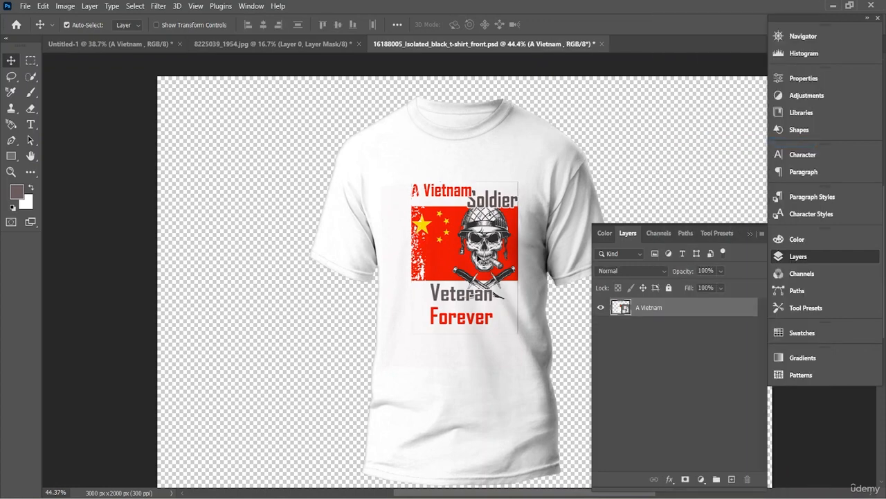
mouse_move(524, 168)
mouse_down()
mouse_move(489, 188)
mouse_move(512, 164)
mouse_move(495, 154)
mouse_move(499, 163)
mouse_move(516, 160)
mouse_up()
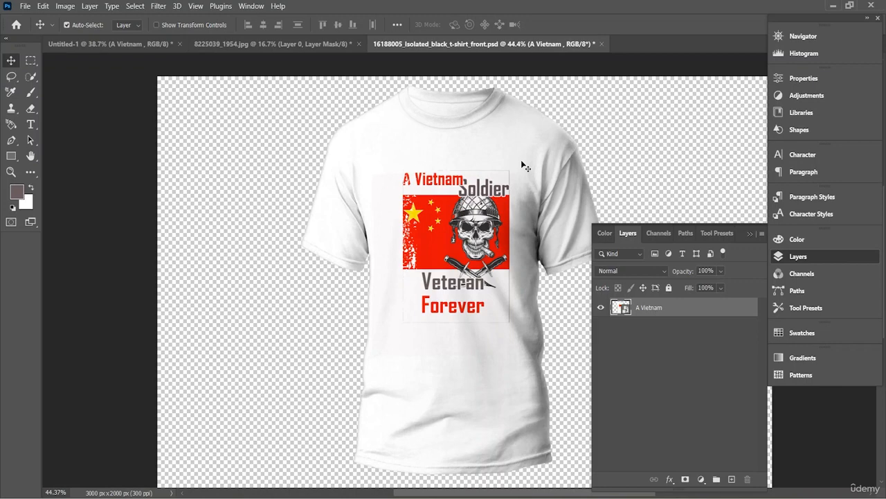
- Open the list of layer commands for the combined A Vietnam smart object
right_click(666, 309)
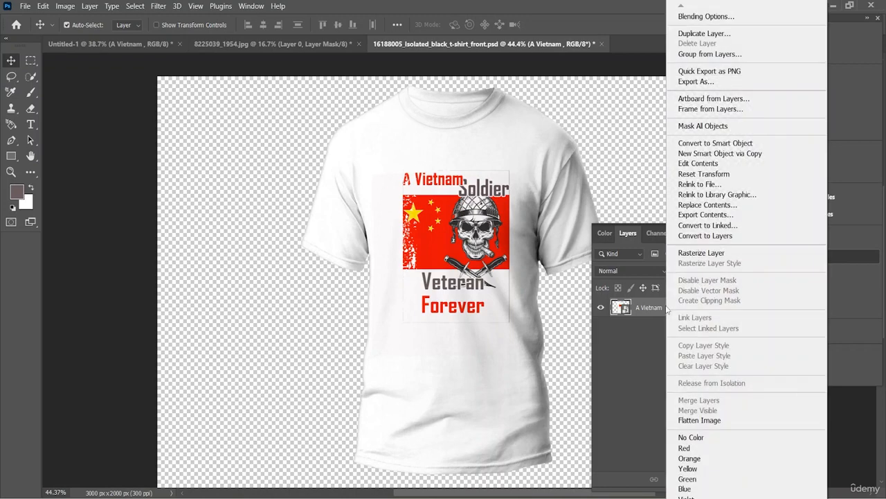